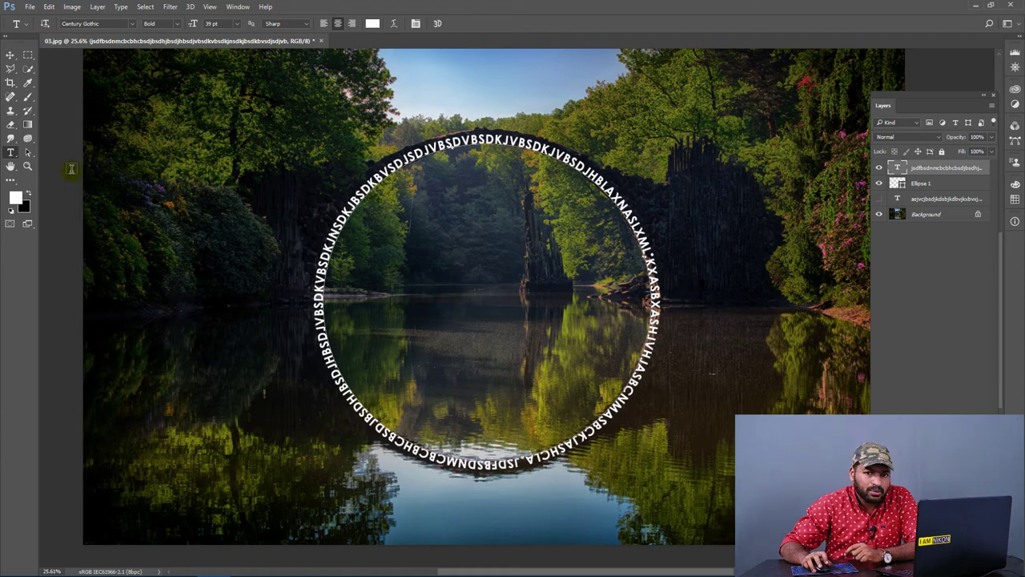
- Flip the circle-path text to the inside of the circle with the Path Selection Tool
{"action": "left_click", "coordinate": [29, 156]}
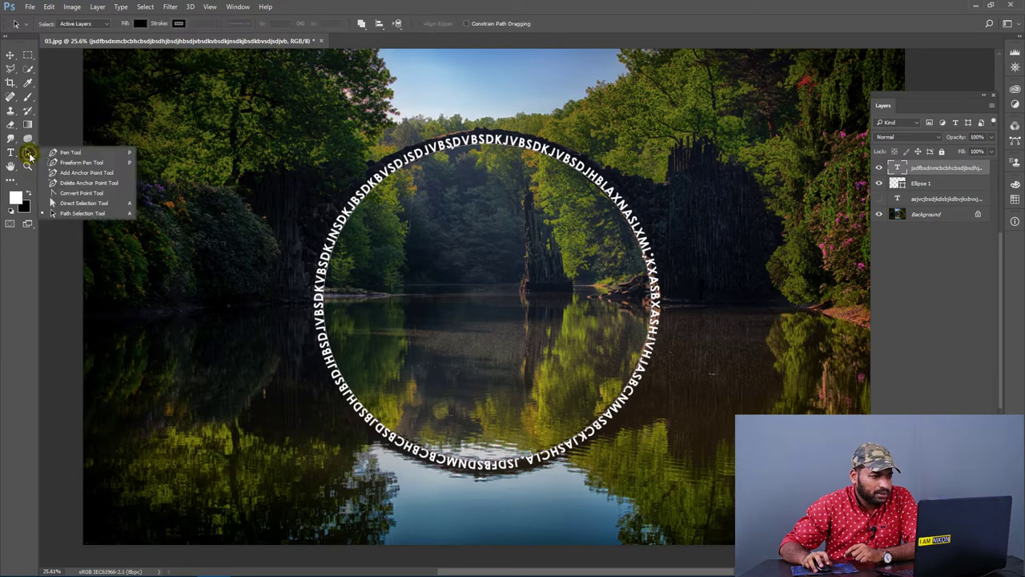
{"action": "left_click", "coordinate": [407, 157]}
{"action": "mouse_move", "coordinate": [407, 157]}
{"action": "left_mouse_down"}
{"action": "mouse_move", "coordinate": [415, 176]}
{"action": "mouse_move", "coordinate": [389, 154]}
{"action": "left_mouse_up"}
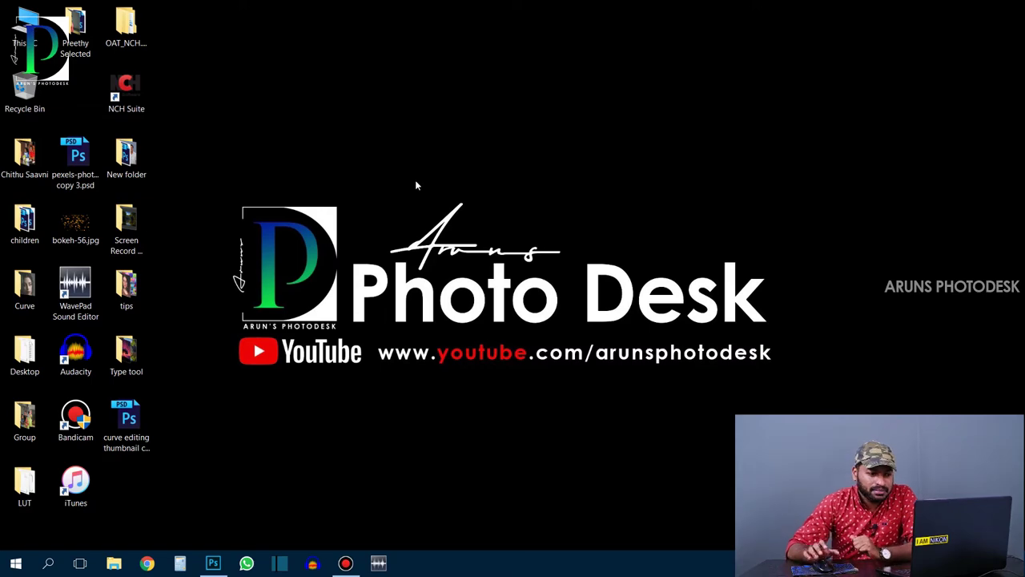
- Return to Photoshop and open the sunset photo of a lone tree over the sea
{"action": "left_click", "coordinate": [213, 564]}
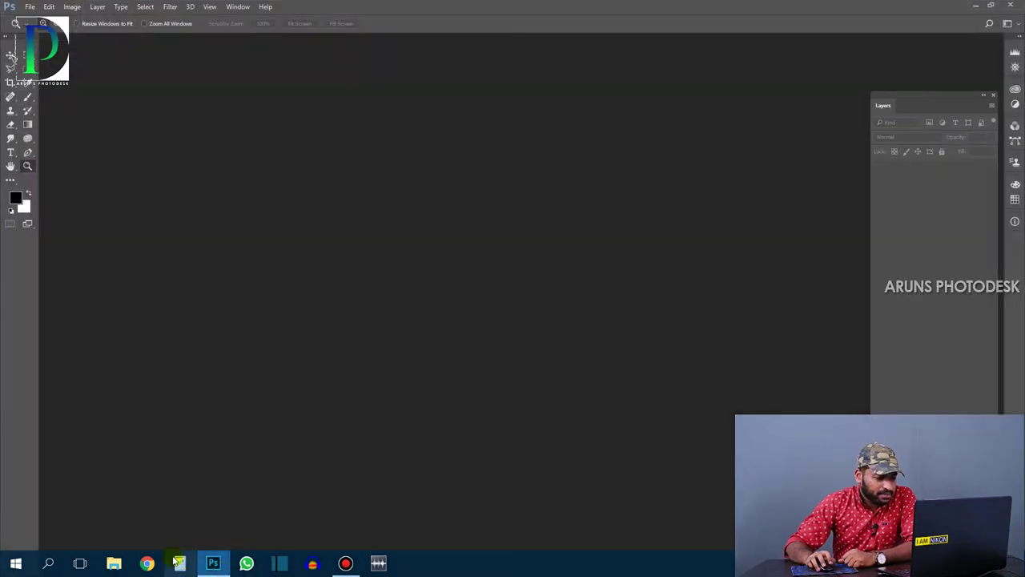
{"action": "left_click", "coordinate": [30, 7]}
{"action": "left_click", "coordinate": [83, 33]}
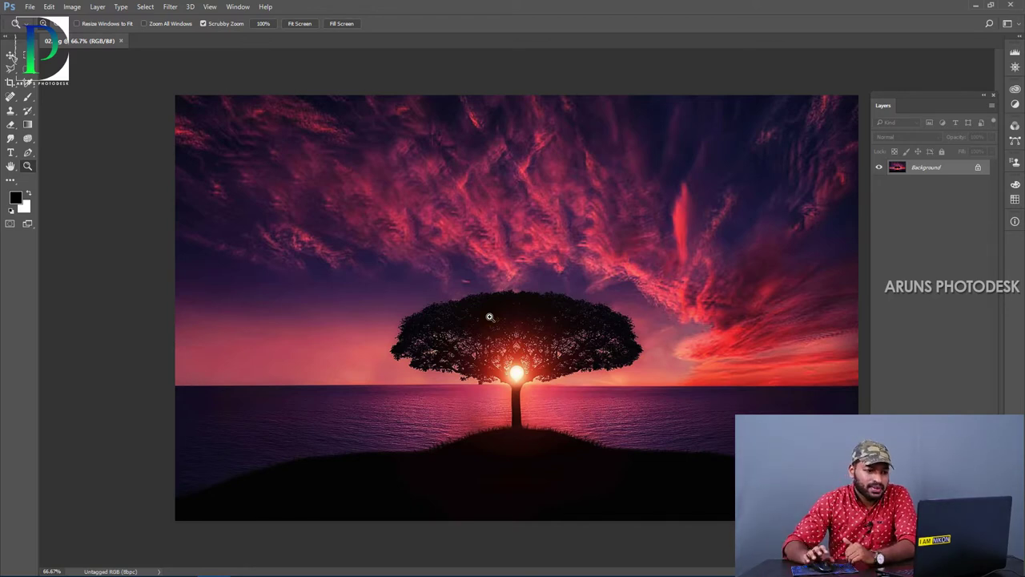
{"action": "key", "text": "v"}
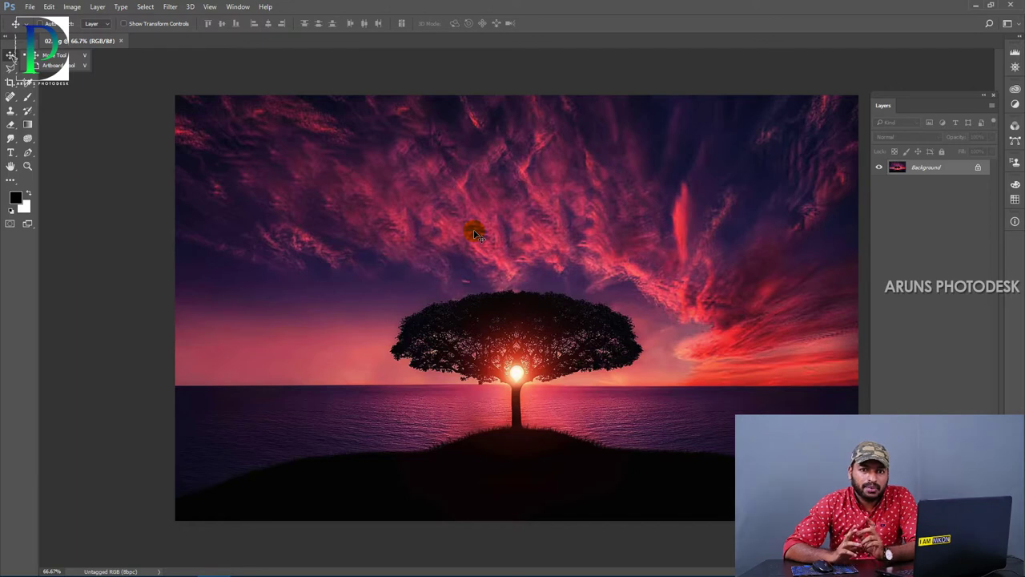
- Create an empty type layer in the upper-left sky with the Type tool
{"action": "key", "text": "t"}
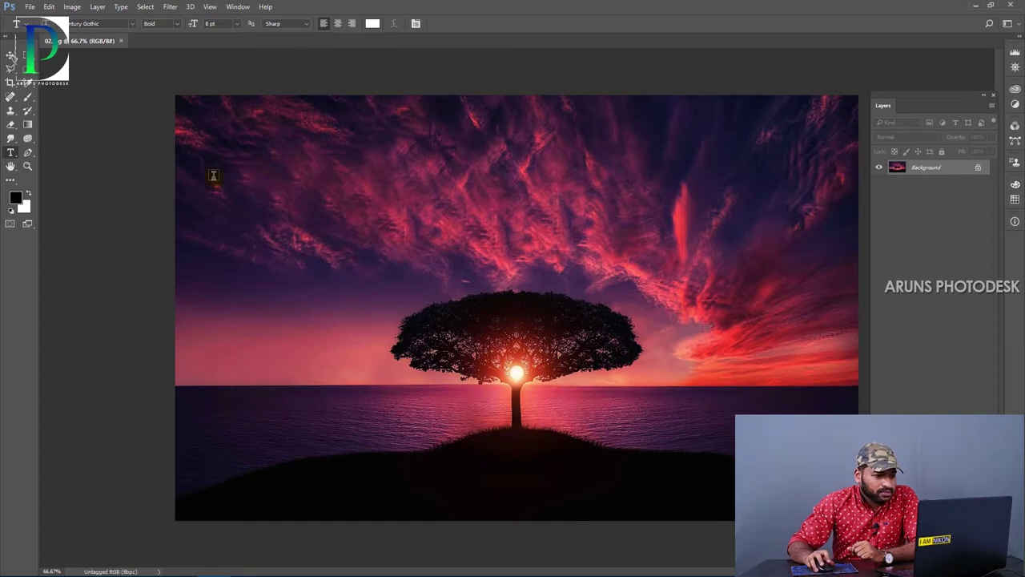
{"action": "left_click", "coordinate": [208, 145]}
{"action": "left_click", "coordinate": [122, 8]}
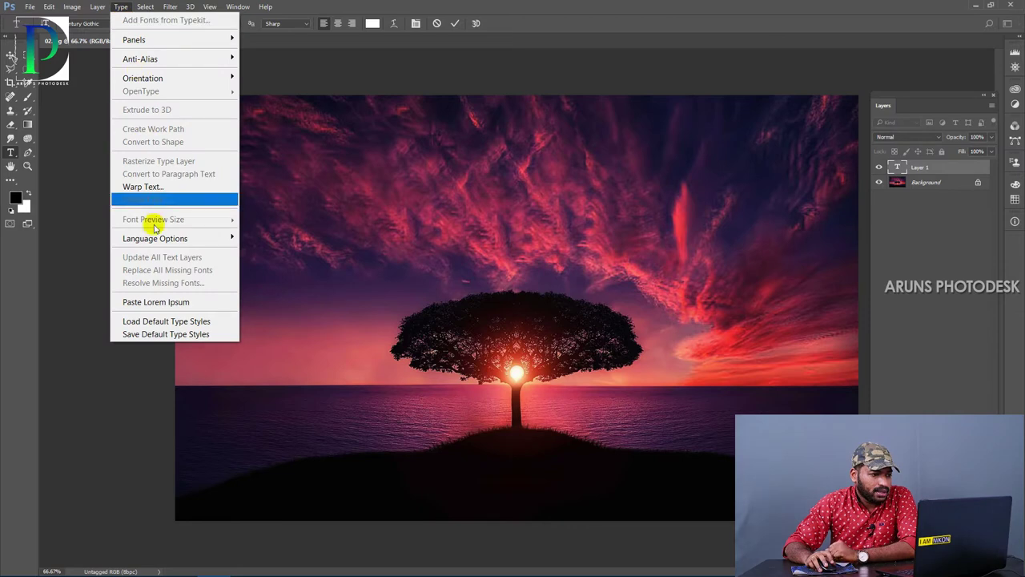
- Paste Lorem Ipsum into the text layer, commit it, and shift the line left and down
{"action": "left_click", "coordinate": [156, 302]}
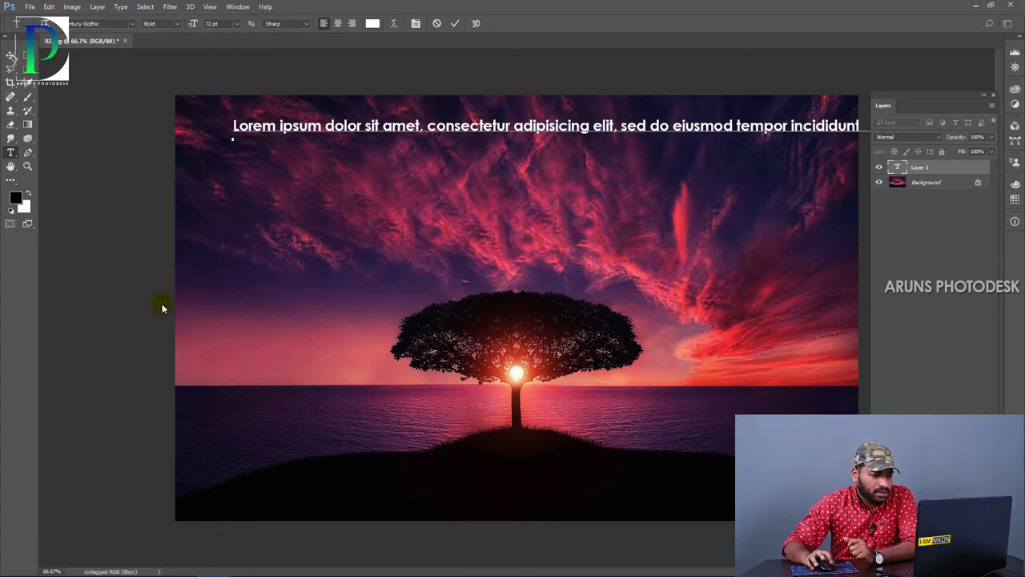
{"action": "left_click", "coordinate": [162, 303]}
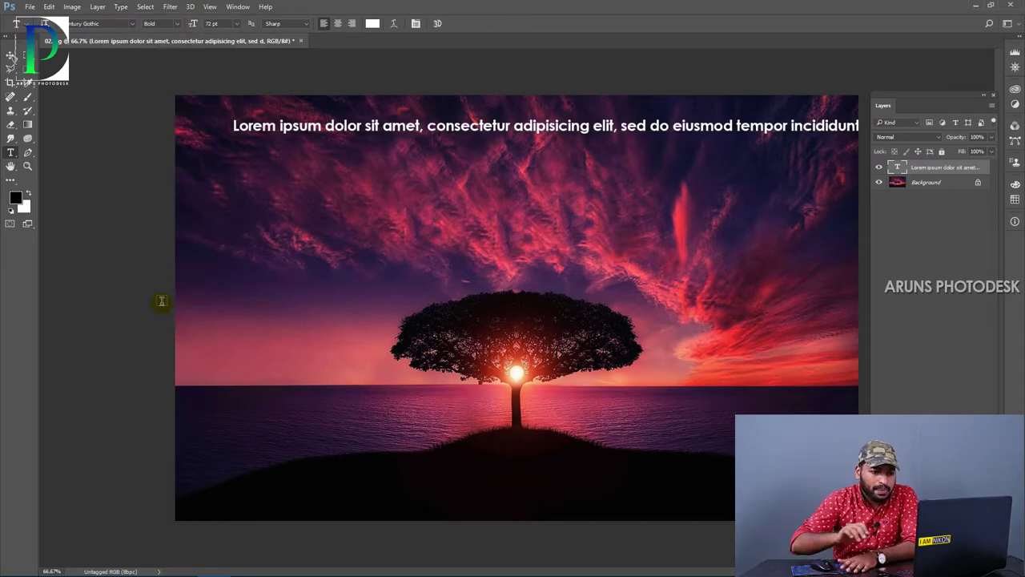
{"action": "left_click", "coordinate": [11, 54]}
{"action": "left_click_drag", "start_coordinate": [291, 126], "coordinate": [256, 129]}
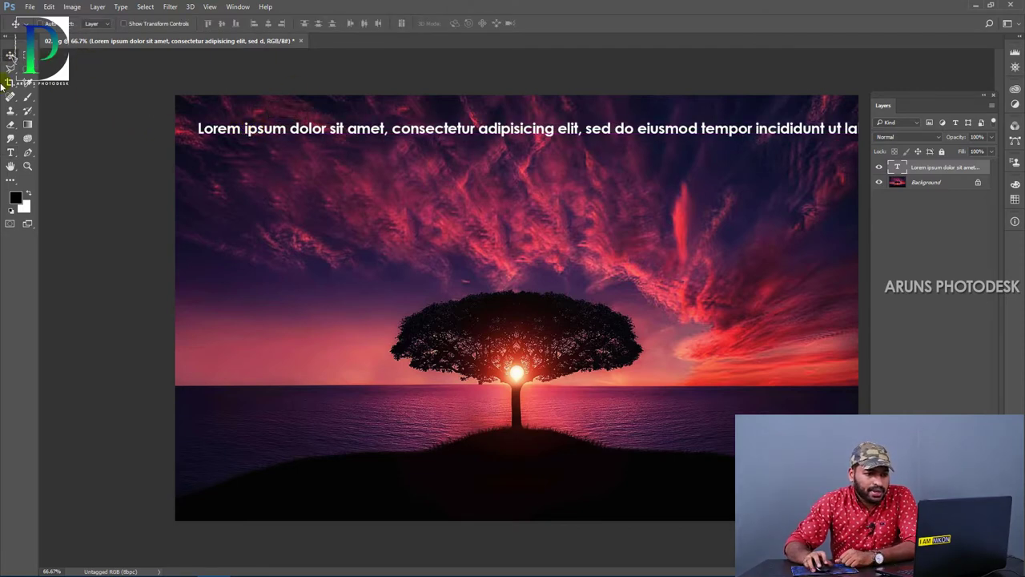
{"action": "left_click_drag", "start_coordinate": [416, 208], "coordinate": [279, 227]}
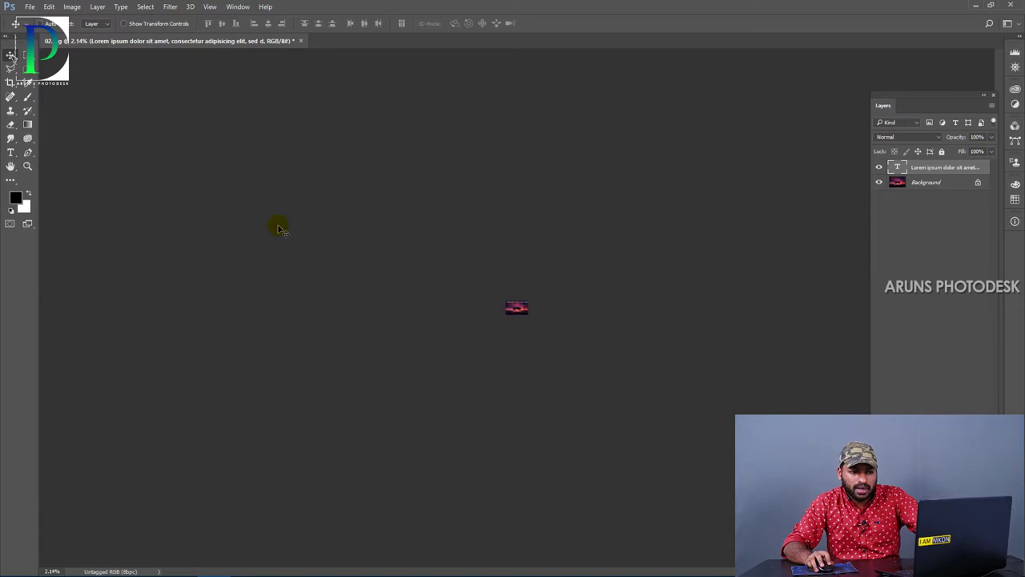
{"action": "left_click_drag", "start_coordinate": [502, 305], "coordinate": [619, 284]}
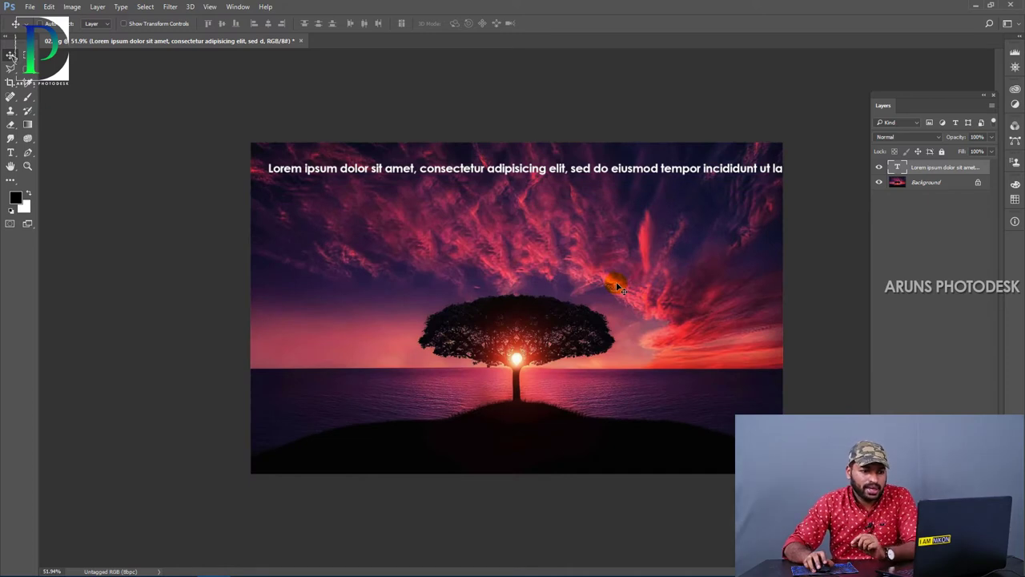
{"action": "key", "text": "t"}
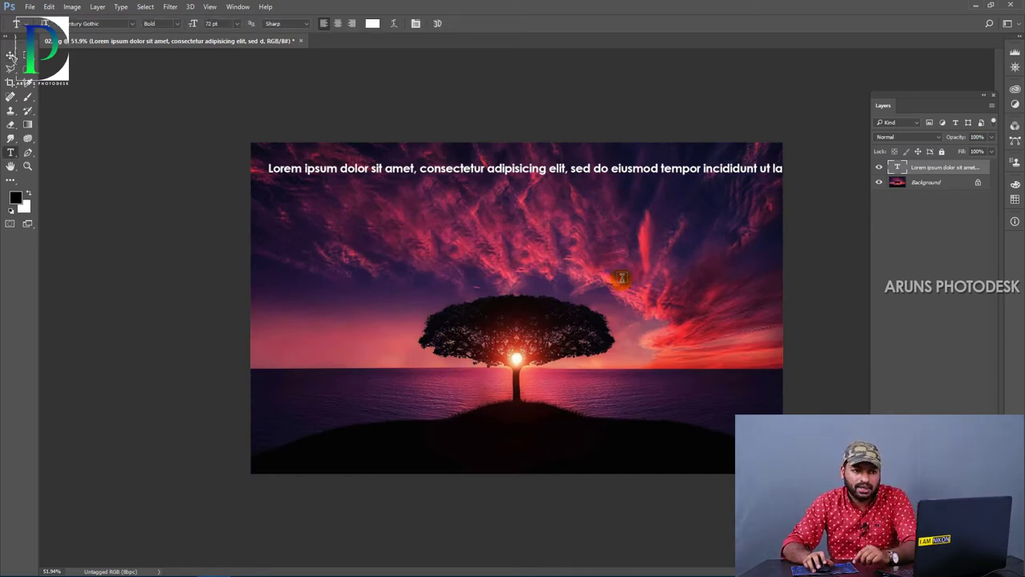
- Nudge the Lorem Ipsum line up-left, then break it after 'tempor i' and before 'quis', 'consequat.', 'cillum'
{"action": "key", "text": "v"}
{"action": "left_click_drag", "start_coordinate": [721, 193], "coordinate": [715, 191]}
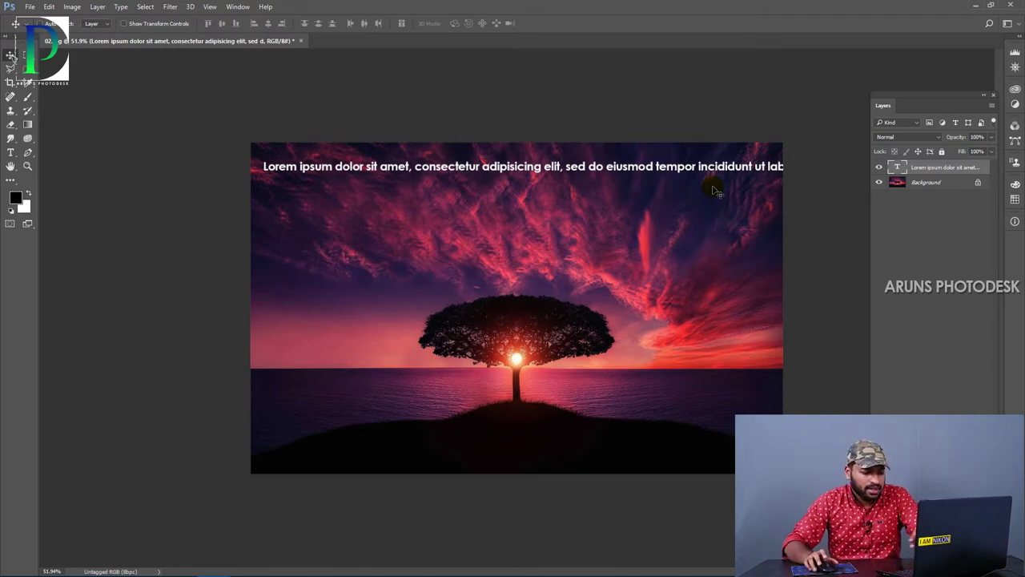
{"action": "key", "text": "t"}
{"action": "left_click", "coordinate": [700, 167]}
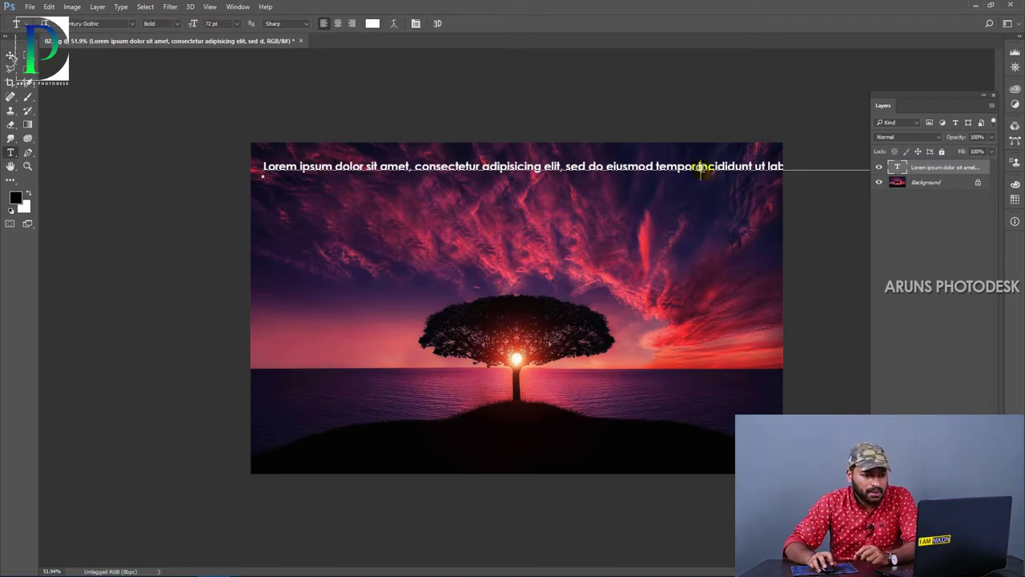
{"action": "key", "text": "Return"}
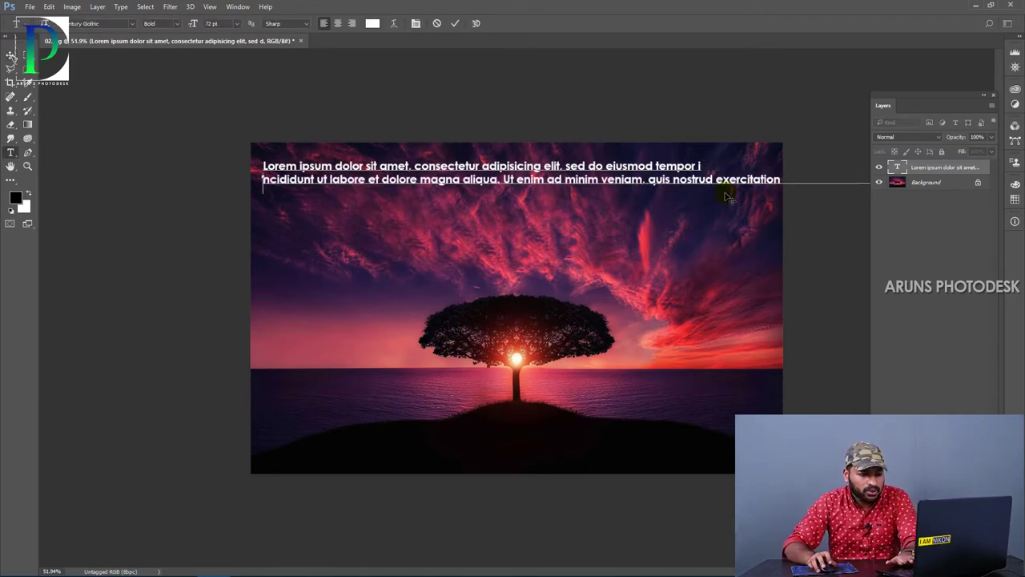
{"action": "left_click", "coordinate": [651, 180]}
{"action": "key", "text": "Return"}
{"action": "left_click", "coordinate": [652, 193]}
{"action": "key", "text": "Return"}
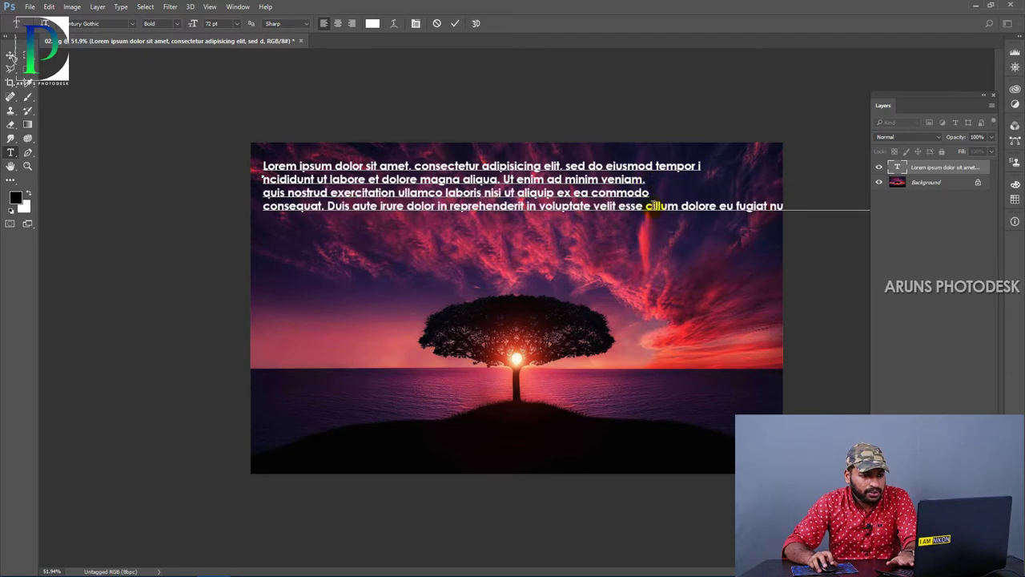
{"action": "left_click", "coordinate": [647, 206]}
{"action": "key", "text": "Return"}
- Add breaks before 'proident,', 'Sed' and 'accusantium', commit, and draw a paragraph box over the tree
{"action": "left_click", "coordinate": [679, 220]}
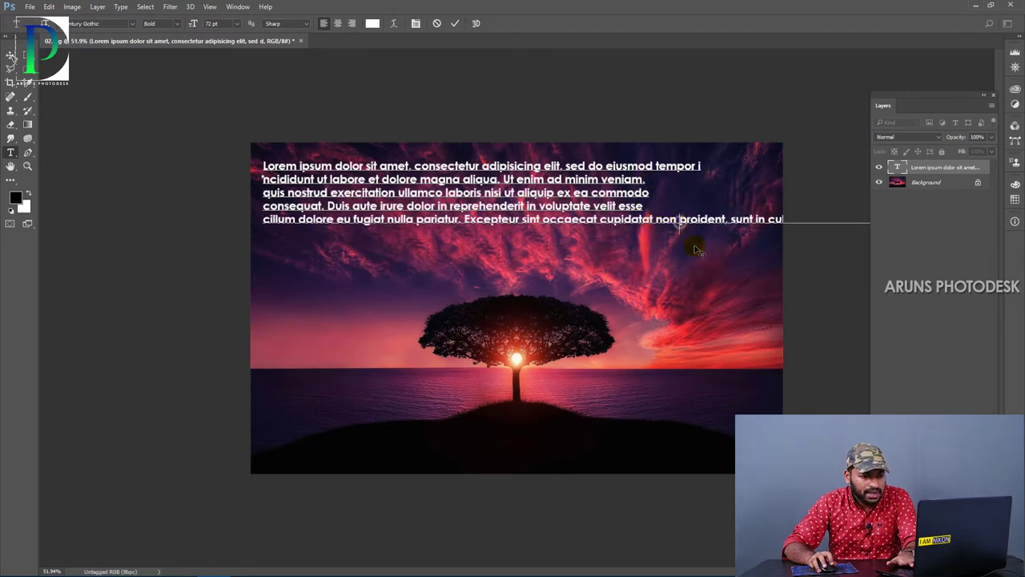
{"action": "key", "text": "Return"}
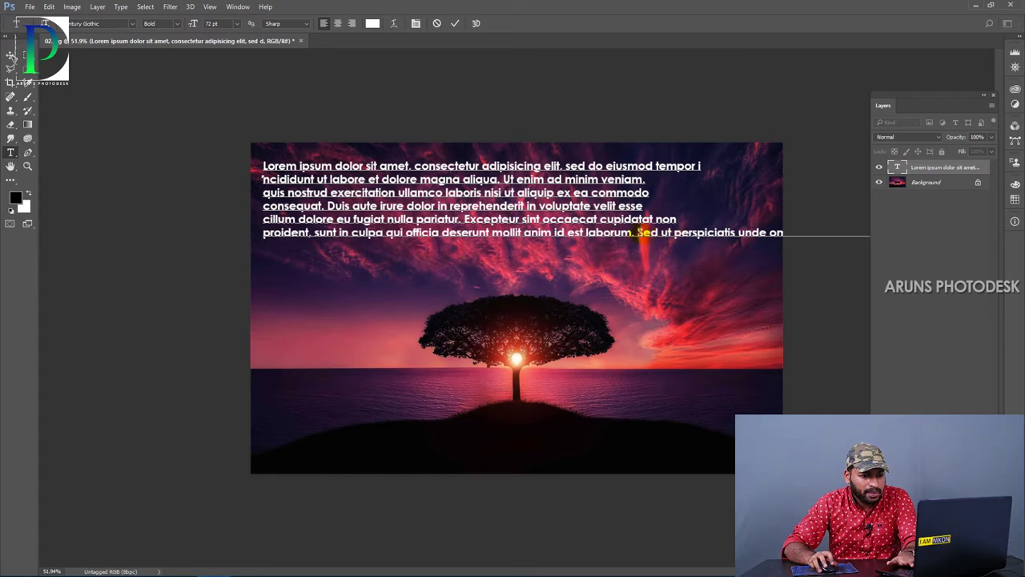
{"action": "left_click", "coordinate": [639, 232]}
{"action": "key", "text": "Return"}
{"action": "left_click", "coordinate": [589, 246]}
{"action": "key", "text": "Return"}
{"action": "key", "text": "ctrl+Return"}
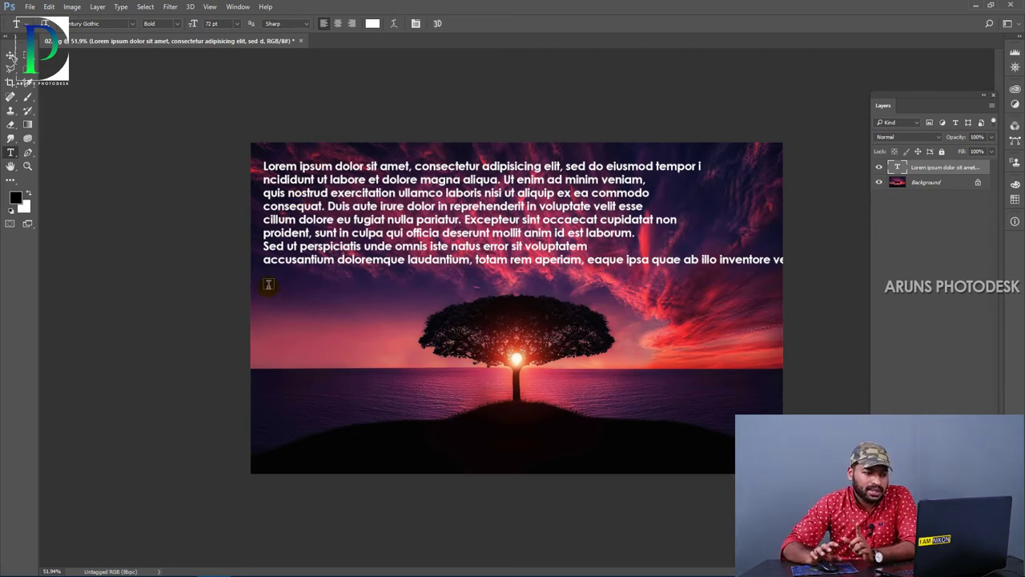
{"action": "left_click_drag", "start_coordinate": [268, 284], "coordinate": [682, 457]}
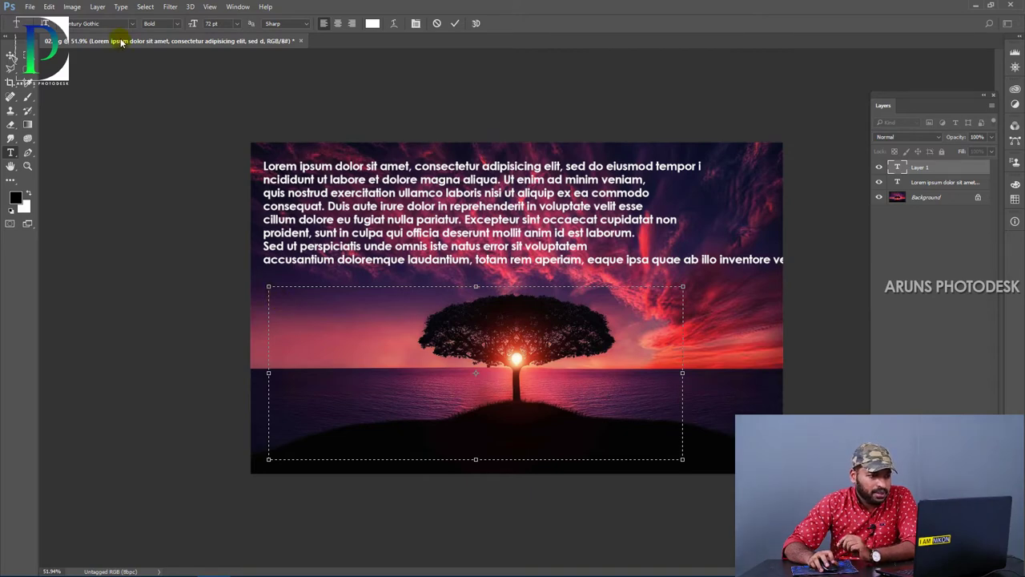
- Fill the new paragraph box with Lorem Ipsum placeholder text via the Type menu
{"action": "left_click", "coordinate": [120, 6]}
{"action": "left_click", "coordinate": [175, 301]}
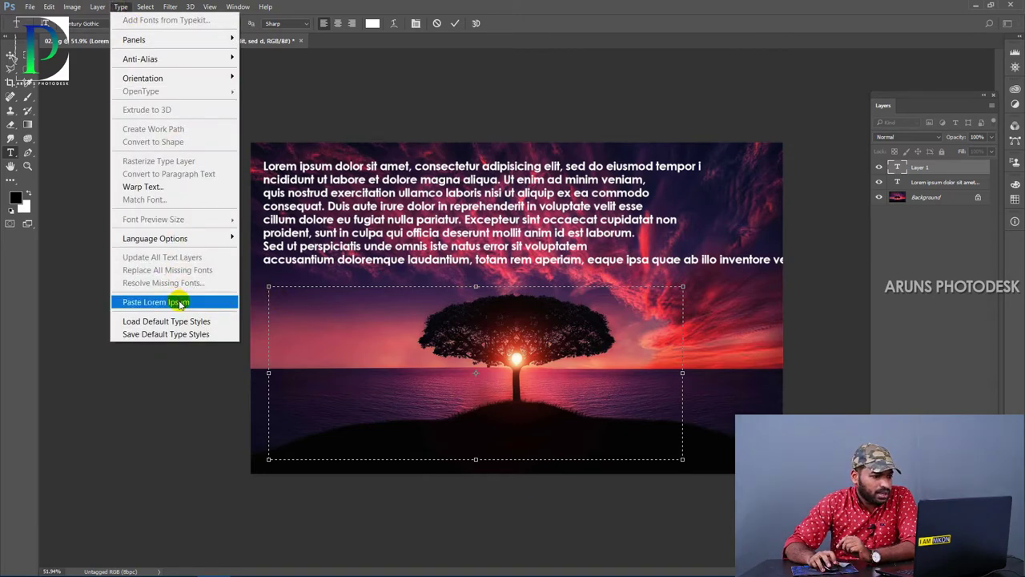
{"action": "left_click", "coordinate": [179, 305]}
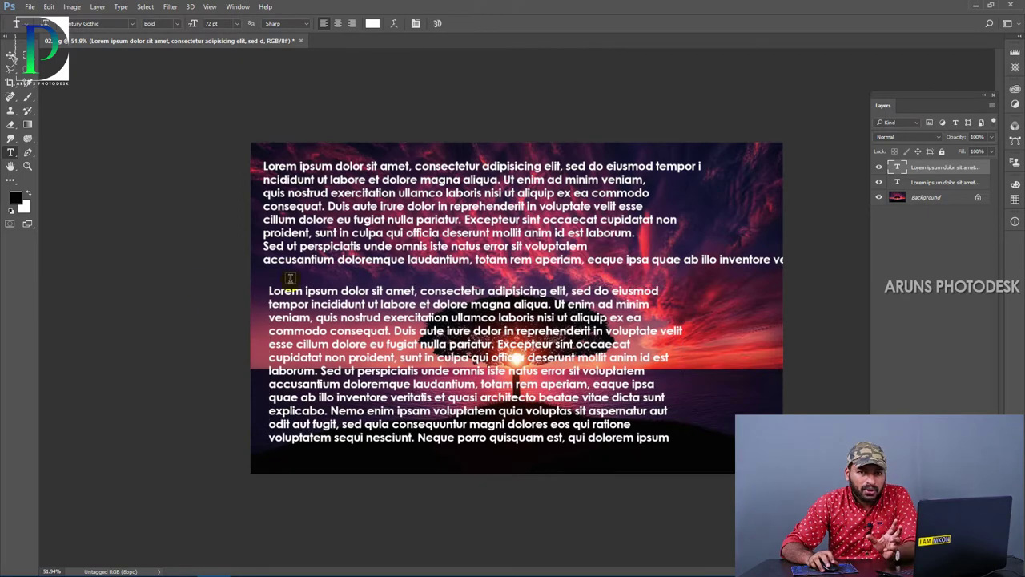
- Widen the paragraph box to reflow the text, commit it, and hide the line-broken sky layer
{"action": "left_click", "coordinate": [476, 373]}
{"action": "left_click_drag", "start_coordinate": [683, 462], "coordinate": [769, 463]}
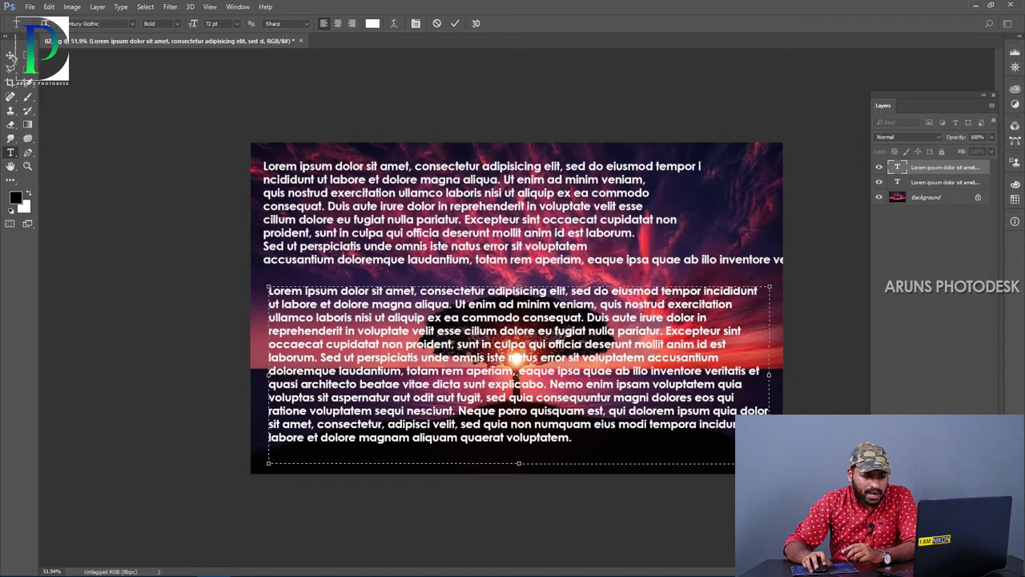
{"action": "mouse_move", "coordinate": [769, 463]}
{"action": "left_mouse_down"}
{"action": "mouse_move", "coordinate": [553, 456]}
{"action": "mouse_move", "coordinate": [726, 453]}
{"action": "mouse_move", "coordinate": [775, 465]}
{"action": "left_mouse_up"}
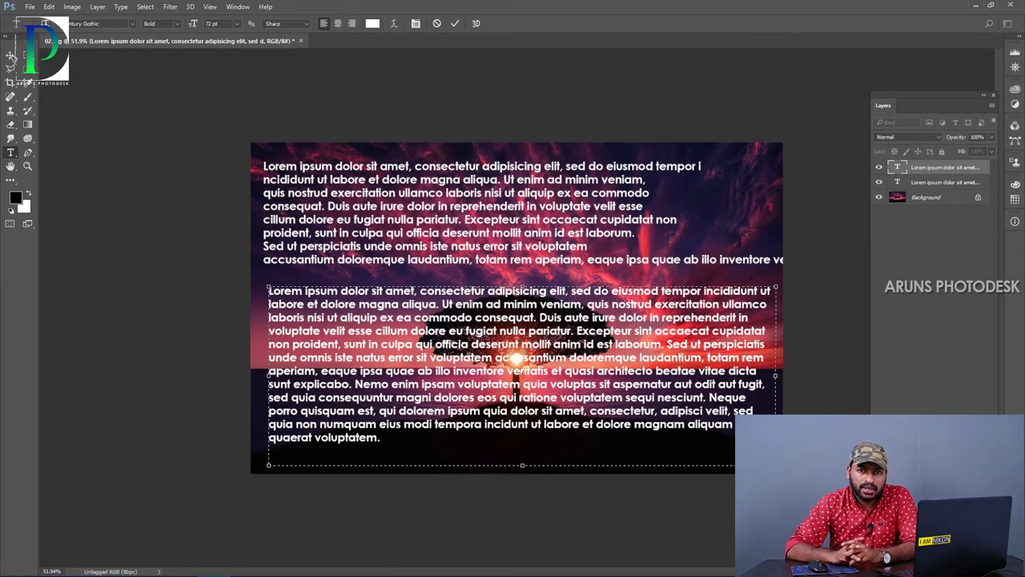
{"action": "key", "text": "ctrl+Return"}
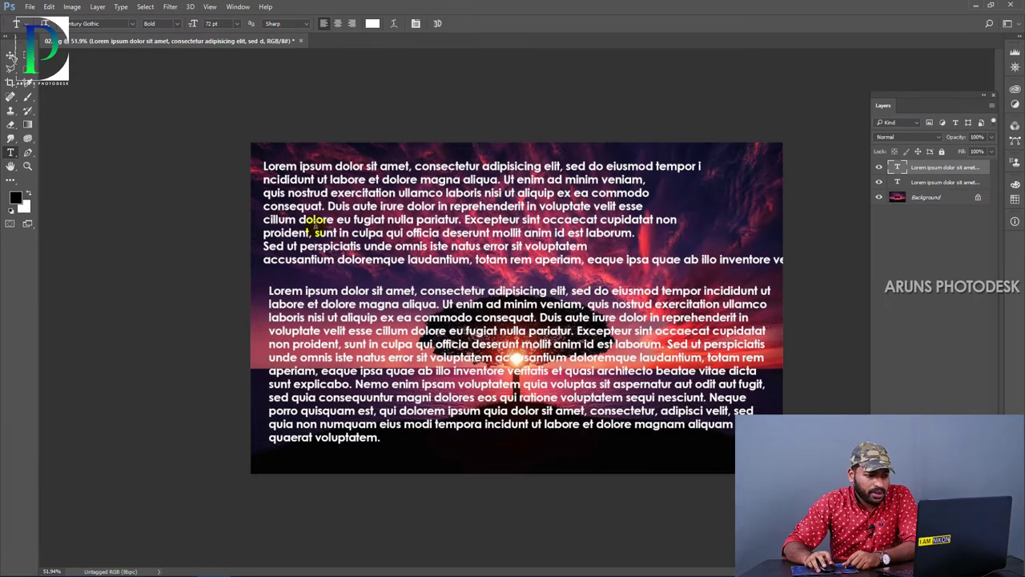
{"action": "left_click", "coordinate": [879, 182]}
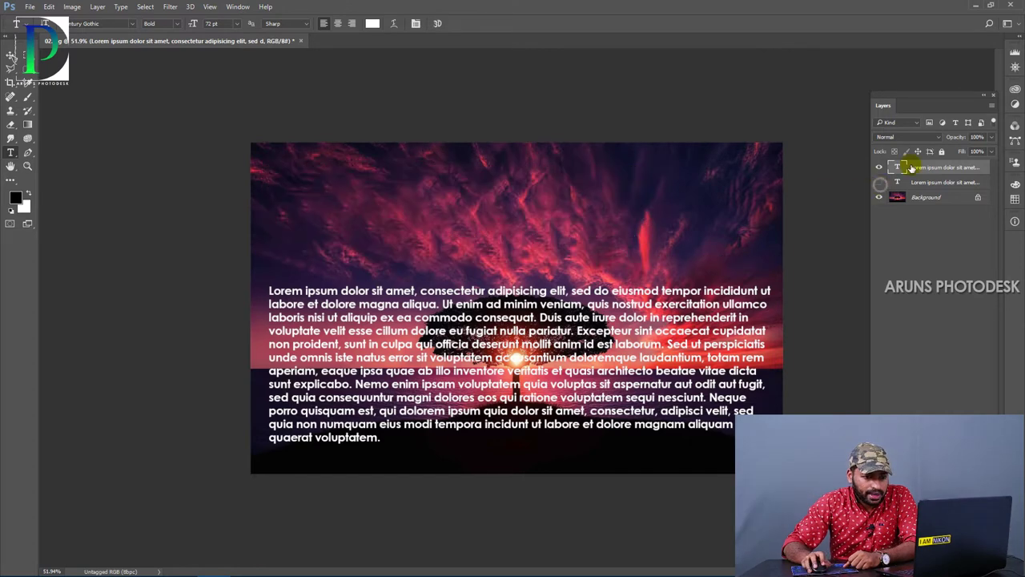
- Move the paragraph up to the top of the sky and resize its box into a narrower column
{"action": "left_click", "coordinate": [11, 58]}
{"action": "left_click_drag", "start_coordinate": [425, 346], "coordinate": [417, 227]}
{"action": "double_click", "coordinate": [433, 234]}
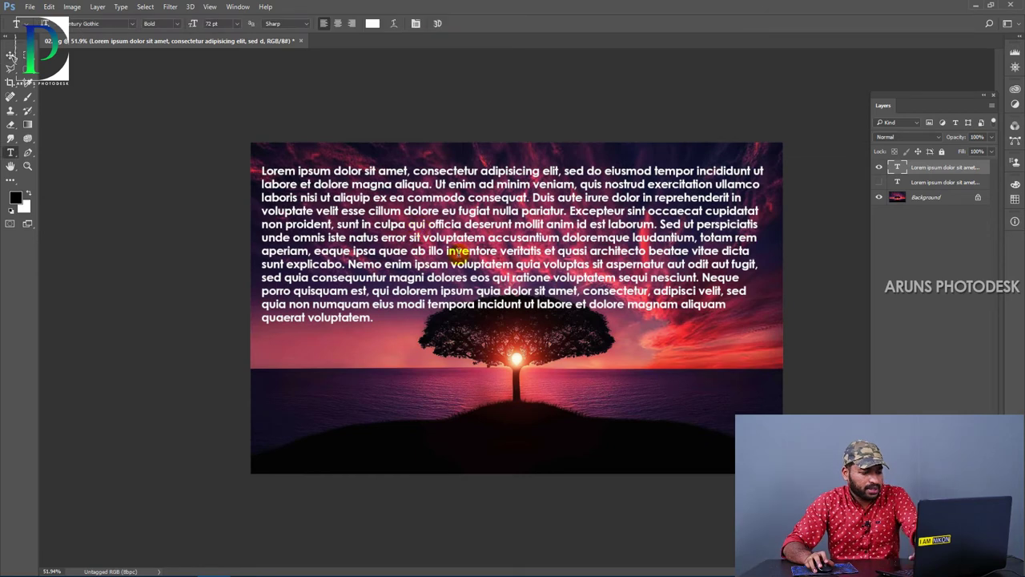
{"action": "left_click_drag", "start_coordinate": [769, 349], "coordinate": [660, 458]}
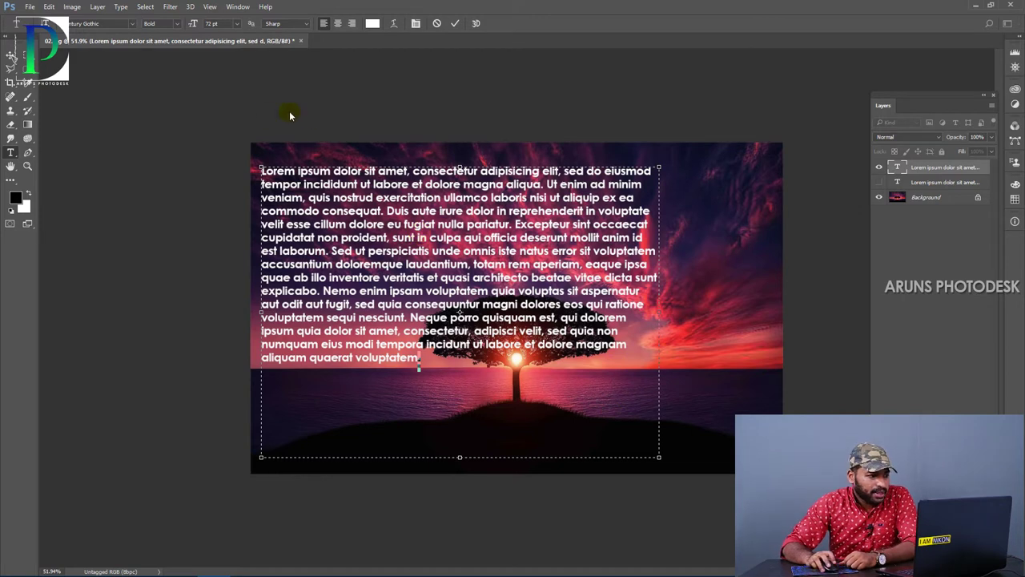
{"action": "left_click", "coordinate": [11, 55]}
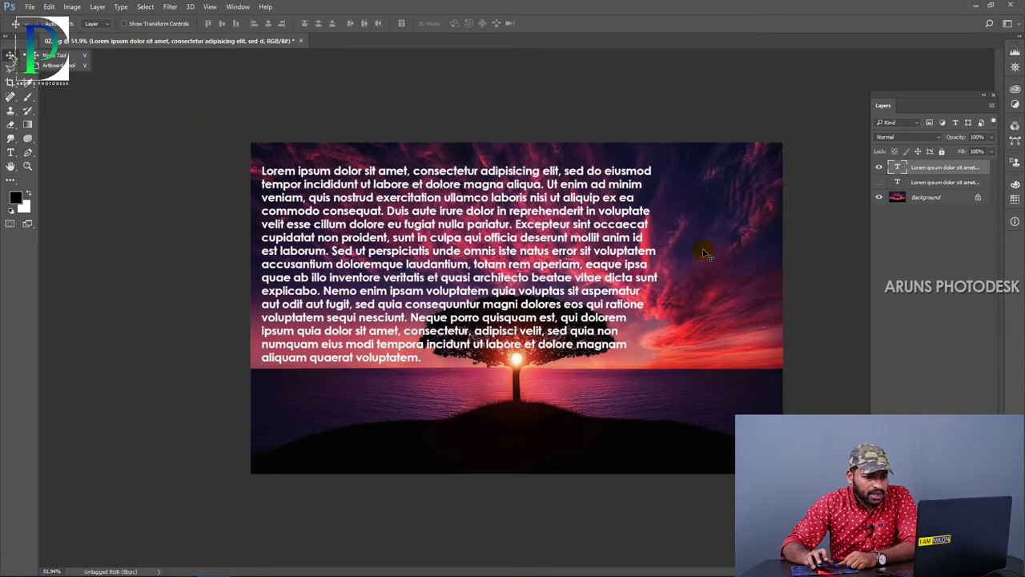
- Reopen the lorem ipsum paragraph for editing with the Type tool
{"action": "key", "text": "t"}
{"action": "left_click", "coordinate": [483, 242]}
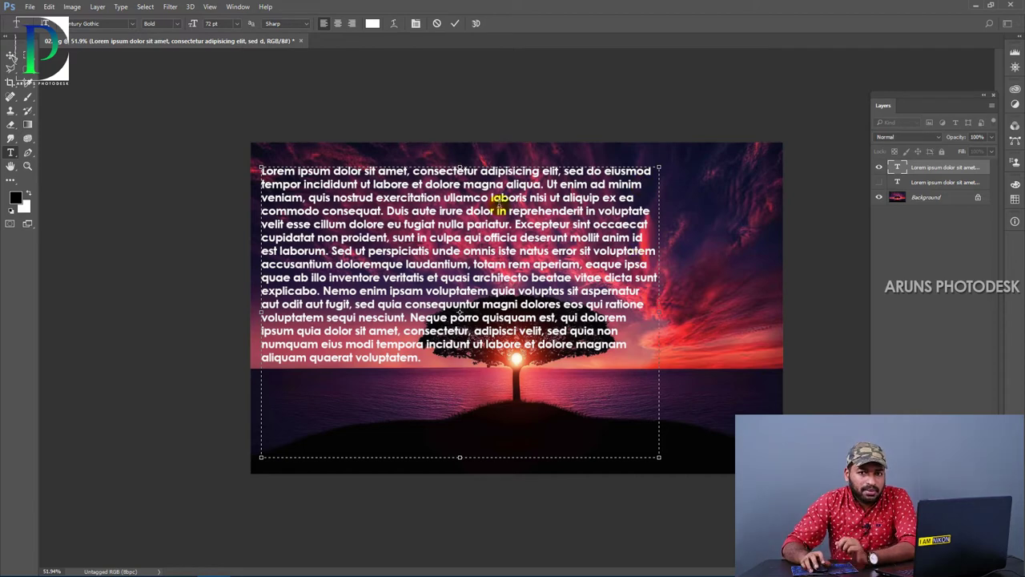
{"action": "left_click", "coordinate": [477, 211]}
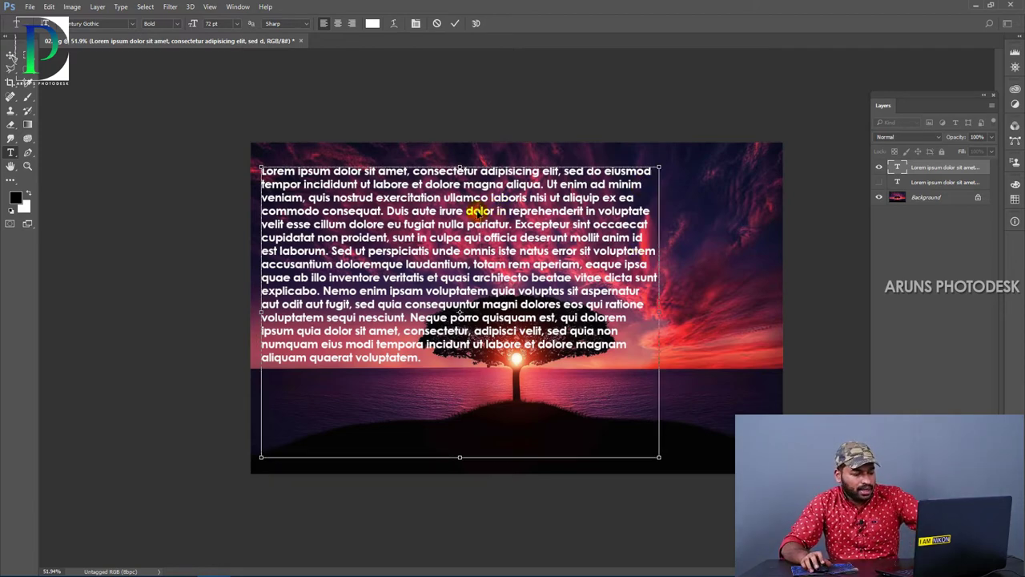
- Select all the paragraph text and show the Character panel beside the canvas on its Paragraph tab
{"action": "key", "text": "ctrl+a"}
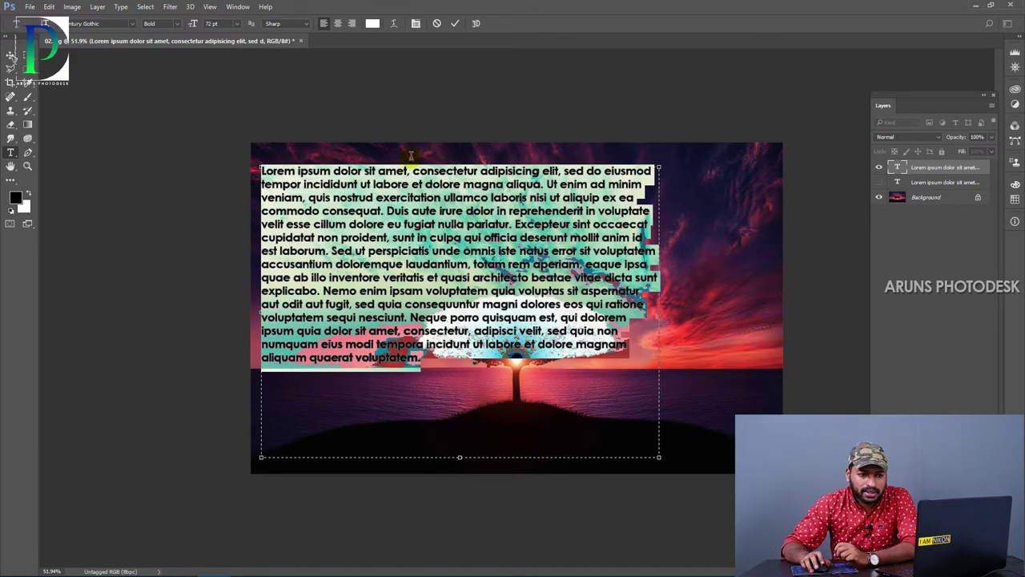
{"action": "left_click", "coordinate": [238, 7]}
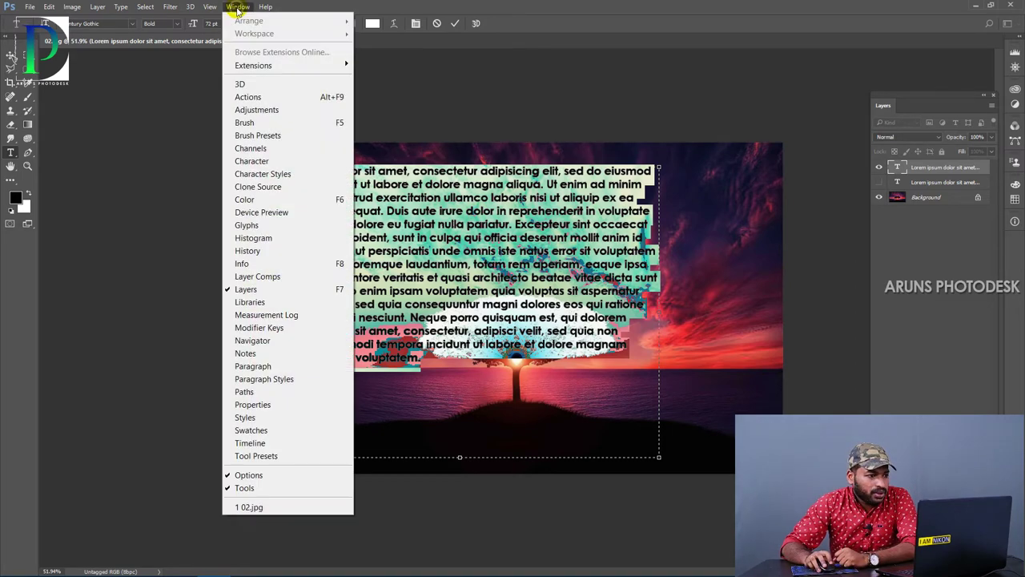
{"action": "left_click", "coordinate": [261, 165]}
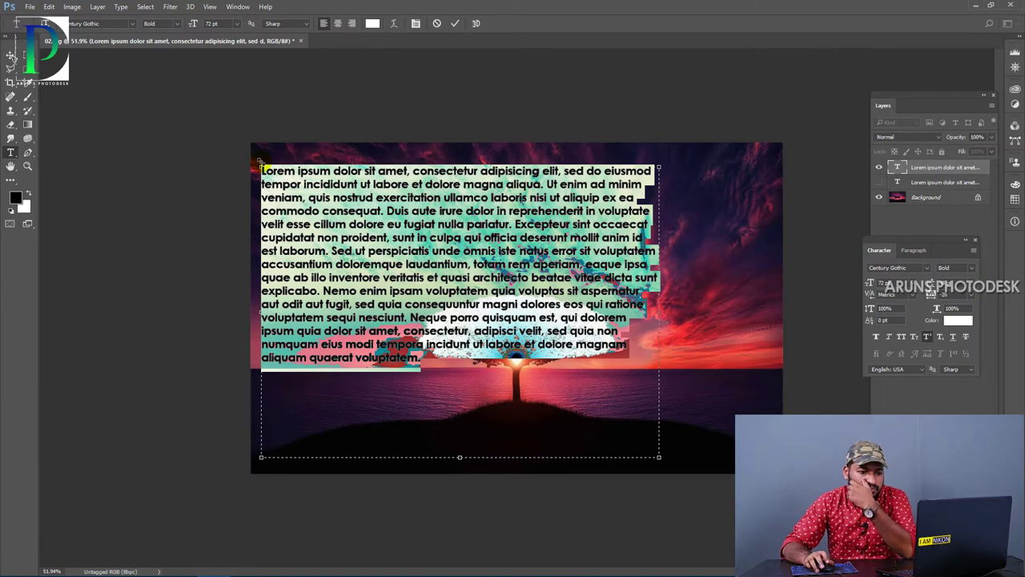
{"action": "left_click_drag", "start_coordinate": [915, 240], "coordinate": [785, 104]}
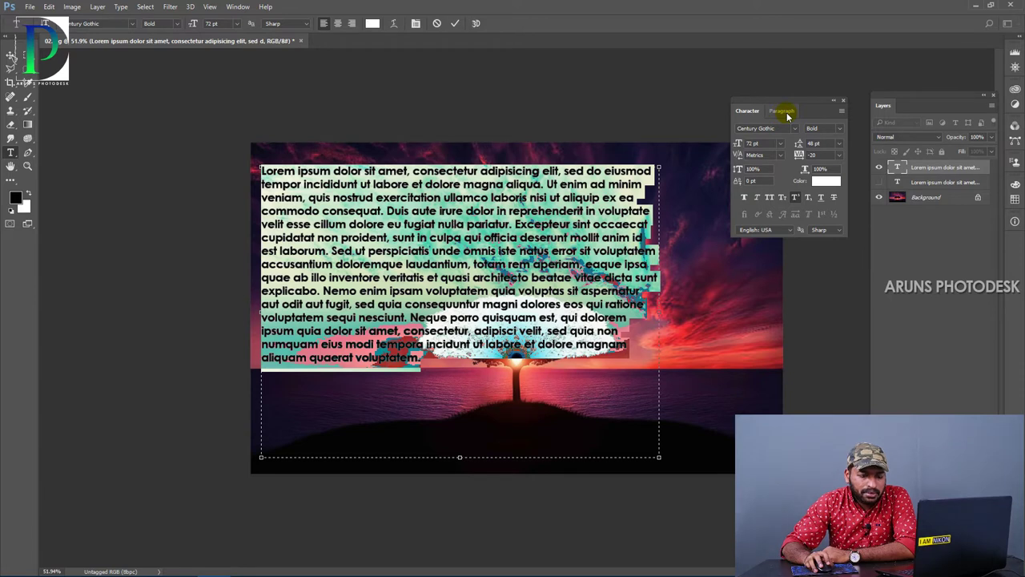
{"action": "left_click", "coordinate": [783, 111]}
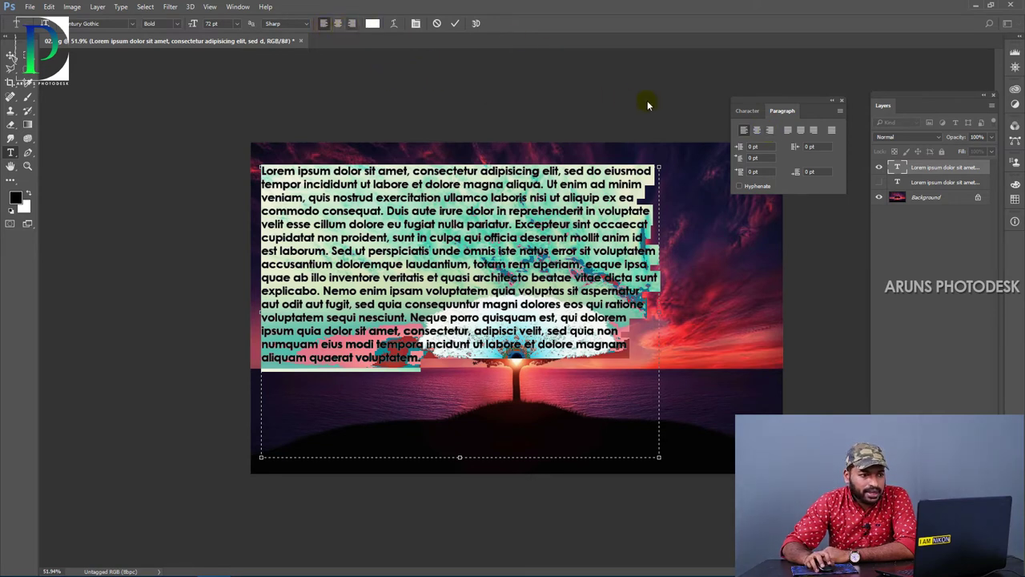
- Compare the justify options, settle on Justify Last Left, and commit the paragraph
{"action": "left_click", "coordinate": [789, 133]}
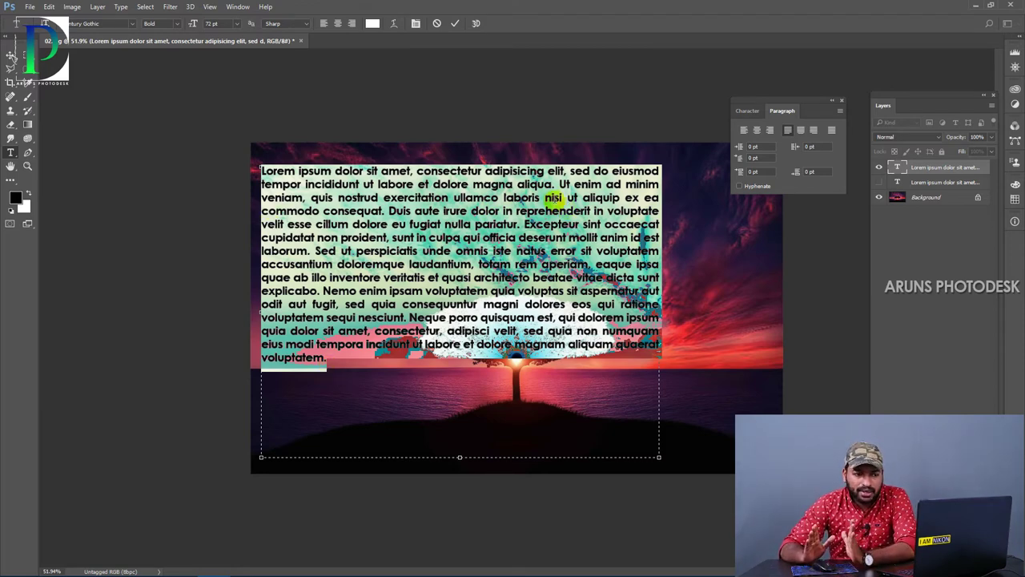
{"action": "left_click", "coordinate": [328, 367]}
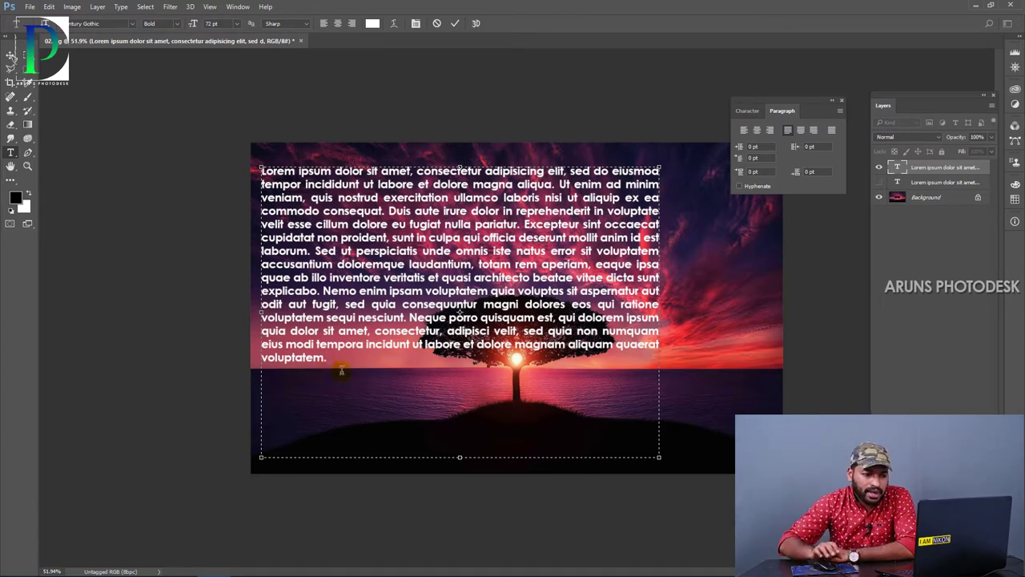
{"action": "key", "text": "ctrl+a"}
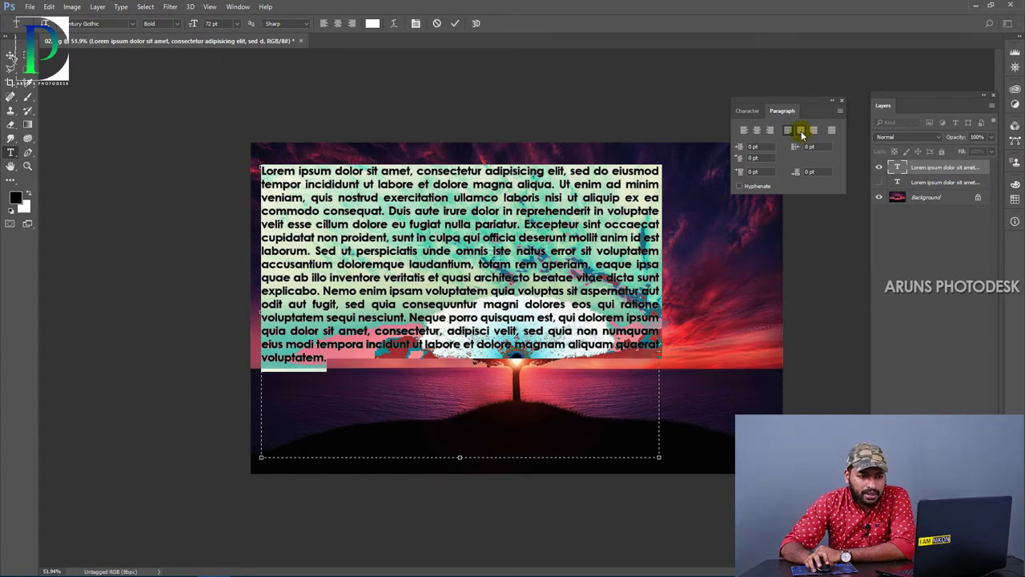
{"action": "left_click", "coordinate": [801, 131]}
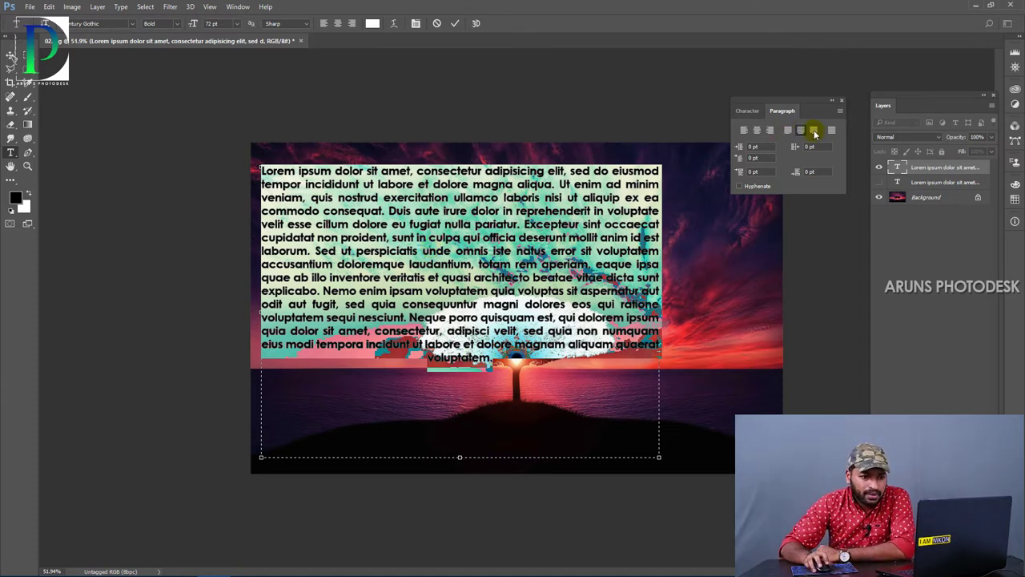
{"action": "left_click", "coordinate": [814, 131]}
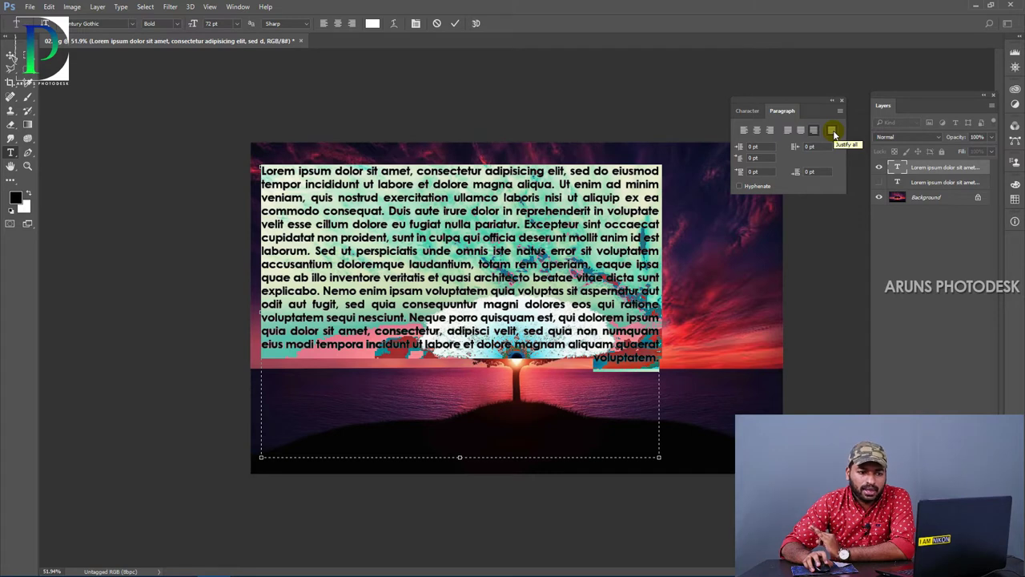
{"action": "left_click", "coordinate": [833, 132]}
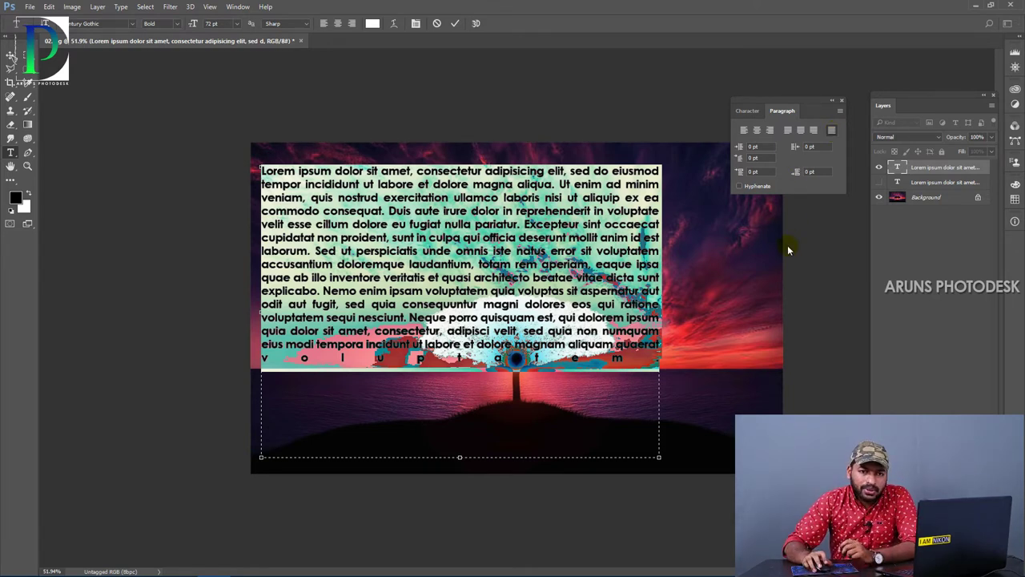
{"action": "left_click", "coordinate": [788, 130]}
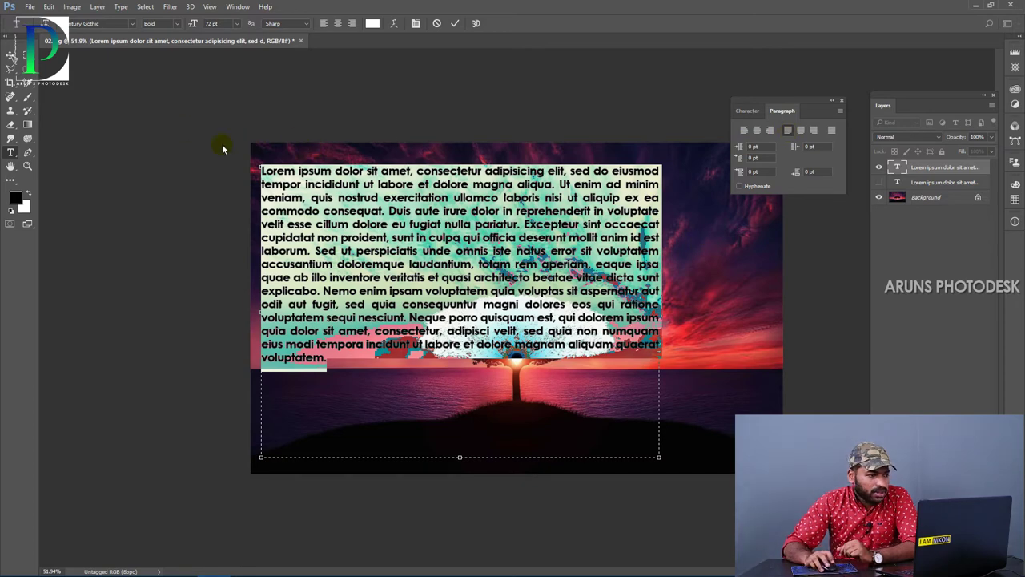
{"action": "left_click", "coordinate": [11, 56]}
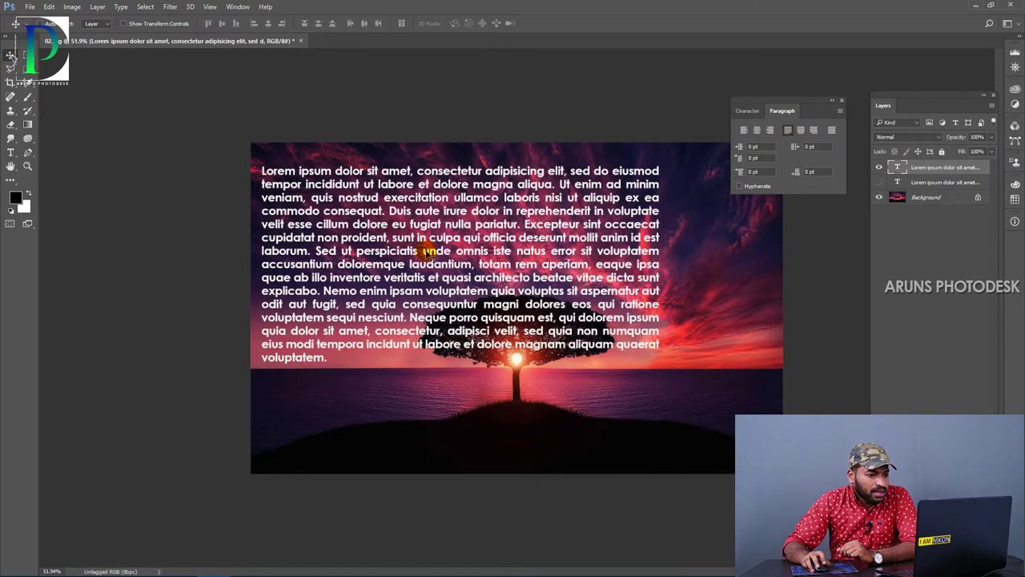
- Drag the paragraph box's right edge left so the text ends just beside the tree, and commit
{"action": "left_click", "coordinate": [11, 151]}
{"action": "left_click_drag", "start_coordinate": [261, 168], "coordinate": [766, 342]}
{"action": "left_click", "coordinate": [740, 344]}
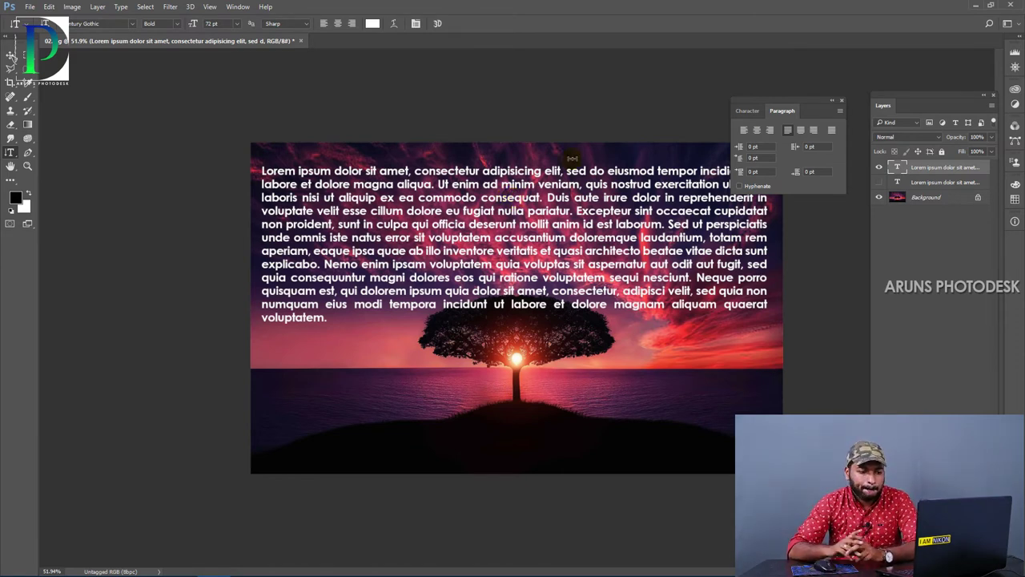
{"action": "left_click", "coordinate": [560, 228]}
{"action": "left_click_drag", "start_coordinate": [767, 343], "coordinate": [488, 344]}
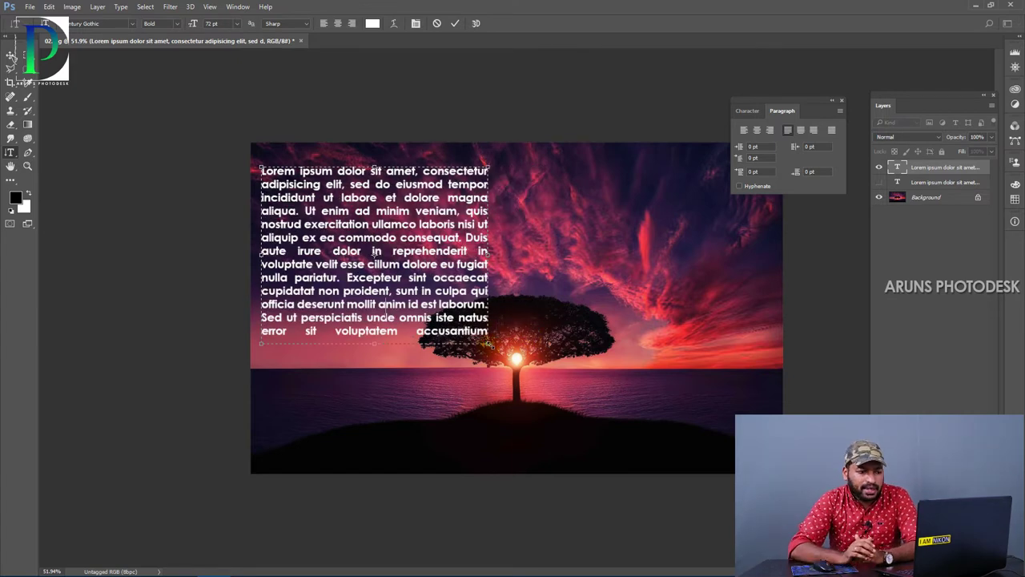
{"action": "key", "text": "ctrl+Return"}
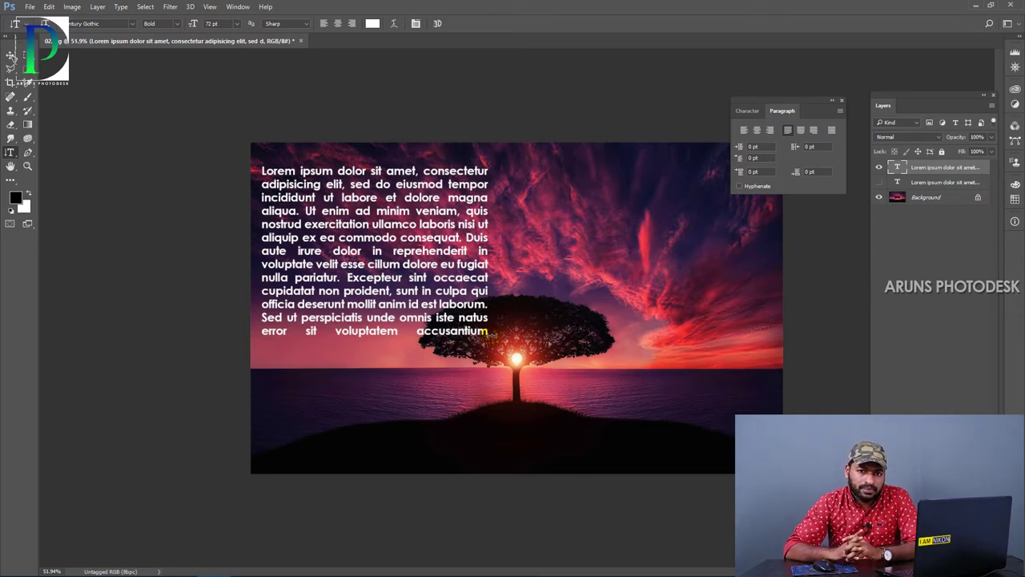
{"action": "left_click", "coordinate": [437, 224]}
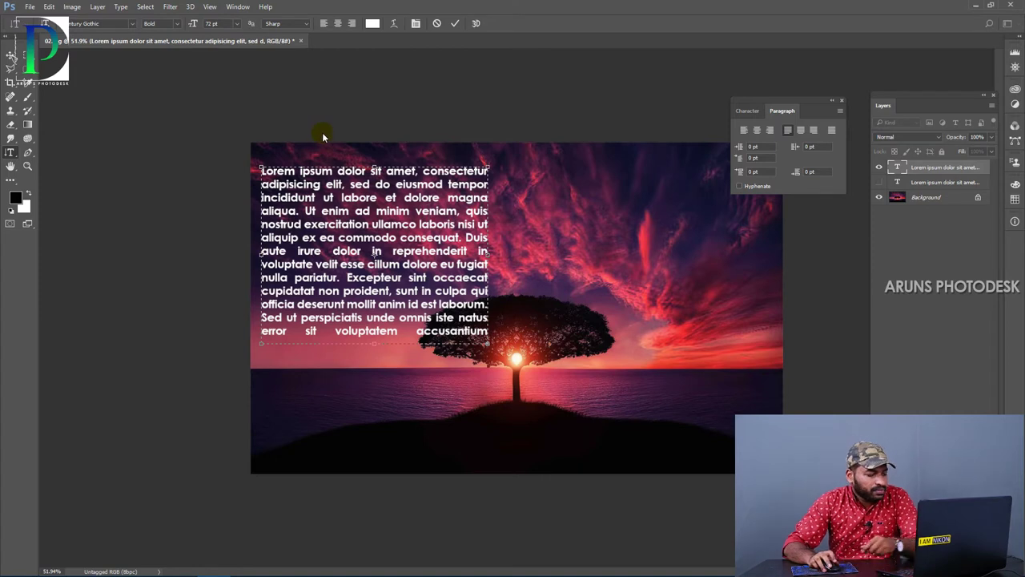
{"action": "key", "text": "ctrl+a"}
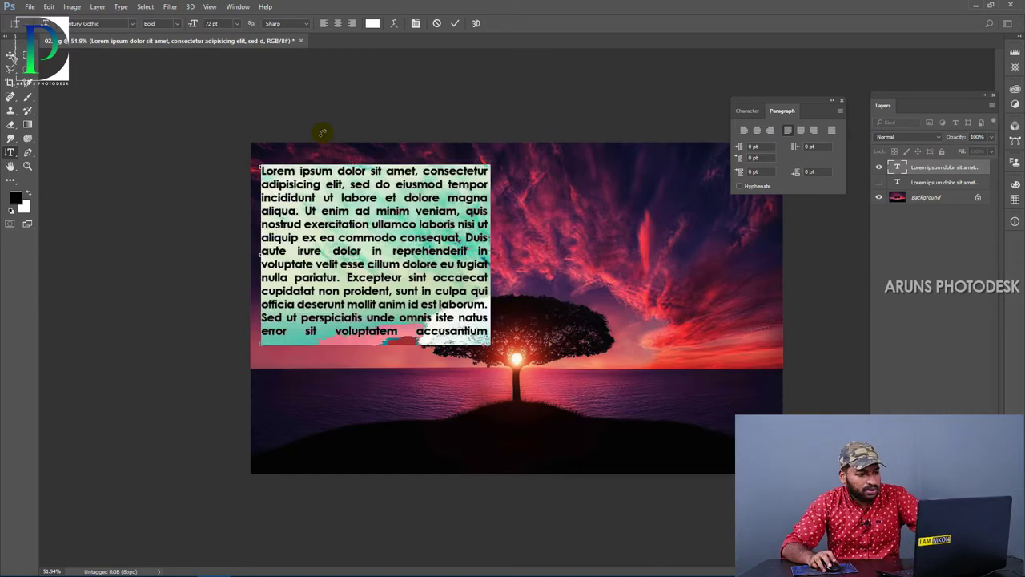
{"action": "left_click", "coordinate": [236, 24]}
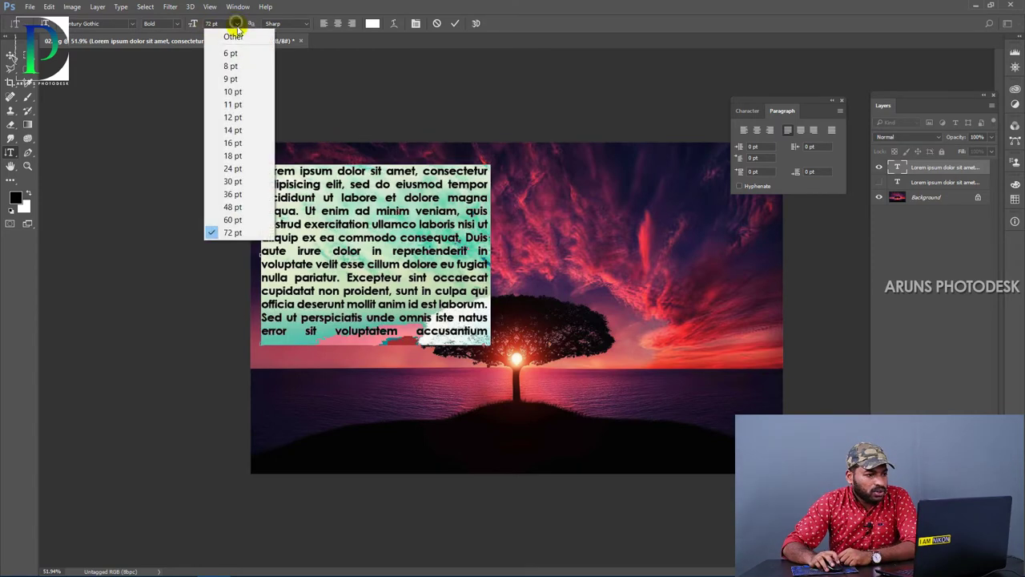
{"action": "left_click", "coordinate": [249, 140]}
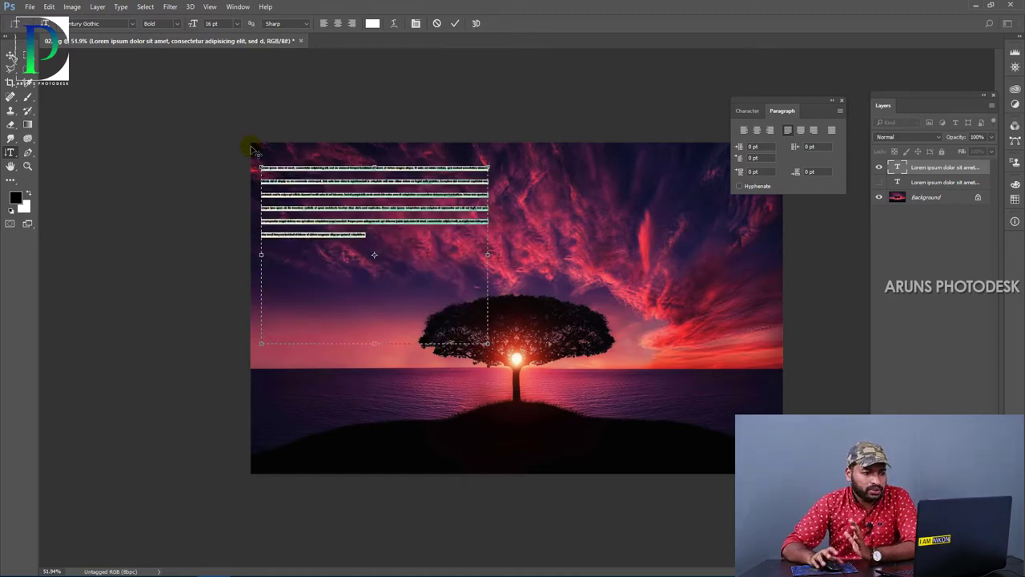
{"action": "left_click", "coordinate": [236, 23]}
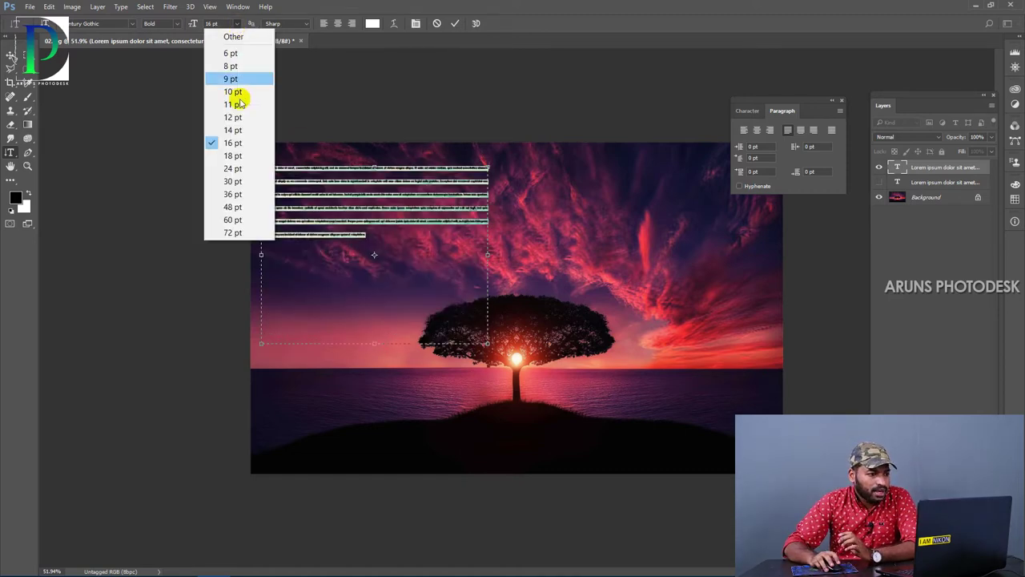
{"action": "left_click", "coordinate": [247, 183]}
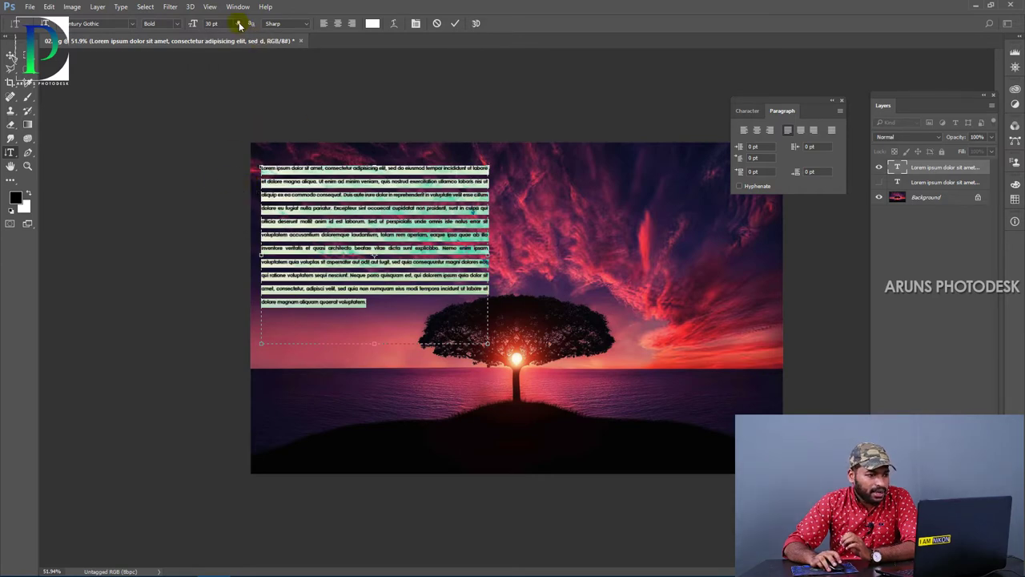
{"action": "left_click", "coordinate": [239, 25]}
{"action": "left_click", "coordinate": [229, 186]}
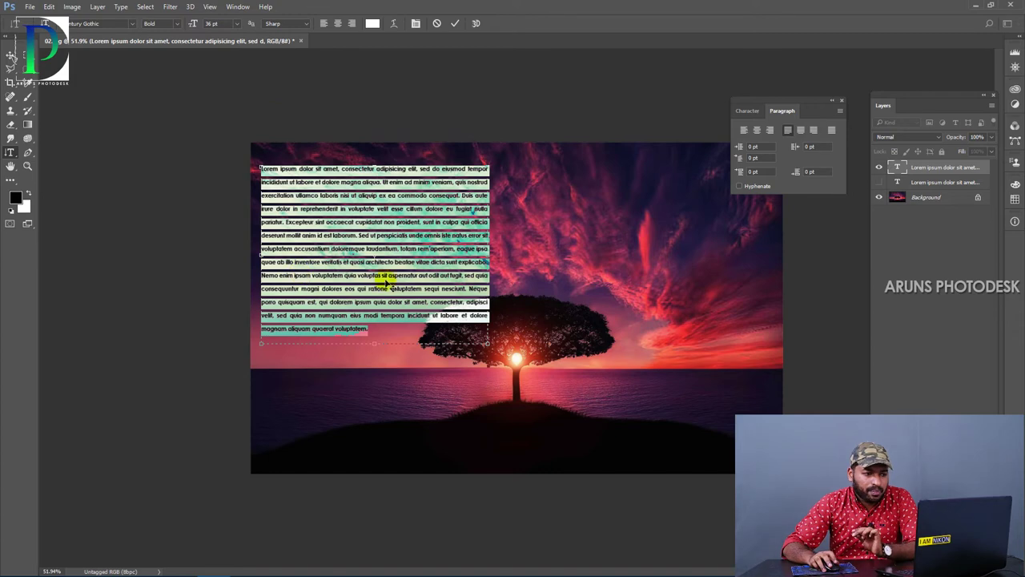
{"action": "left_click", "coordinate": [377, 331]}
{"action": "key", "text": "Escape"}
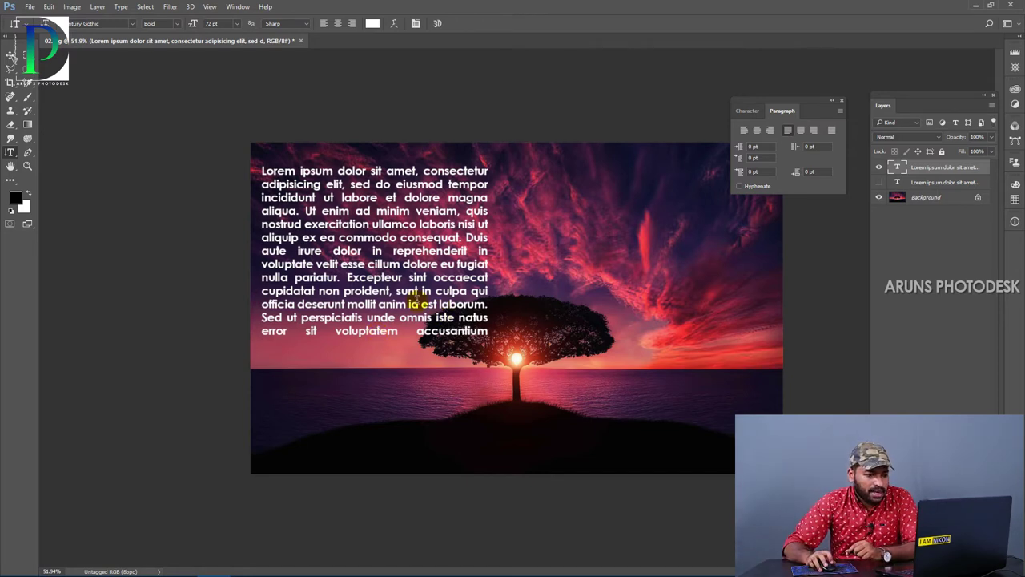
{"action": "left_click", "coordinate": [420, 301]}
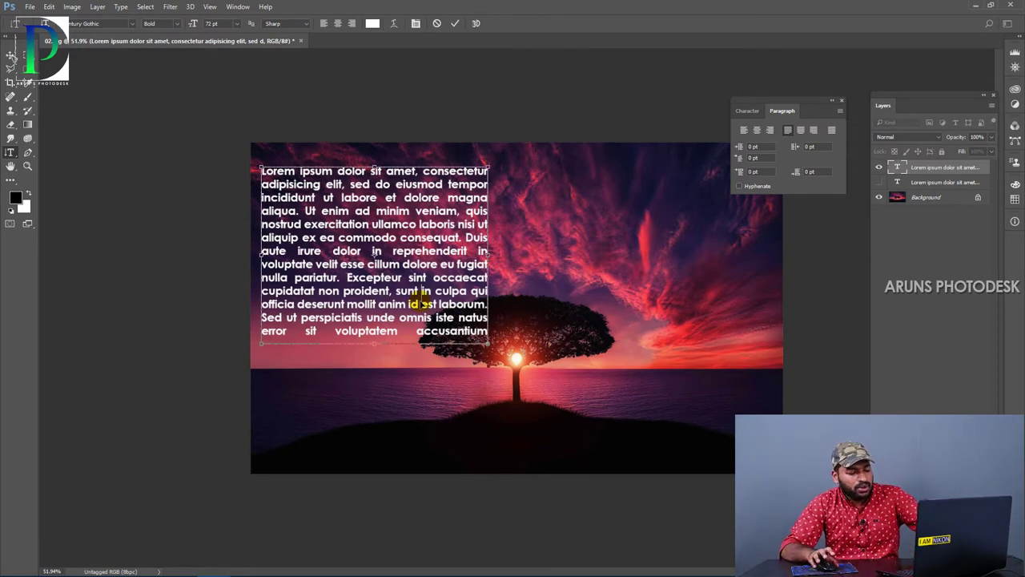
- Select all the paragraph text and shrink it from 72 pt toward 60 pt with tighter tracking
{"action": "key", "text": "ctrl+a"}
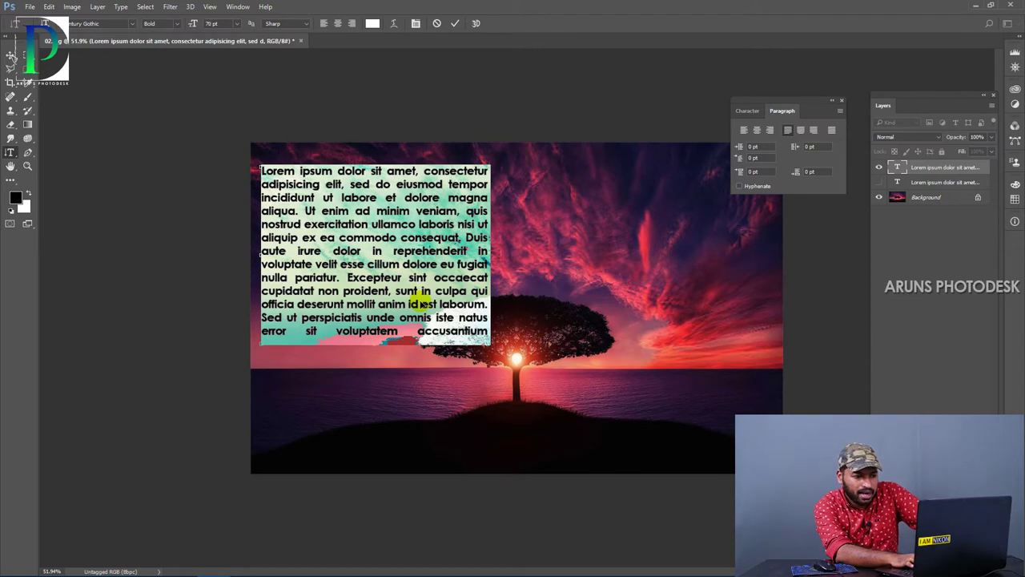
{"action": "key", "text": "ctrl+shift+comma"}
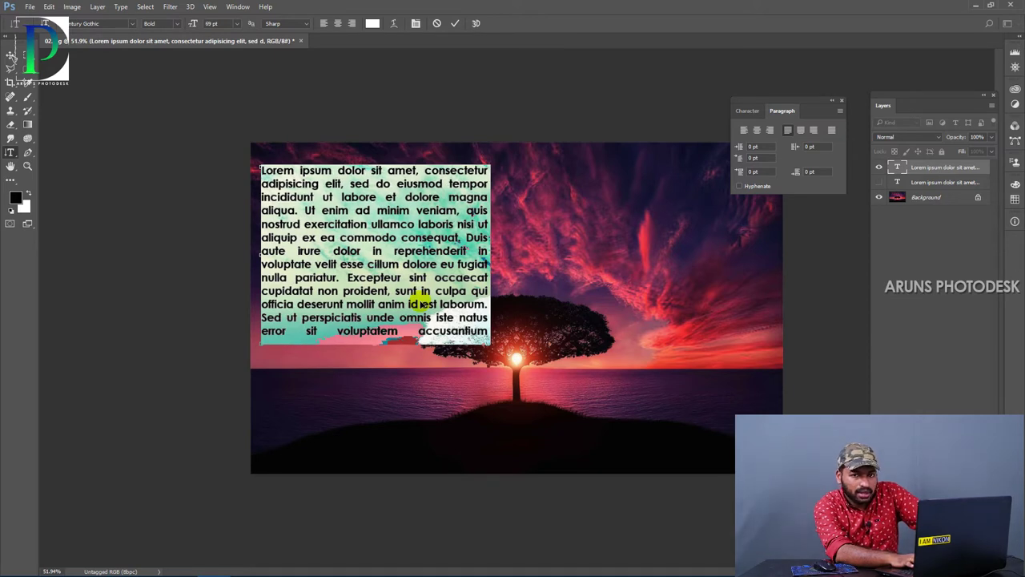
{"action": "key", "text": "ctrl+shift+comma"}
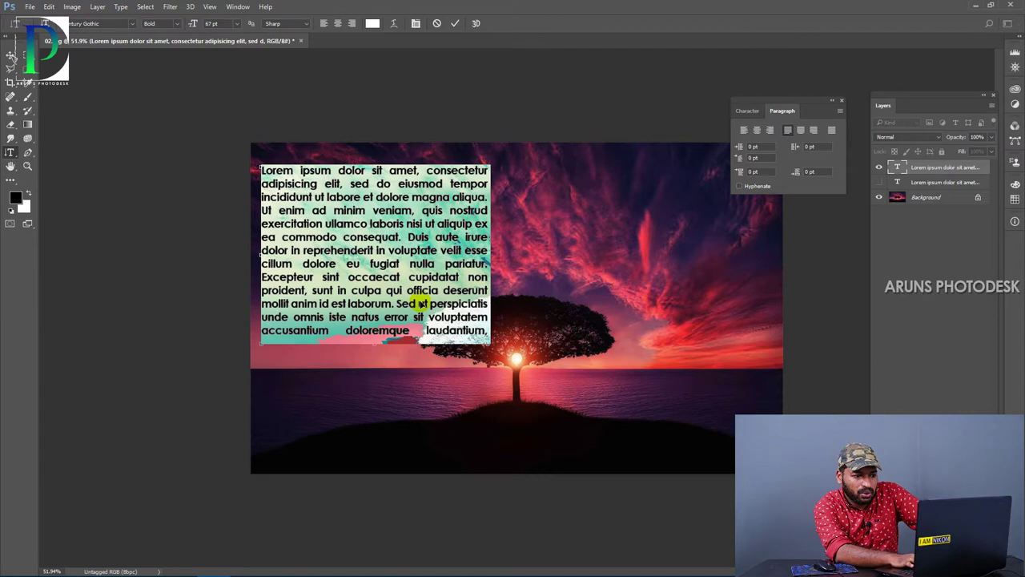
{"action": "key", "text": "ctrl+shift+comma"}
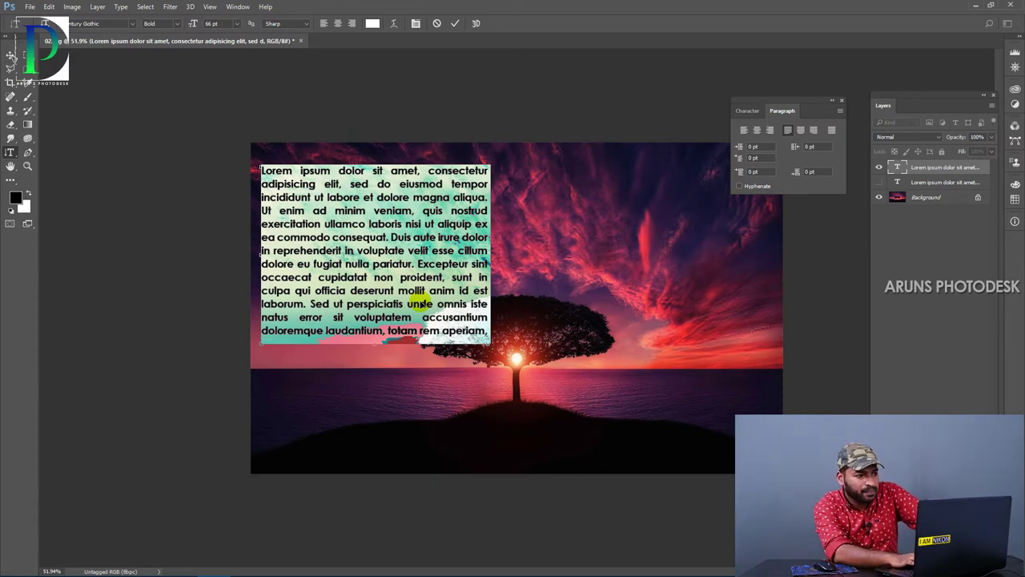
{"action": "key", "text": "ctrl+shift+comma"}
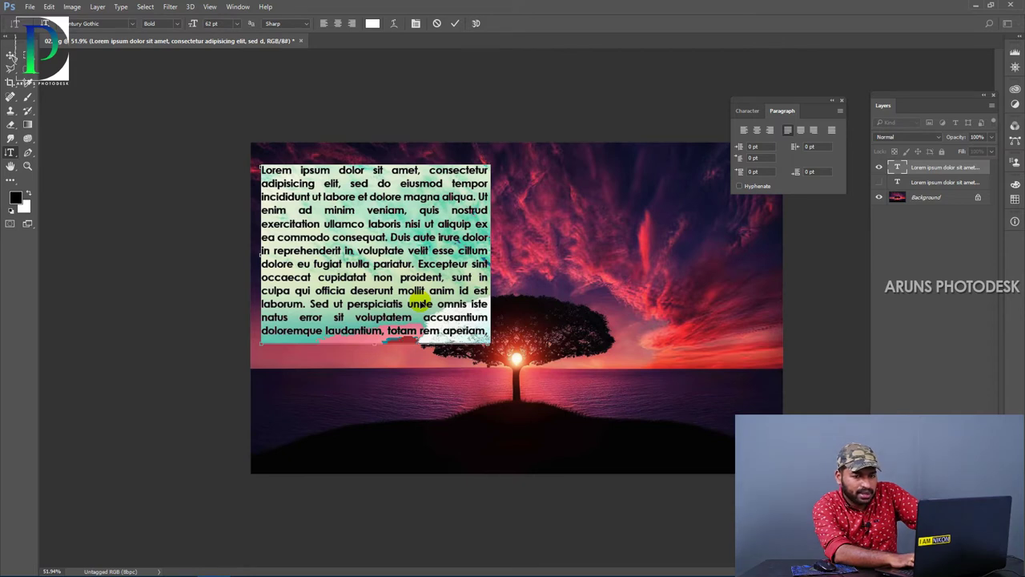
{"action": "key", "text": "alt+Left"}
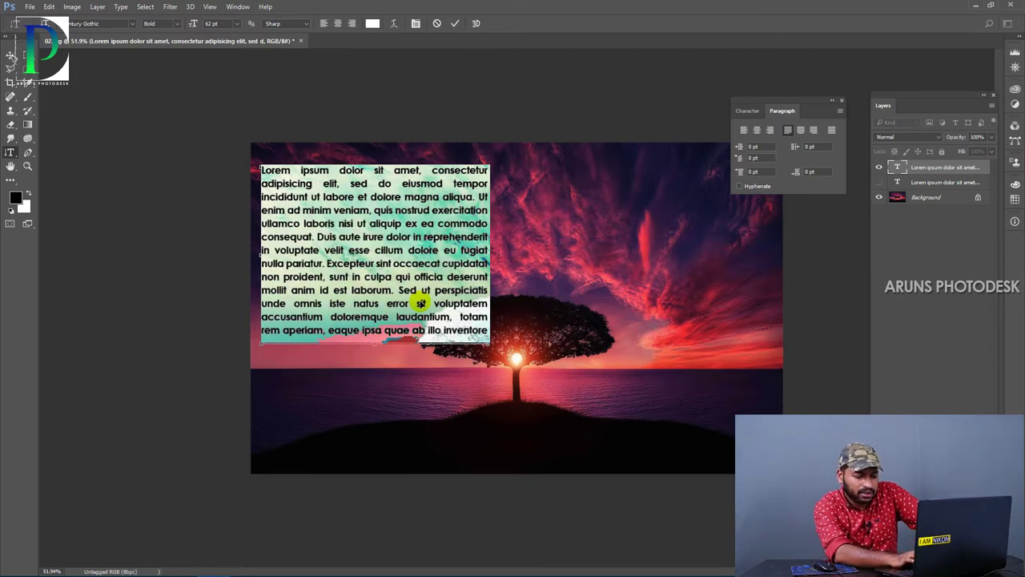
{"action": "key", "text": "ctrl+shift+comma"}
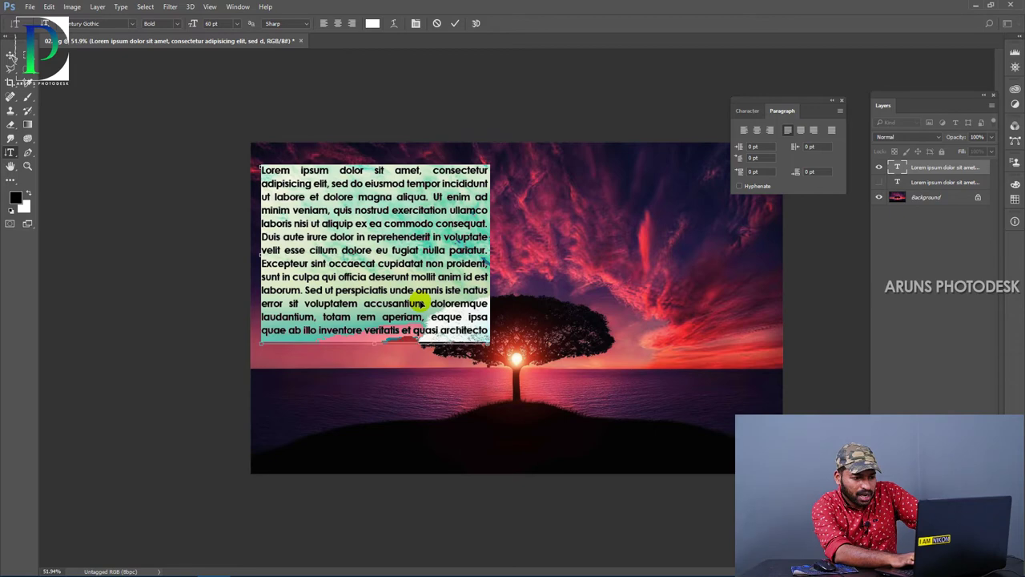
{"action": "key", "text": "alt+Left"}
- Try sizes down to 53 pt and back to 56 pt, then cancel so the paragraph stays 72 pt
{"action": "key", "text": "ctrl+shift+comma"}
{"action": "key", "text": "alt+Left"}
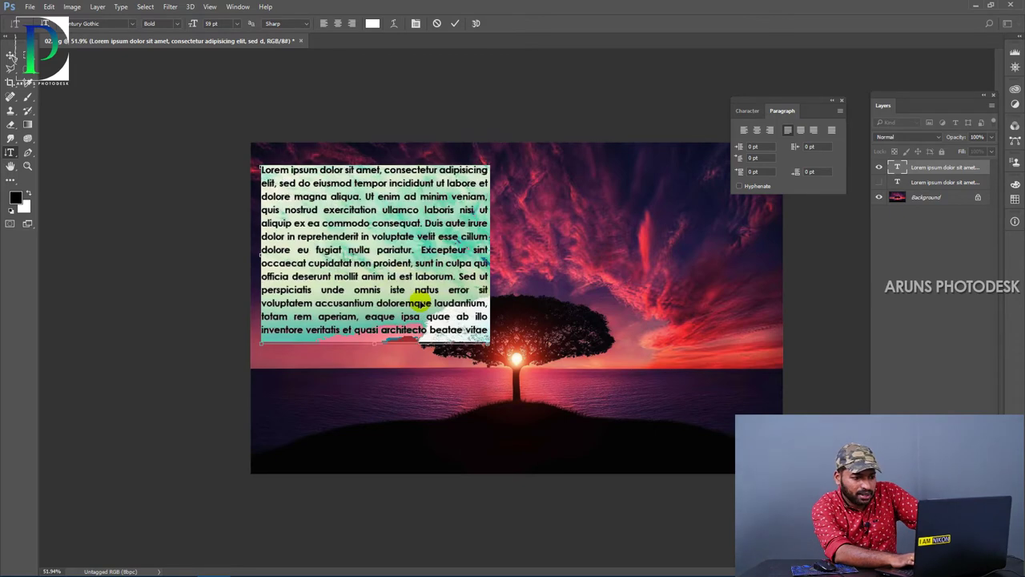
{"action": "key", "text": "alt+Left"}
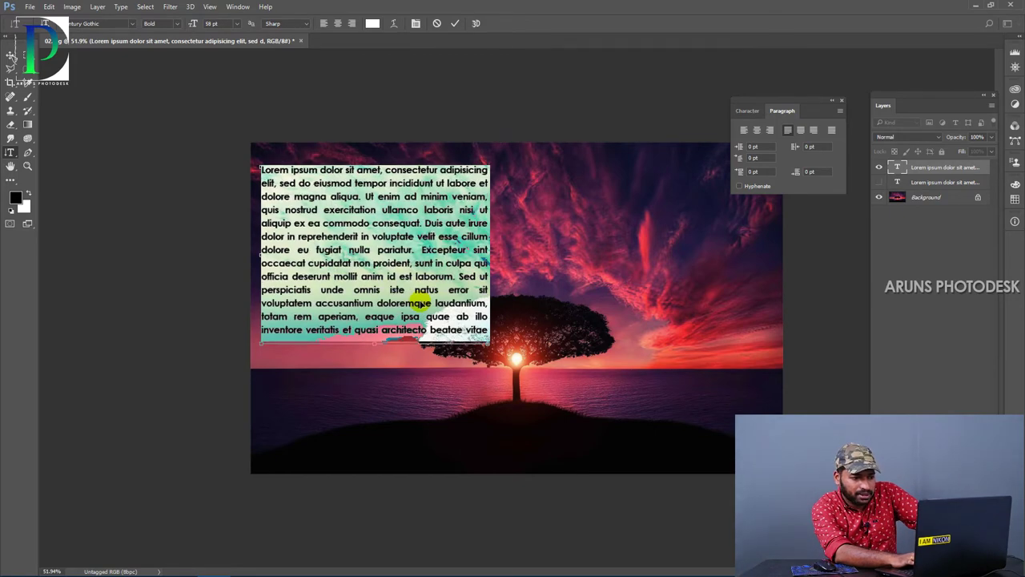
{"action": "key", "text": "ctrl+shift+comma"}
{"action": "key", "text": "alt+Left"}
{"action": "key", "text": "ctrl+shift+comma"}
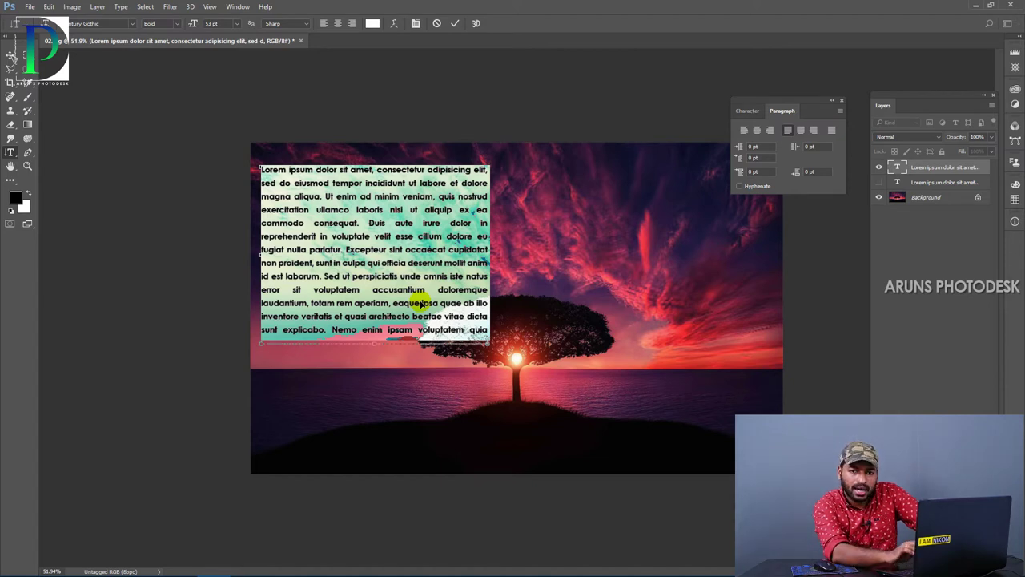
{"action": "key", "text": "alt+Right"}
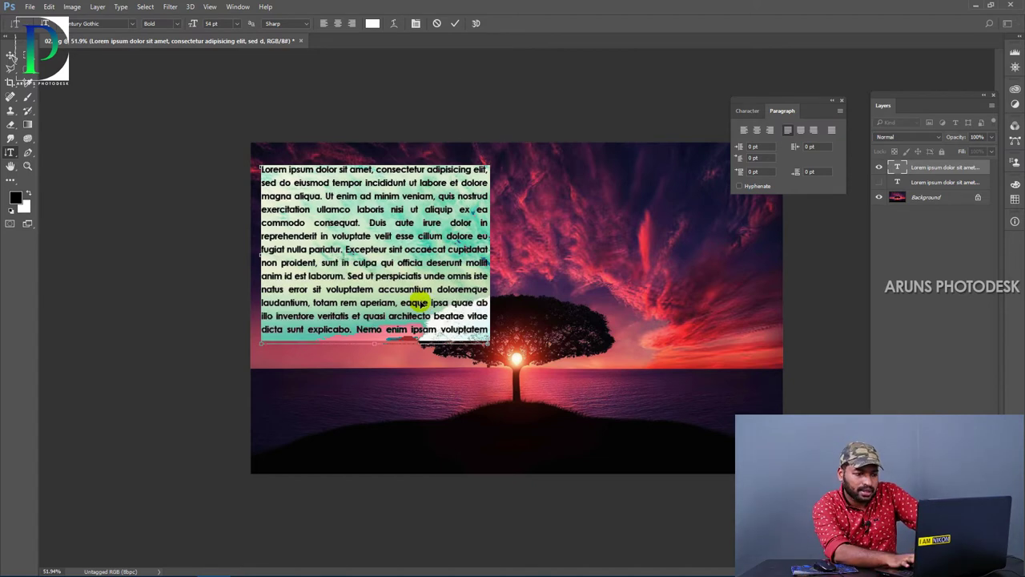
{"action": "key", "text": "ctrl+shift+period"}
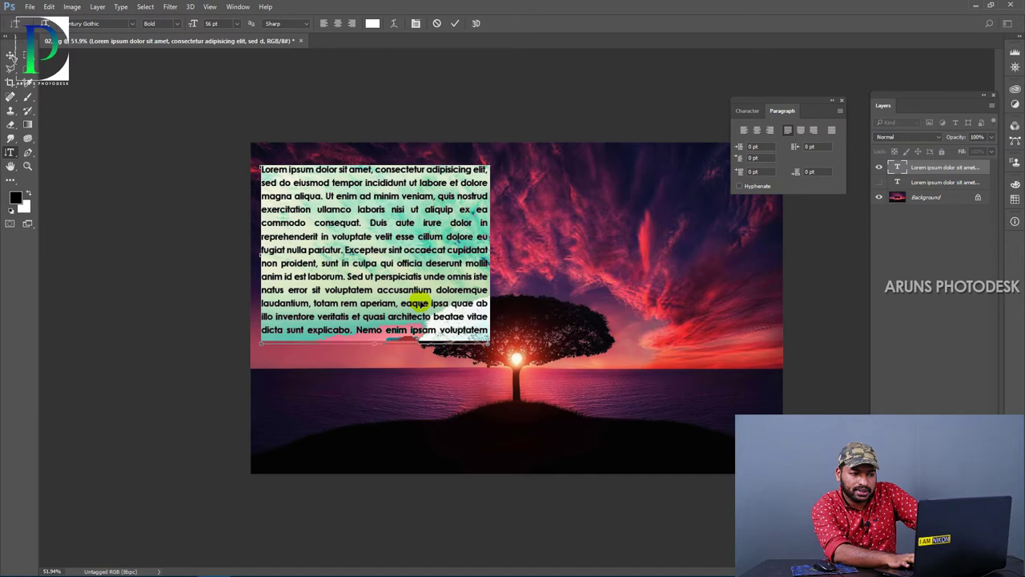
{"action": "key", "text": "alt+Right"}
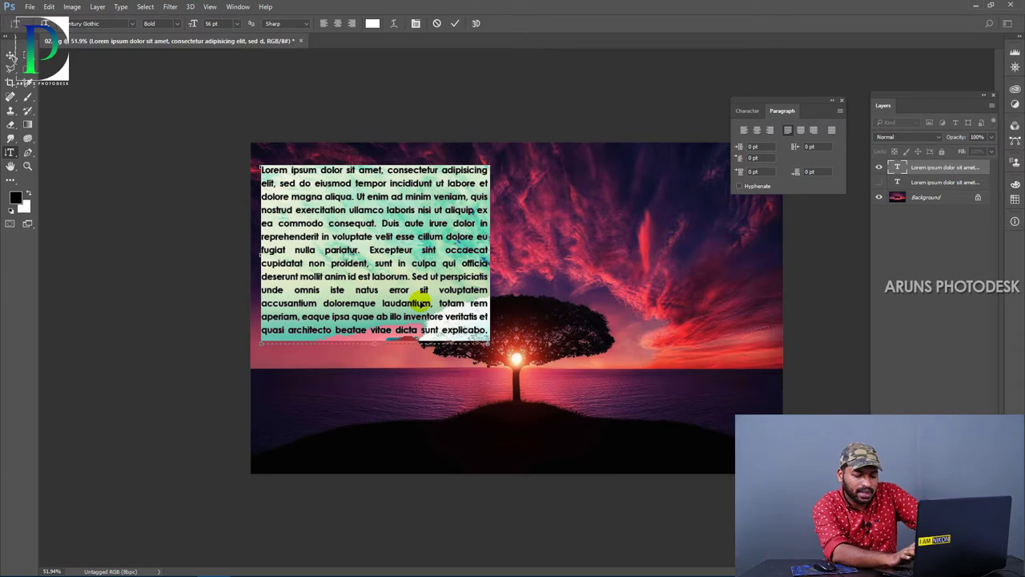
{"action": "key", "text": "BackSpace"}
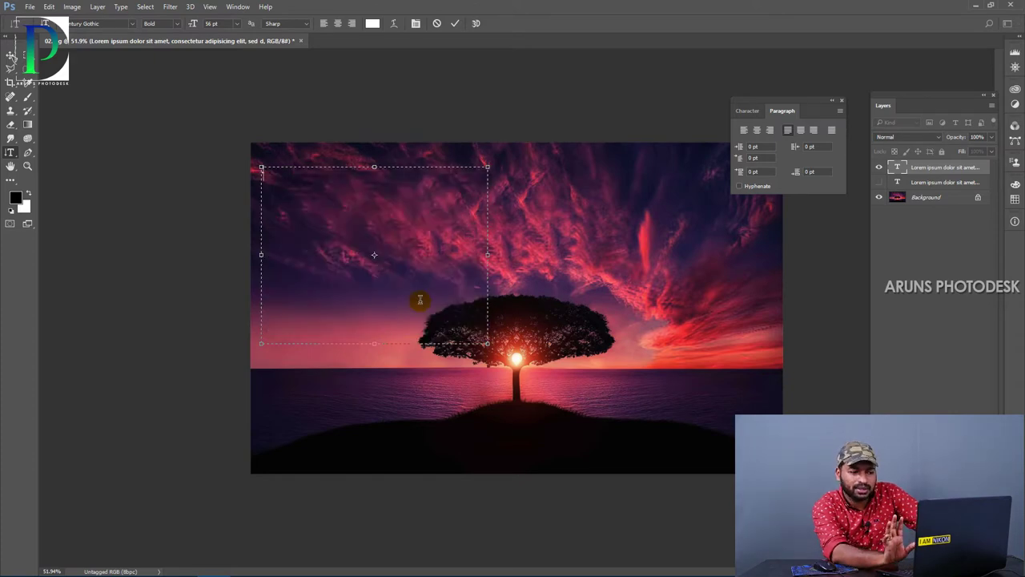
{"action": "key", "text": "Escape"}
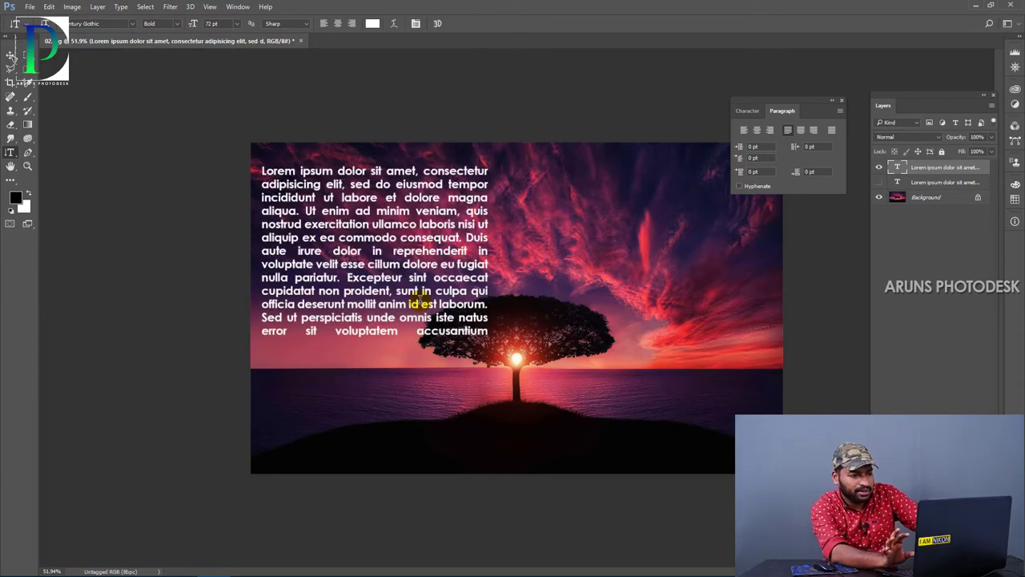
- Set the whole paragraph to 73 pt with slightly wider tracking, commit, and hide the panels
{"action": "left_click", "coordinate": [422, 295]}
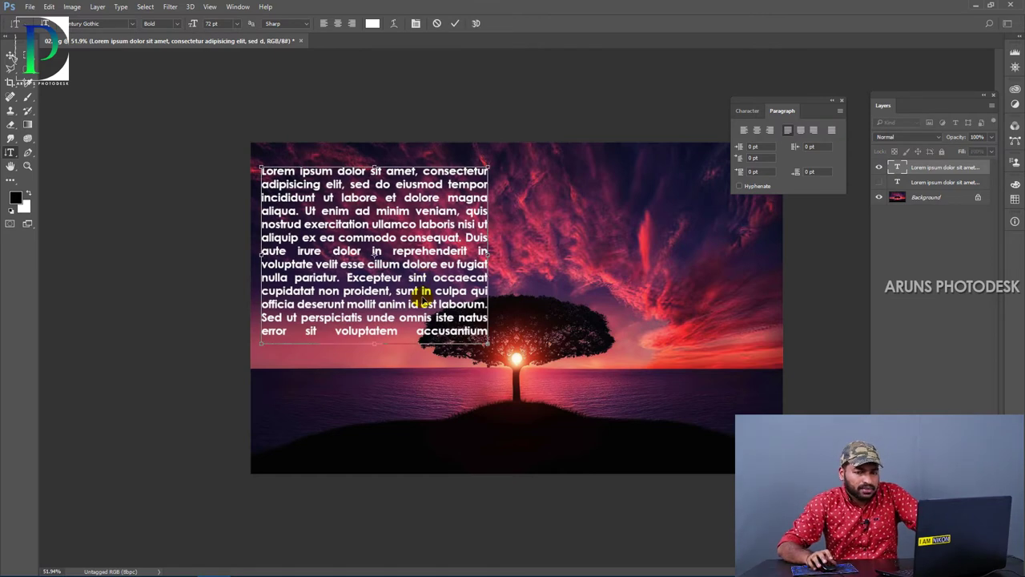
{"action": "key", "text": "ctrl+a"}
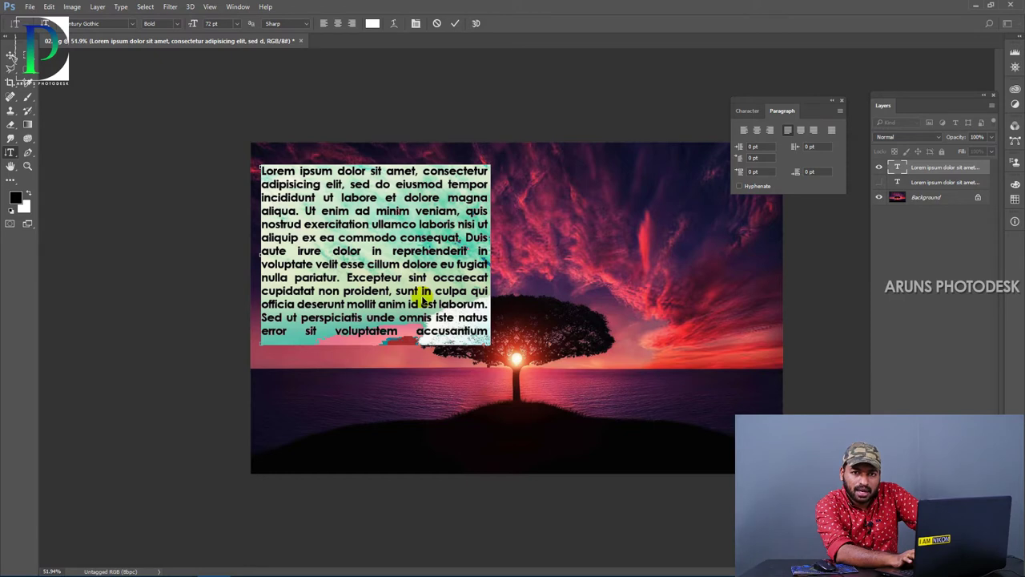
{"action": "key", "text": "alt+Right"}
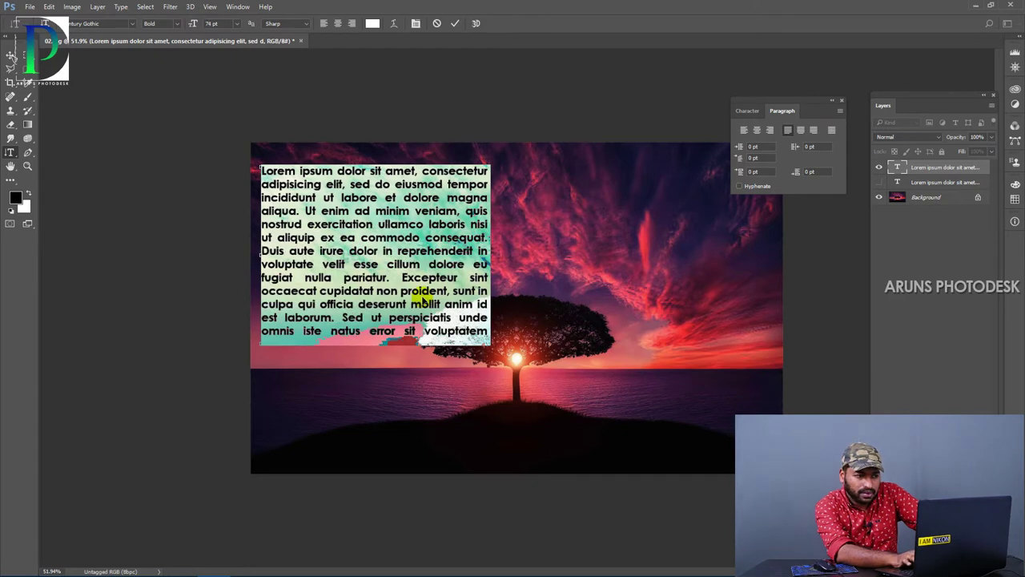
{"action": "key", "text": "alt+Right"}
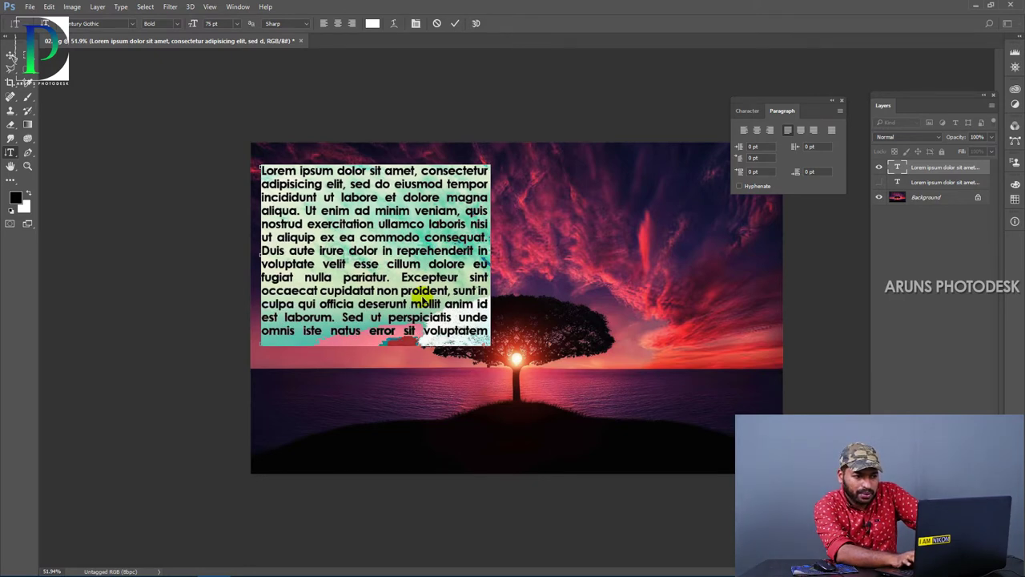
{"action": "key", "text": "ctrl+shift+period"}
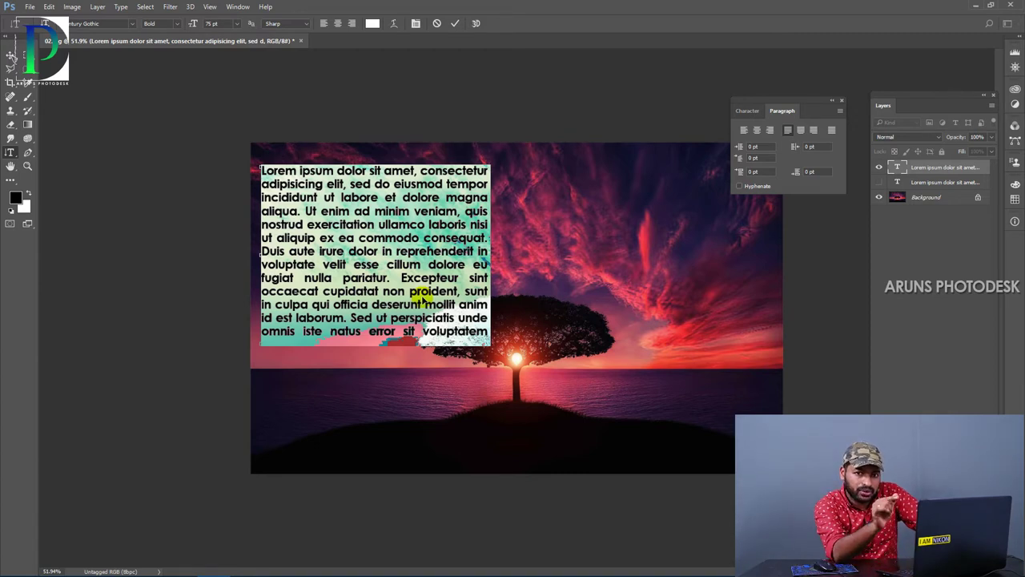
{"action": "key", "text": "ctrl+shift+comma"}
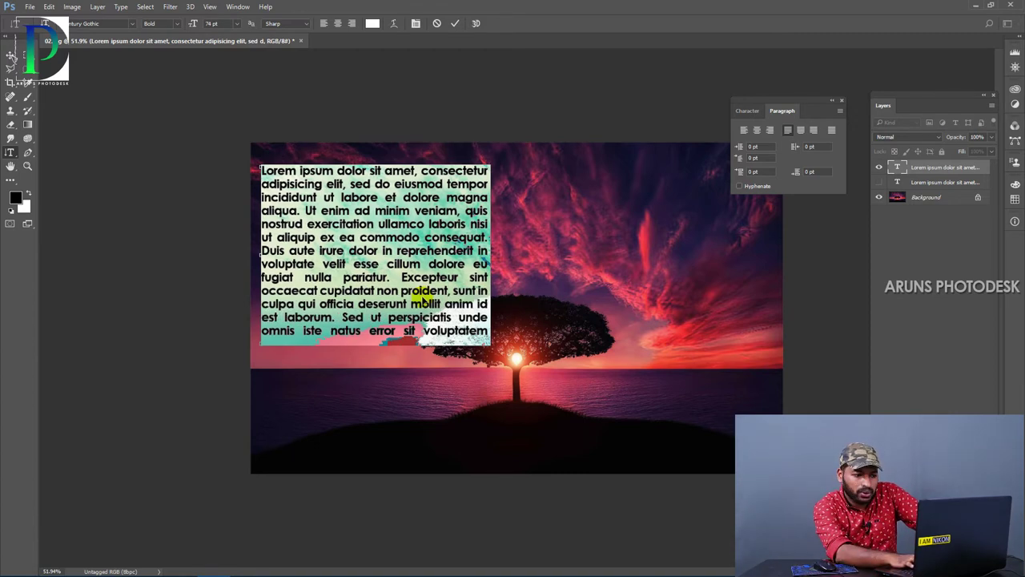
{"action": "key", "text": "ctrl+shift+comma"}
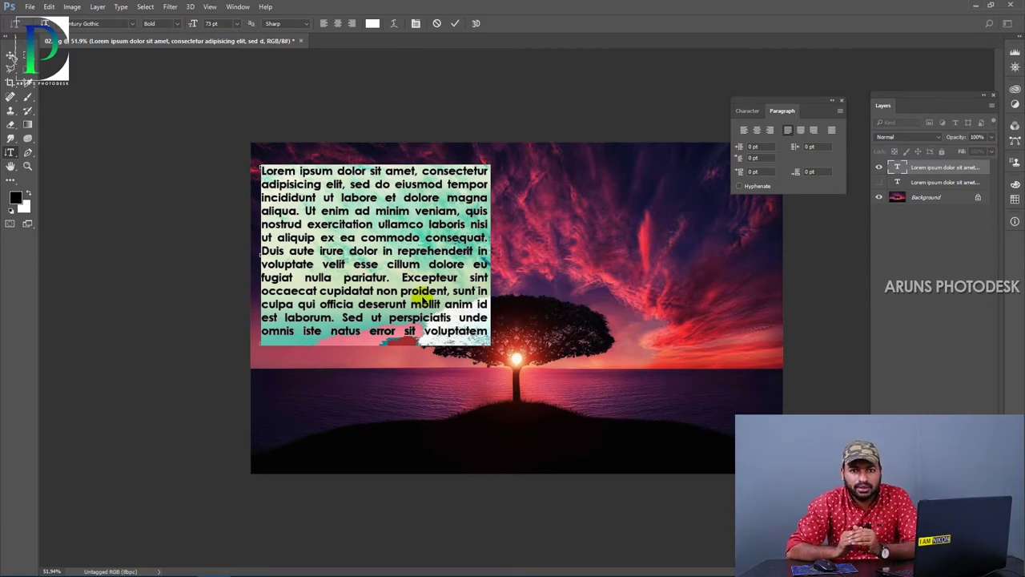
{"action": "key", "text": "ctrl+Return"}
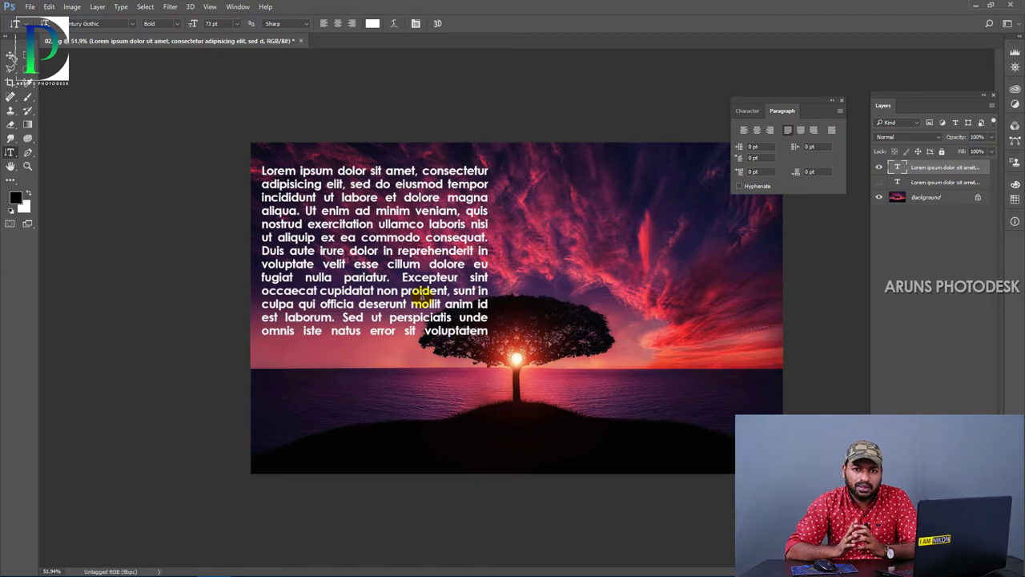
{"action": "key", "text": "Tab"}
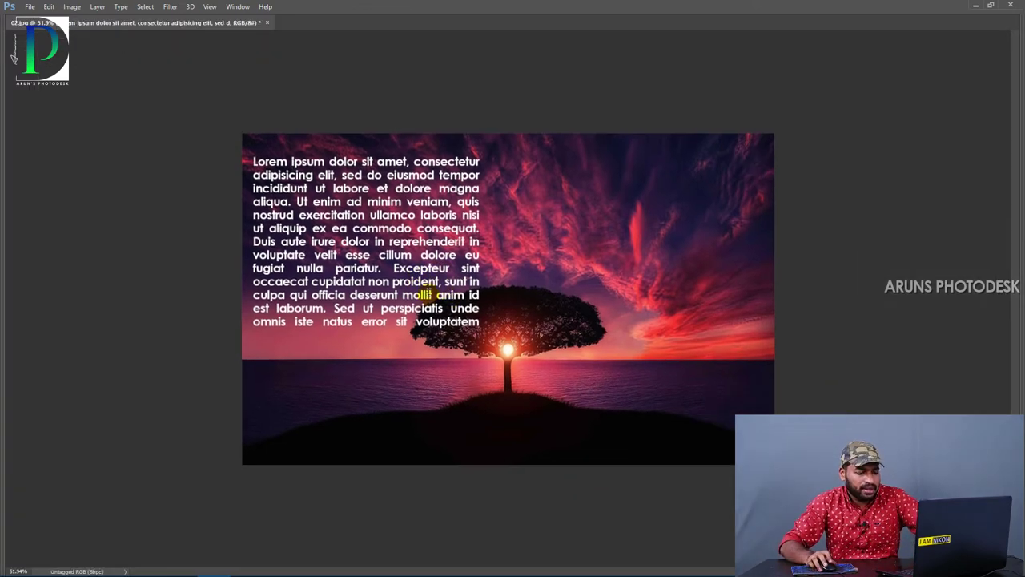
- In full-screen view, reduce the paragraph's tracking by four steps and commit it
{"action": "key", "text": "f"}
{"action": "key", "text": "f"}
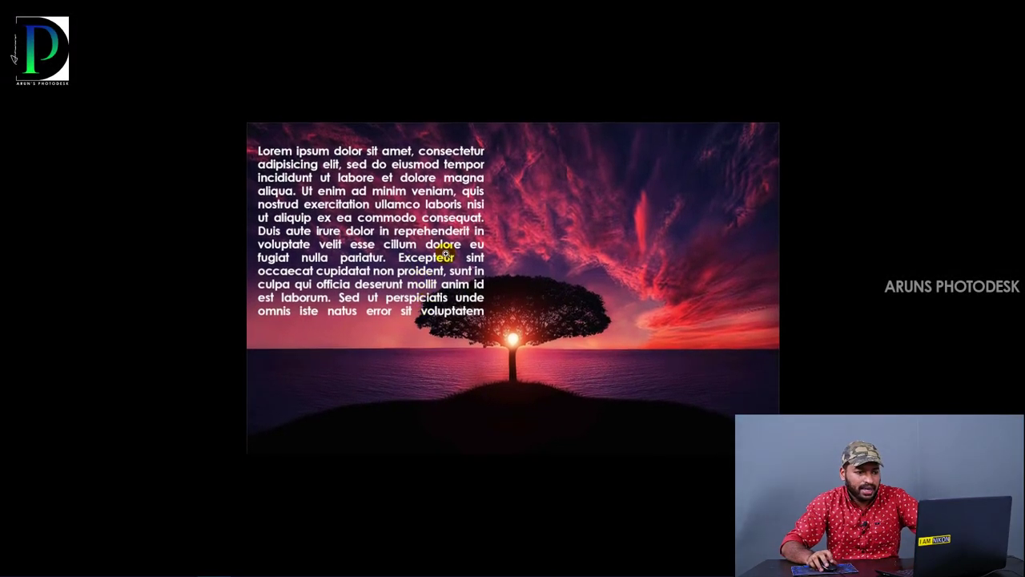
{"action": "scroll", "coordinate": [445, 255], "scroll_direction": "up", "scroll_amount": 2}
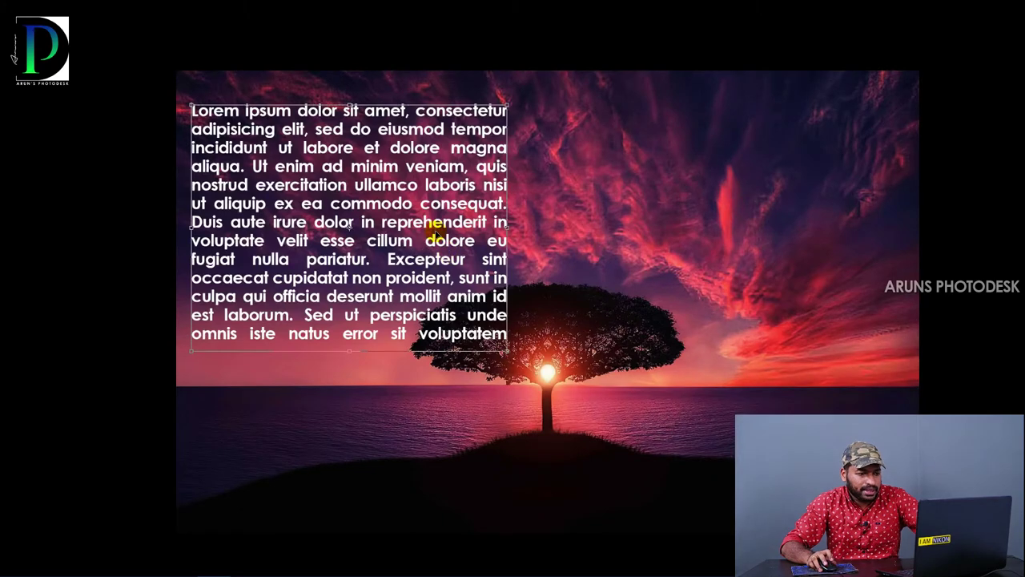
{"action": "key", "text": "ctrl+z"}
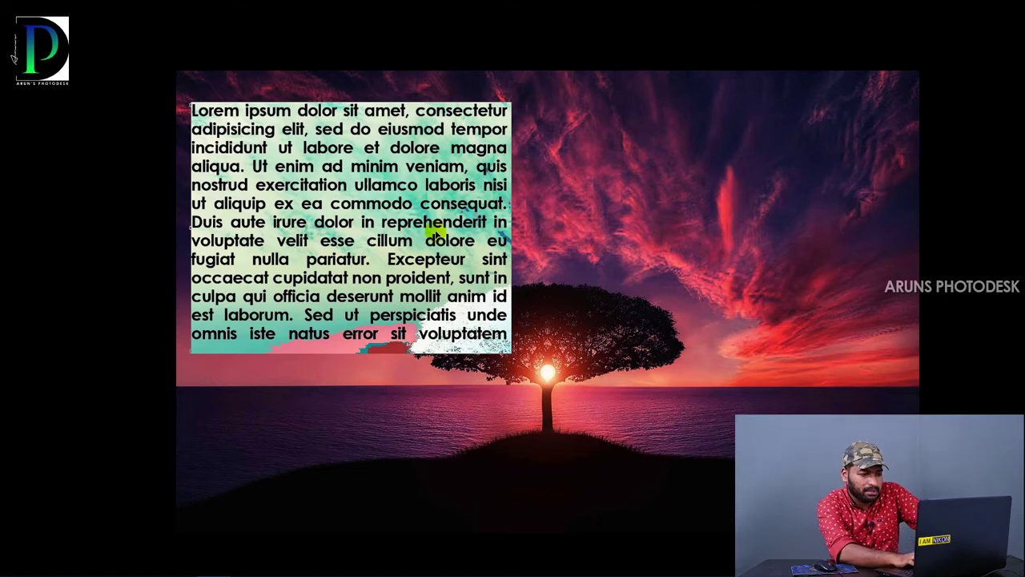
{"action": "key", "text": "alt+Left"}
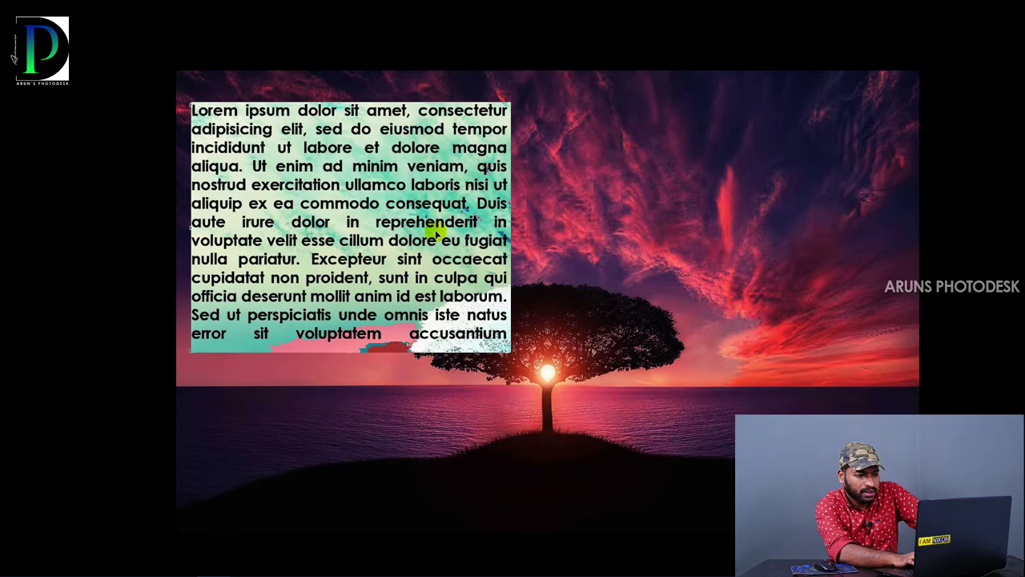
{"action": "key", "text": "alt+Left"}
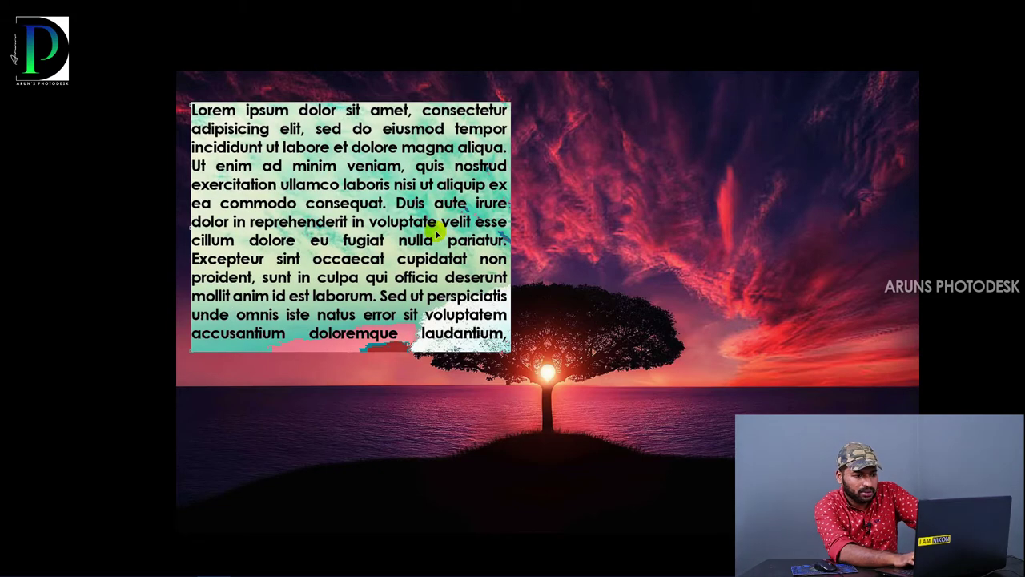
{"action": "key", "text": "alt+Left"}
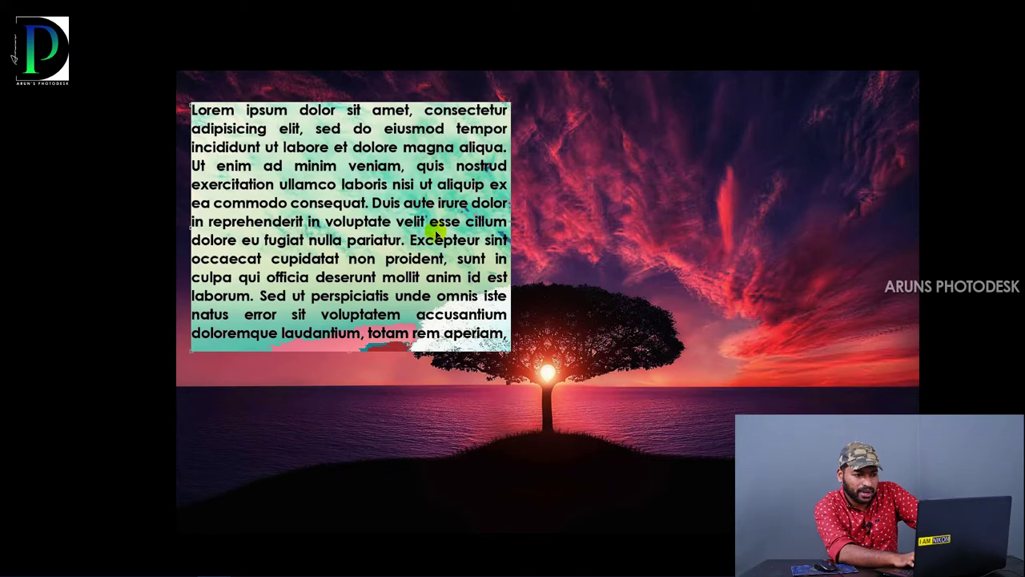
{"action": "key", "text": "alt+Left"}
{"action": "key", "text": "ctrl+Return"}
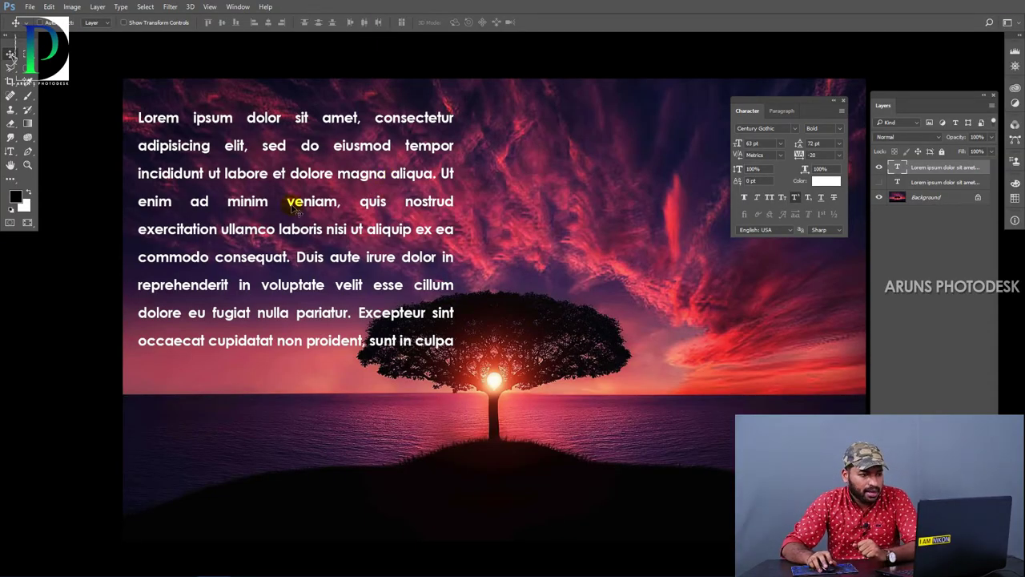
- With the Type tool, enter the lorem ipsum paragraph and select all its text
{"action": "key", "text": "t"}
{"action": "left_click", "coordinate": [264, 117]}
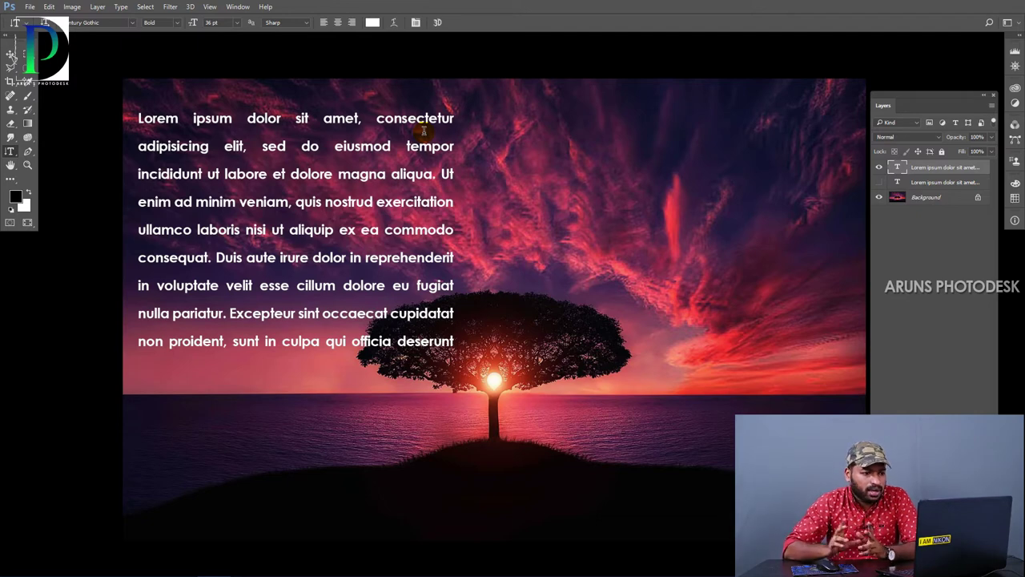
{"action": "left_click", "coordinate": [417, 120]}
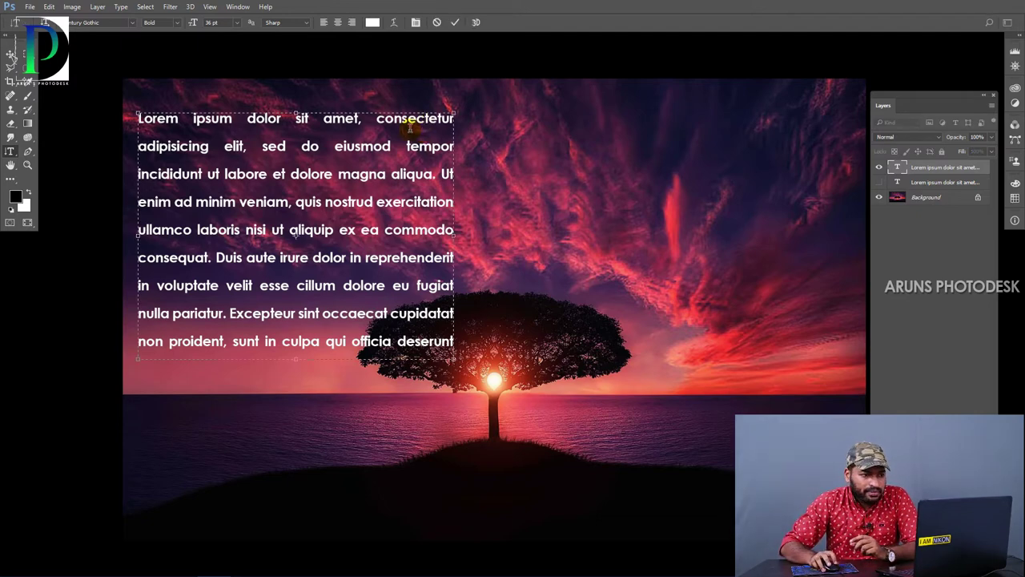
{"action": "key", "text": "ctrl+a"}
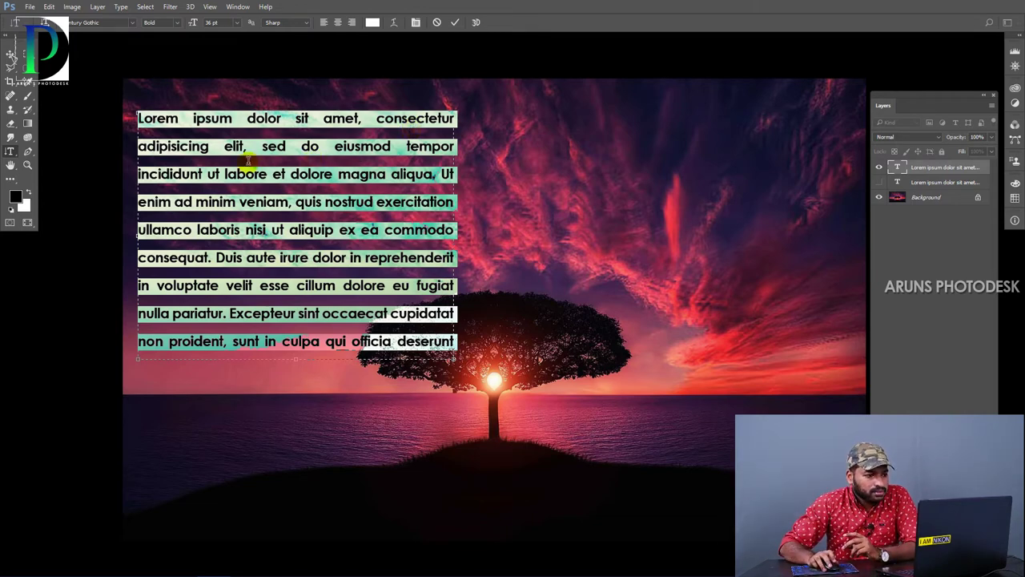
{"action": "left_click", "coordinate": [238, 7]}
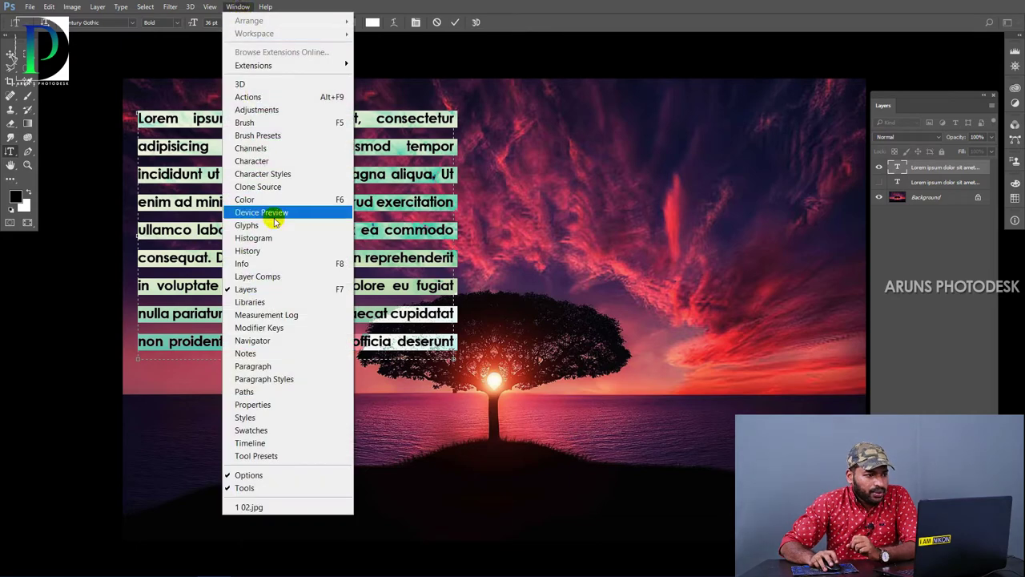
{"action": "left_click", "coordinate": [256, 161]}
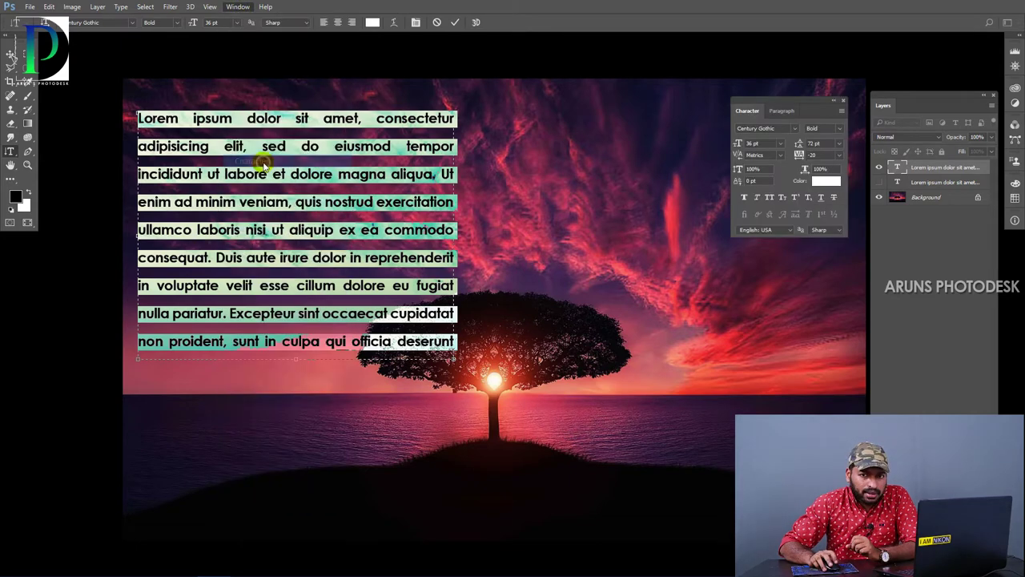
{"action": "left_click_drag", "start_coordinate": [769, 102], "coordinate": [747, 97]}
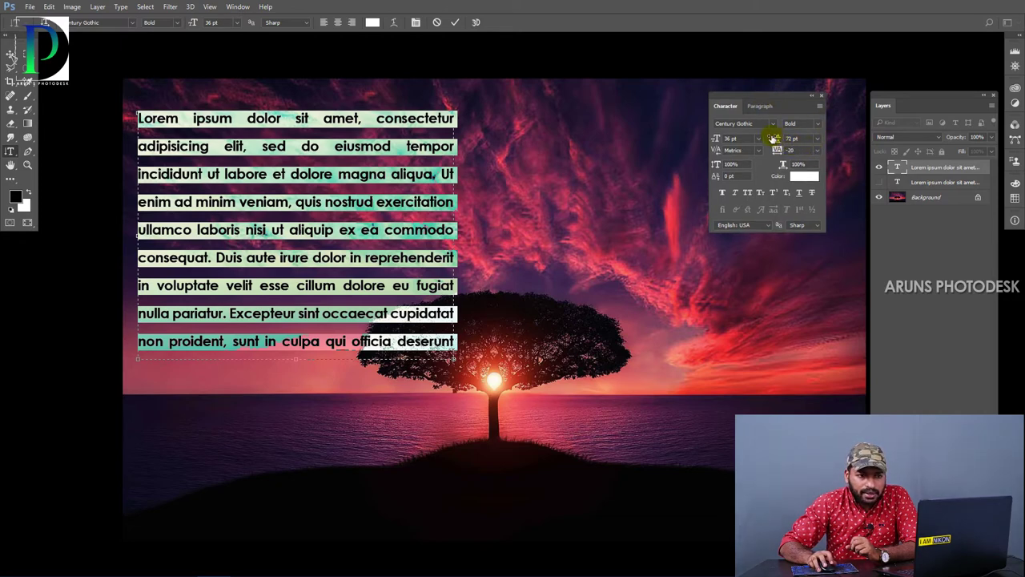
{"action": "left_click", "coordinate": [818, 140]}
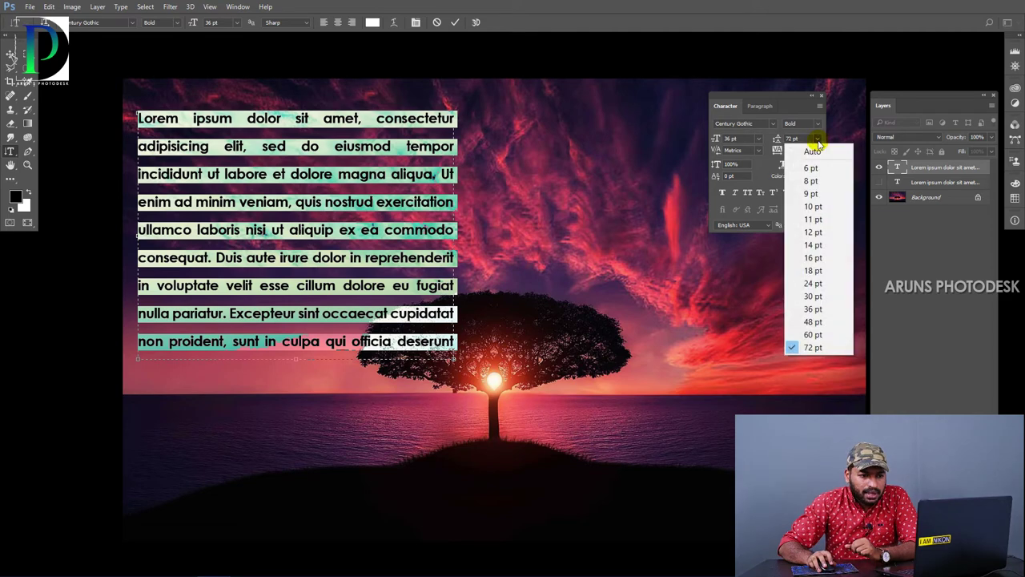
{"action": "left_click", "coordinate": [813, 322]}
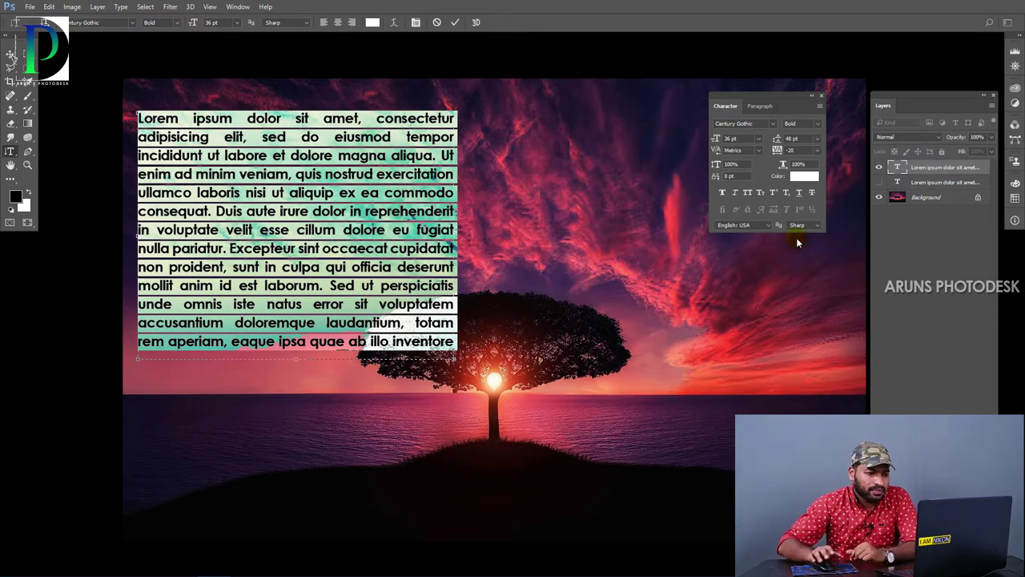
{"action": "left_click", "coordinate": [818, 140]}
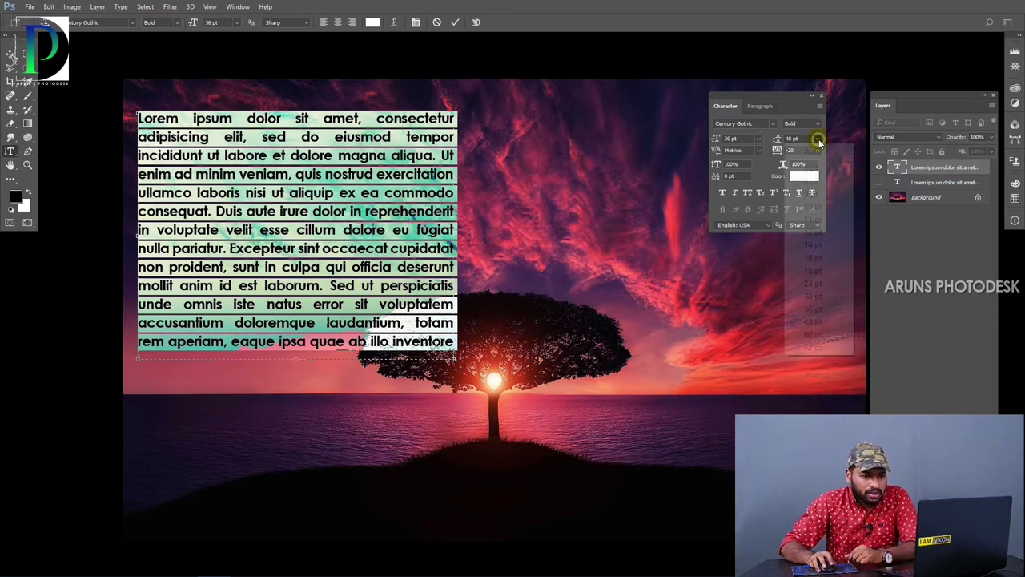
{"action": "left_click", "coordinate": [818, 310]}
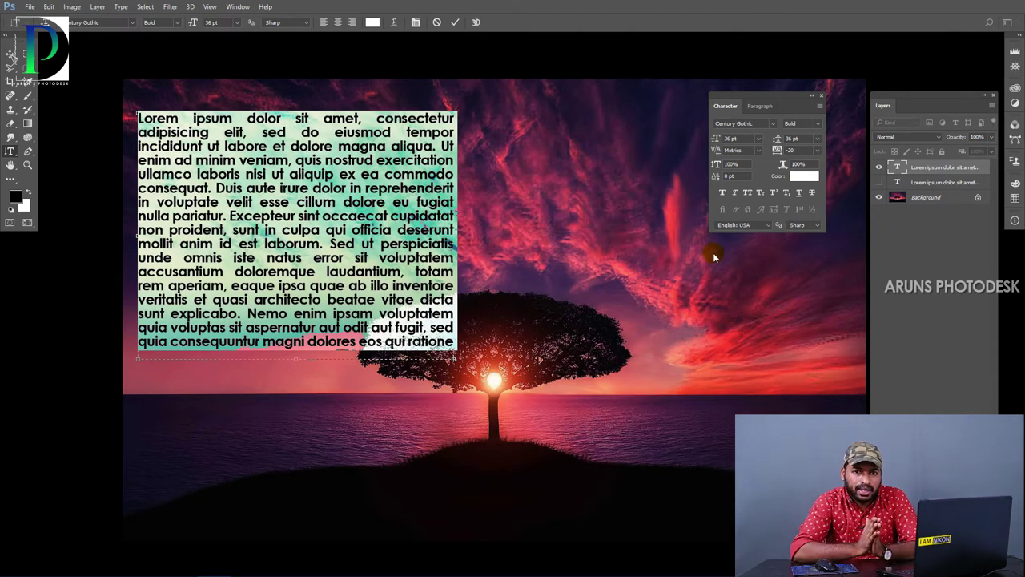
{"action": "left_click_drag", "start_coordinate": [455, 358], "coordinate": [454, 456]}
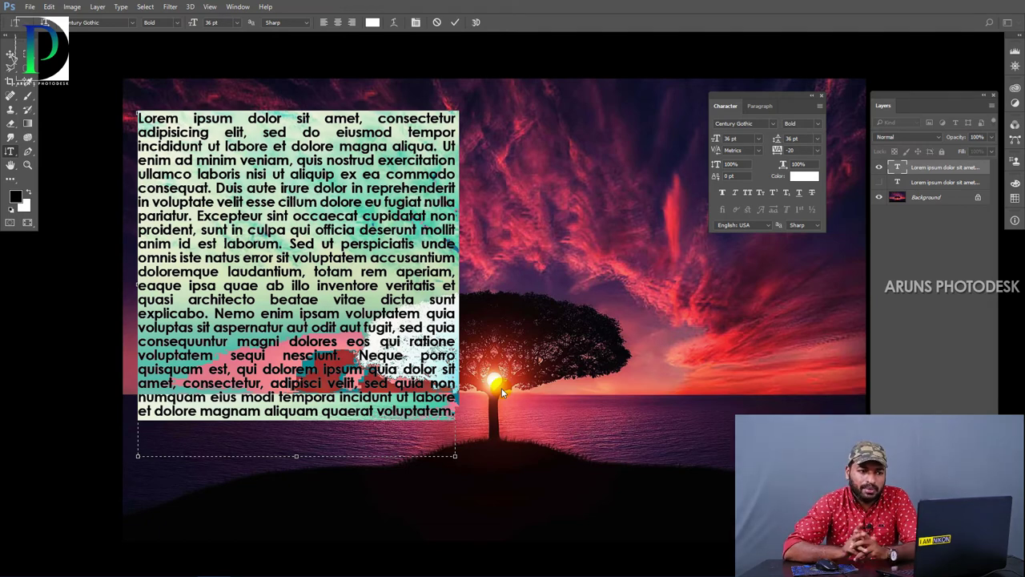
{"action": "left_click", "coordinate": [821, 95]}
{"action": "key", "text": "ctrl+Return"}
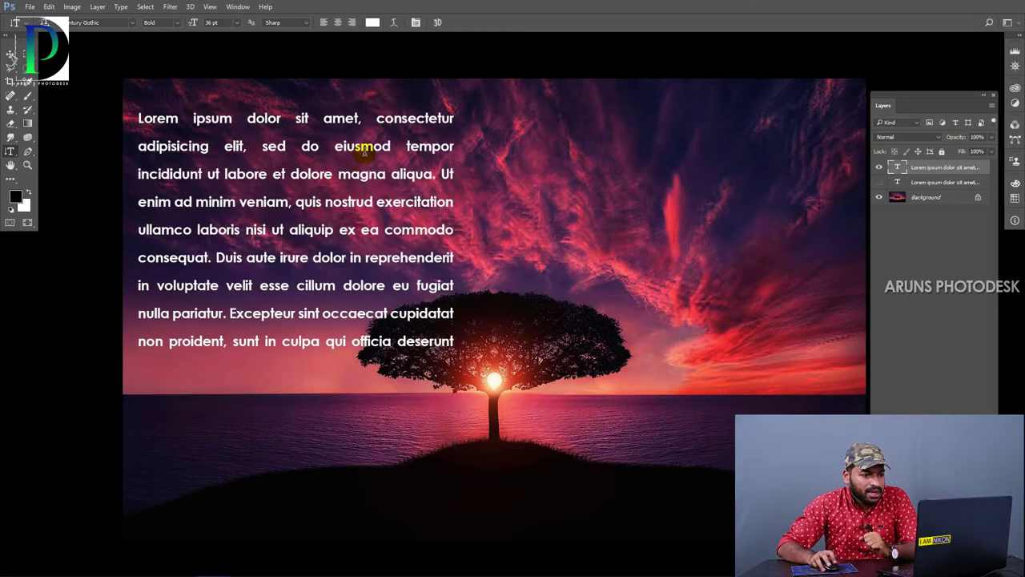
- Switch to full-screen view without panels and select all of the lorem ipsum paragraph's text
{"action": "key", "text": "f"}
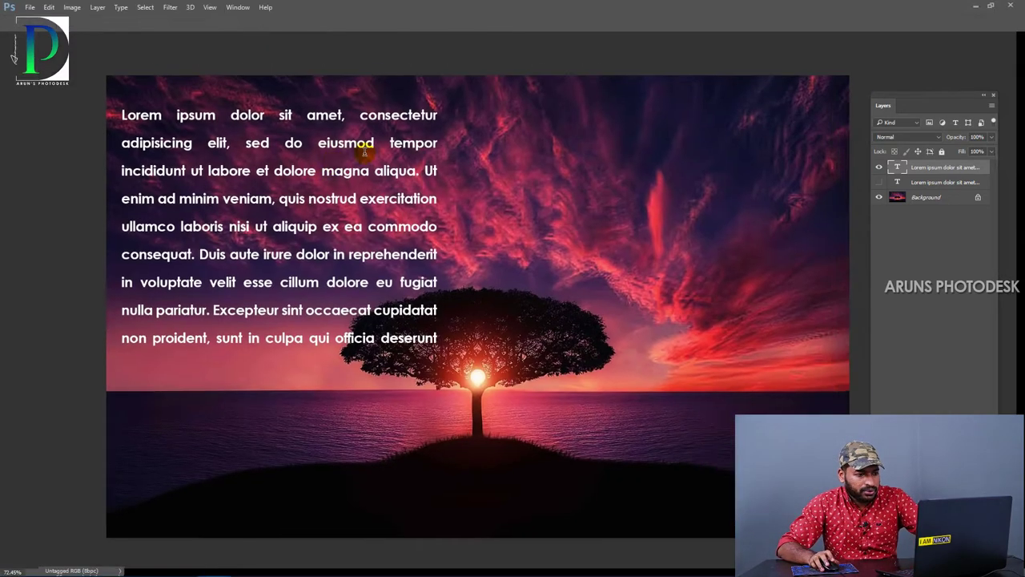
{"action": "key", "text": "Tab"}
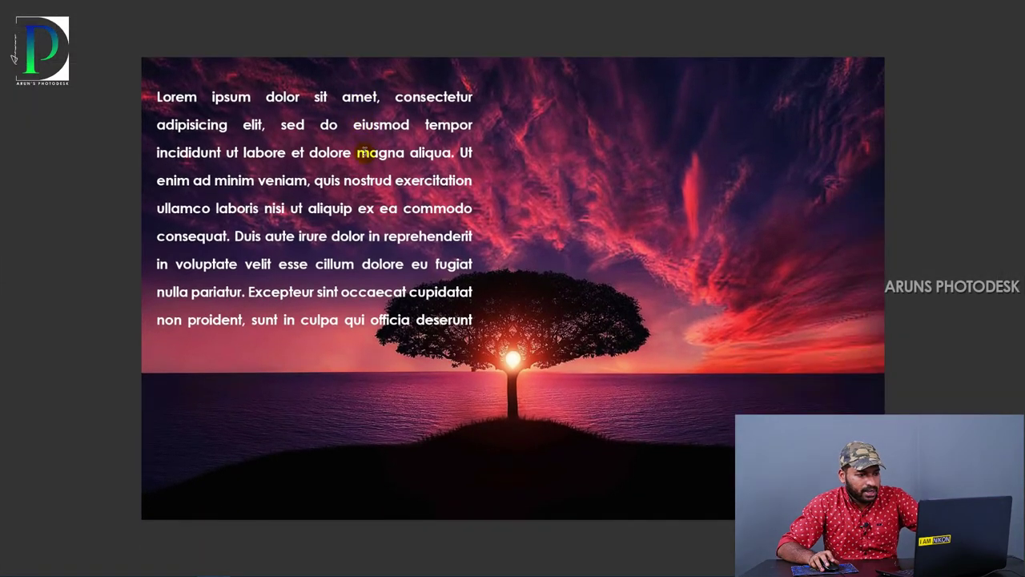
{"action": "left_click", "coordinate": [382, 153]}
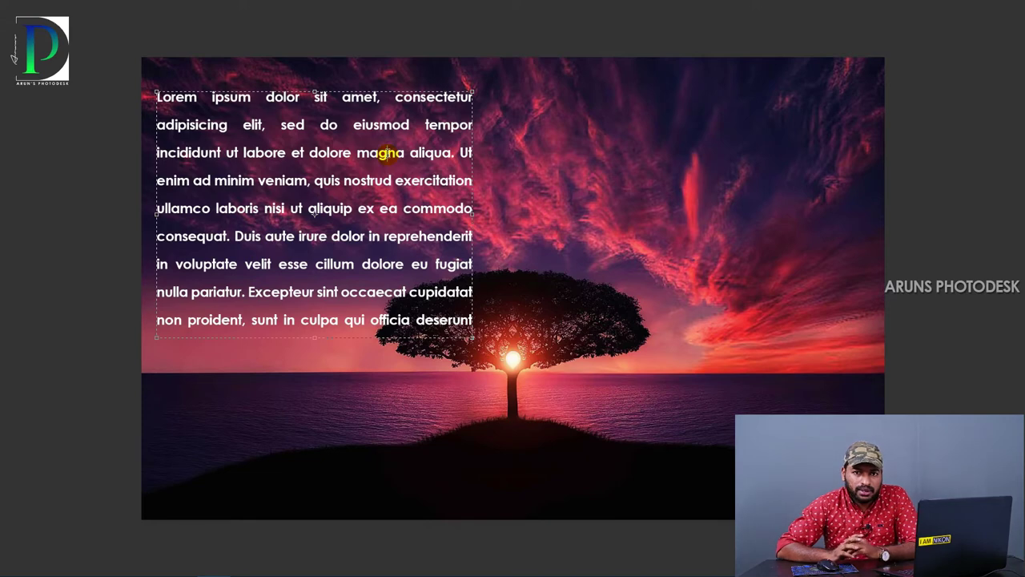
{"action": "key", "text": "ctrl+t"}
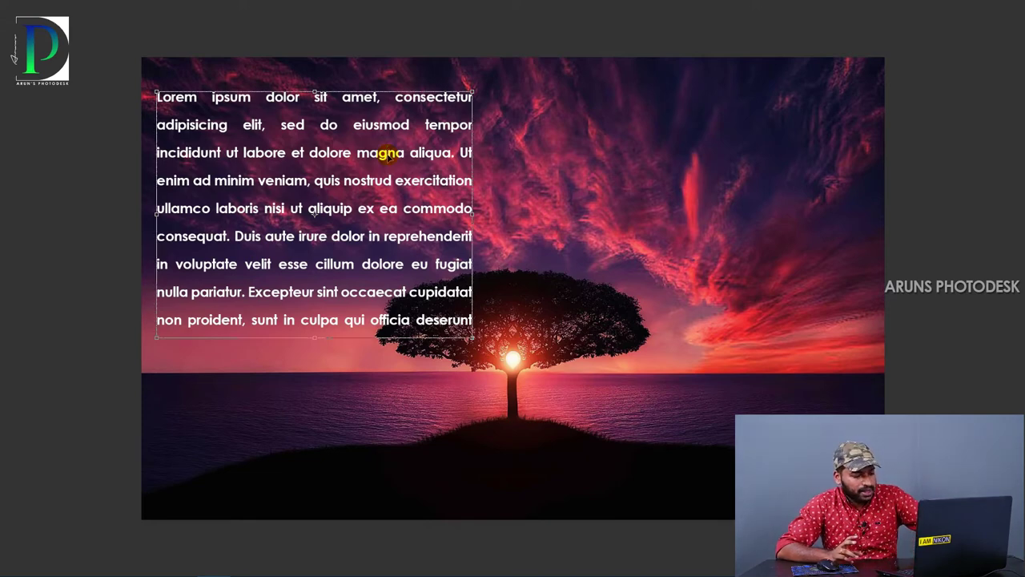
{"action": "key", "text": "ctrl+a"}
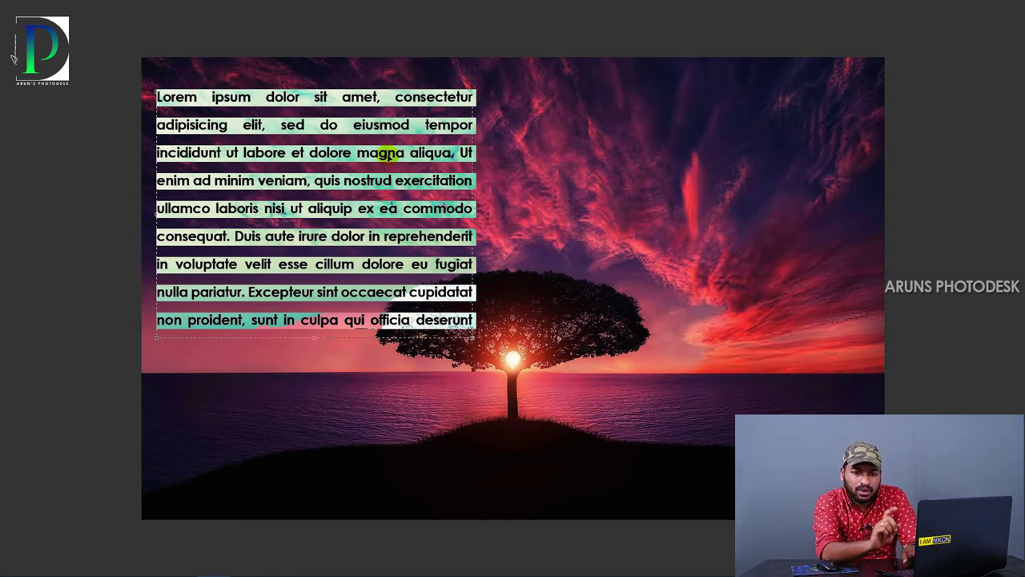
- Reduce the paragraph's leading by nine steps so more lines fit, then commit
{"action": "key", "text": "alt+Down"}
{"action": "key", "text": "alt+Down"}
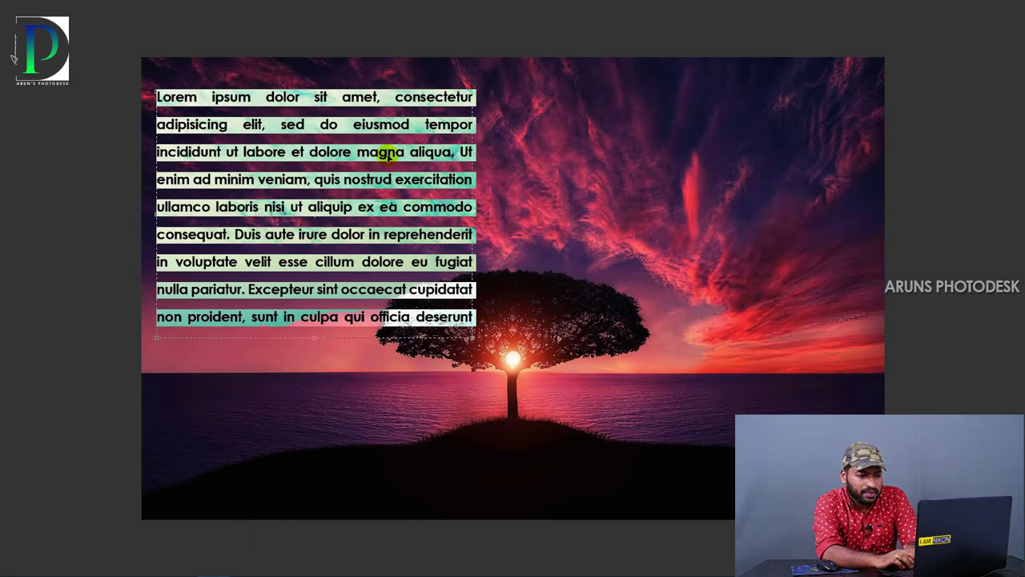
{"action": "key", "text": "alt+Down"}
{"action": "key", "text": "alt+Down"}
{"action": "key", "text": "alt+Down"}
{"action": "key", "text": "alt+Down"}
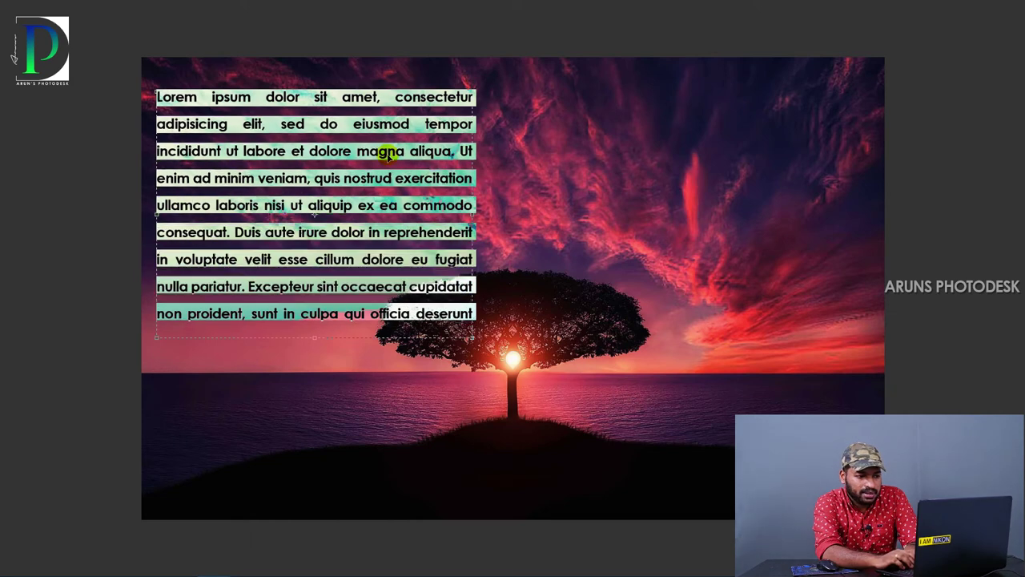
{"action": "key", "text": "alt+Down"}
{"action": "key", "text": "alt+Down"}
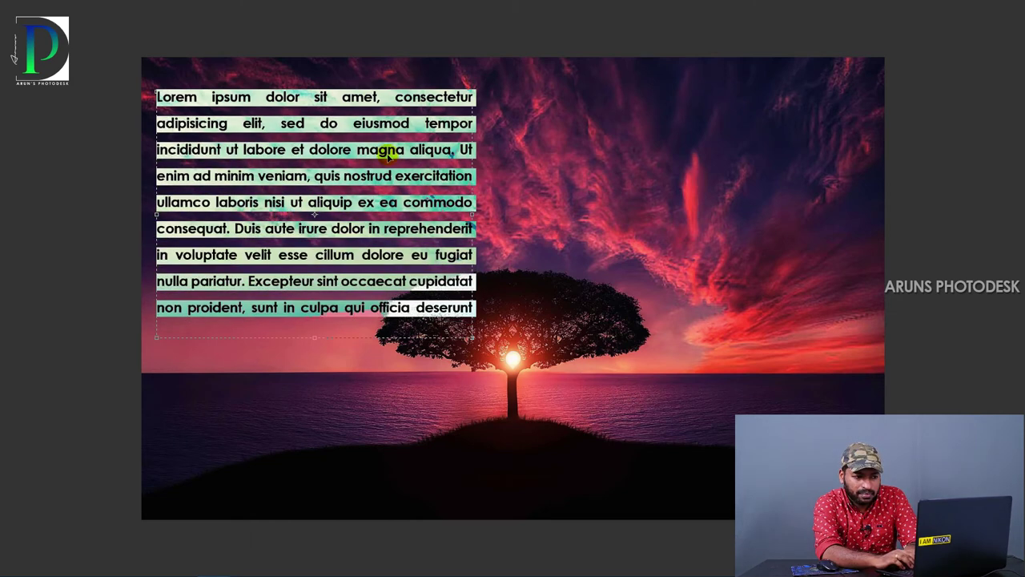
{"action": "key", "text": "alt+Down"}
{"action": "key", "text": "alt+Down"}
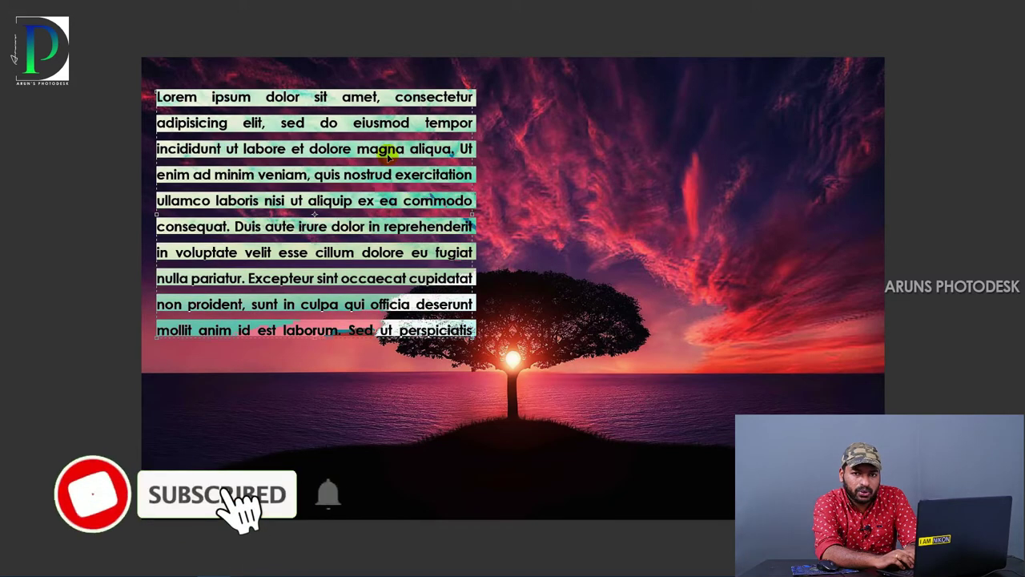
{"action": "key", "text": "alt+Down"}
{"action": "key", "text": "alt+Down"}
{"action": "key", "text": "alt+Down"}
{"action": "key", "text": "alt+Down"}
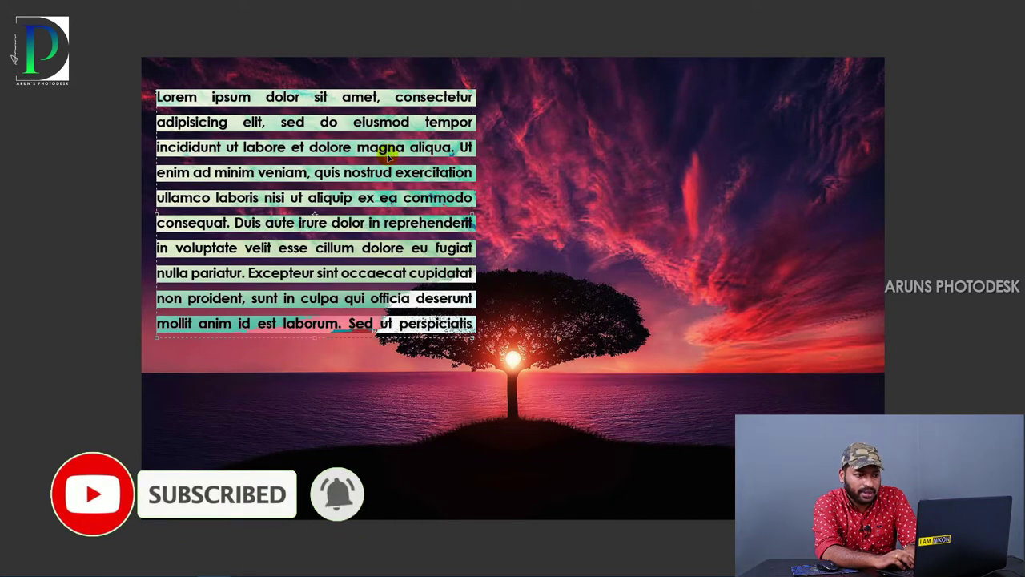
{"action": "key", "text": "alt+Down"}
{"action": "key", "text": "alt+Down"}
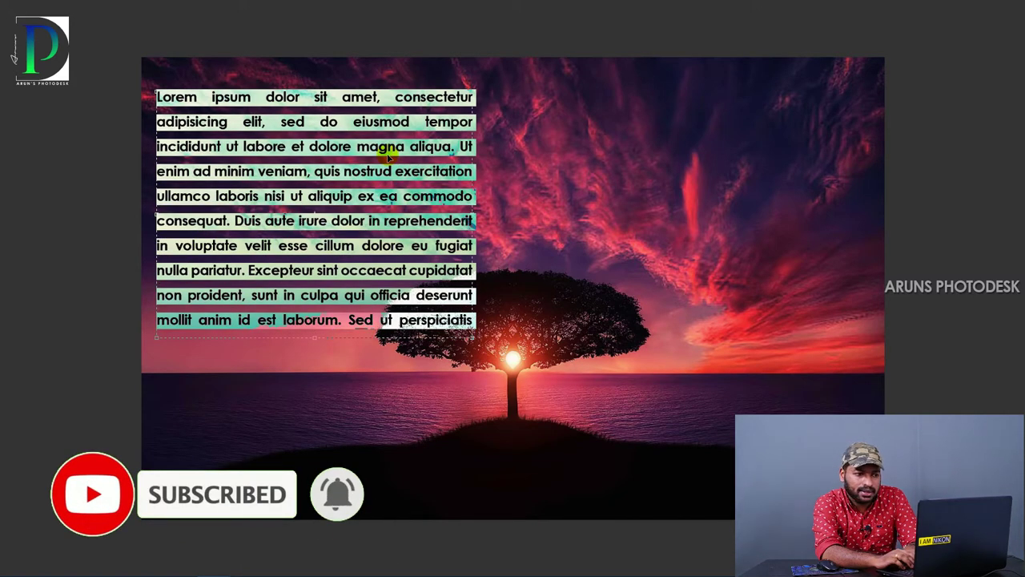
{"action": "key", "text": "alt+Down"}
{"action": "key", "text": "alt+Down"}
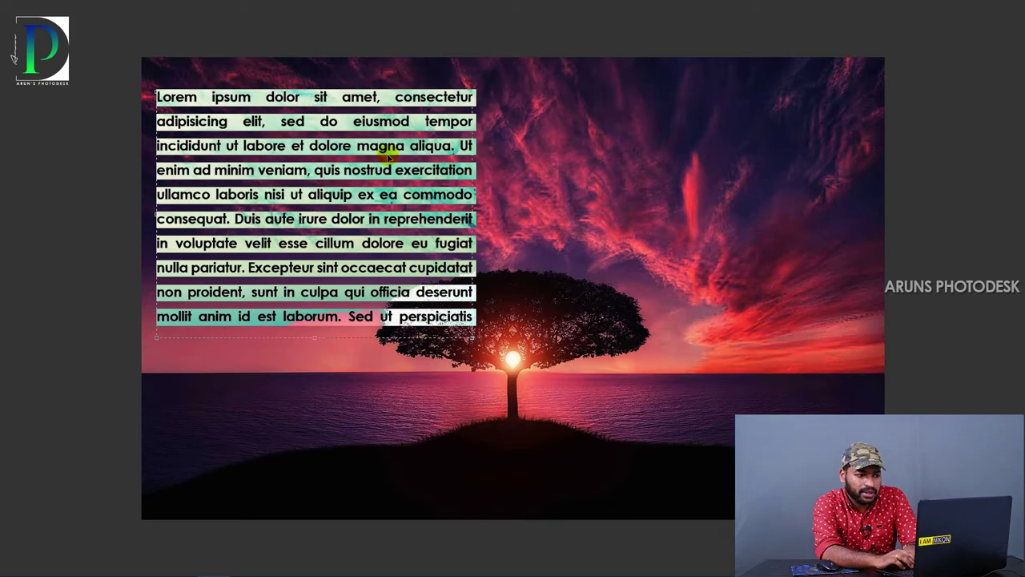
{"action": "key", "text": "alt+Down"}
{"action": "key", "text": "alt+Down"}
{"action": "key", "text": "alt+Down"}
{"action": "key", "text": "alt+Down"}
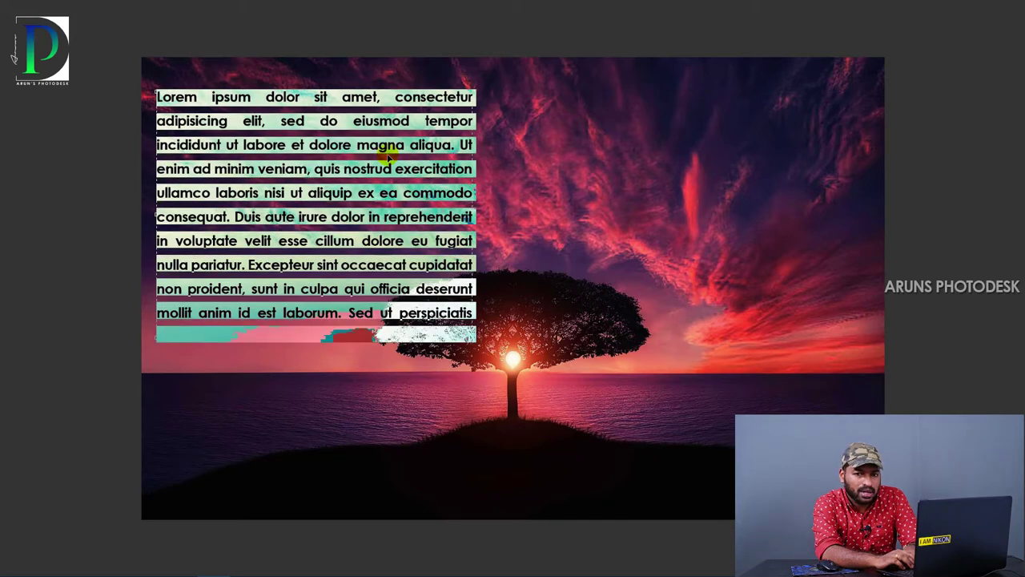
{"action": "key", "text": "alt+Down"}
{"action": "key", "text": "alt+Down"}
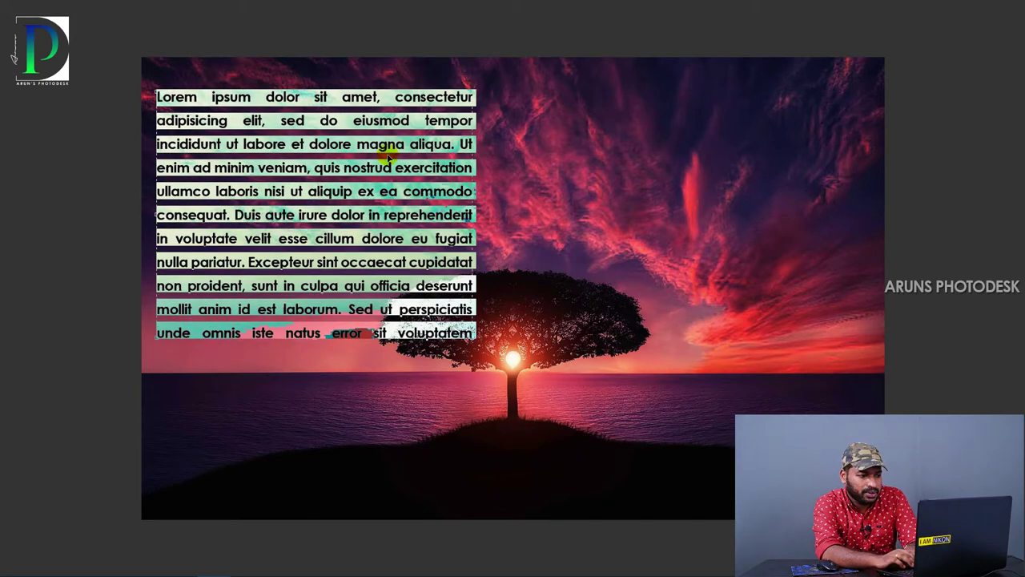
{"action": "key", "text": "ctrl+Return"}
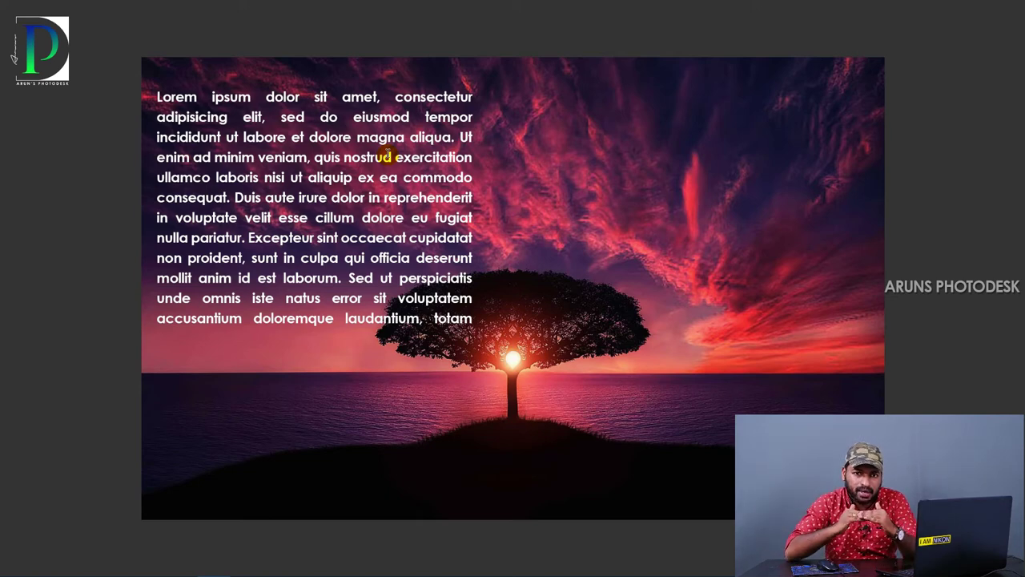
- Reduce the leading two more steps so it ends at 'voluptatem', commit, and show the Layers panel
{"action": "left_click", "coordinate": [388, 155]}
{"action": "double_click", "coordinate": [388, 156]}
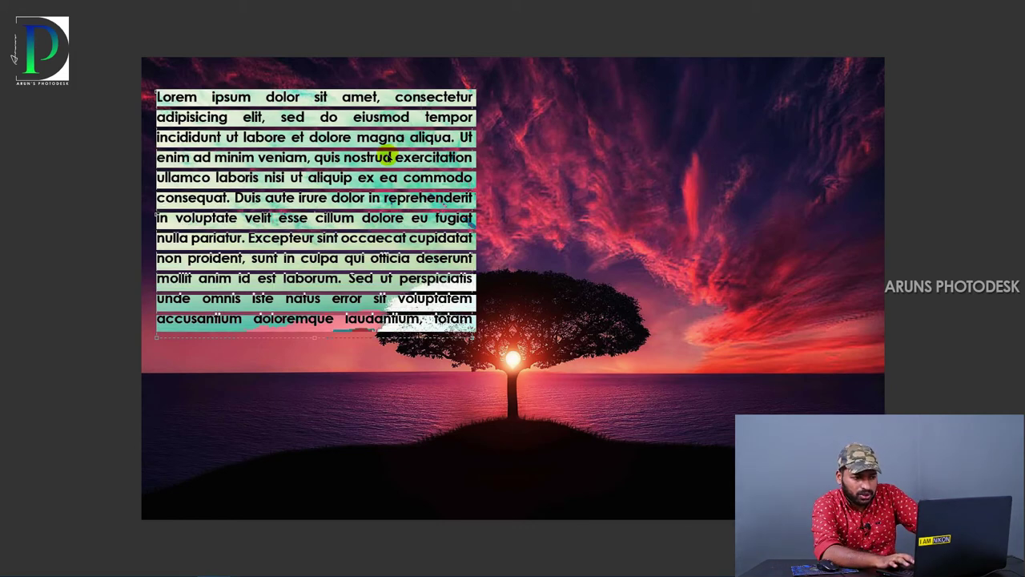
{"action": "key", "text": "alt+Down"}
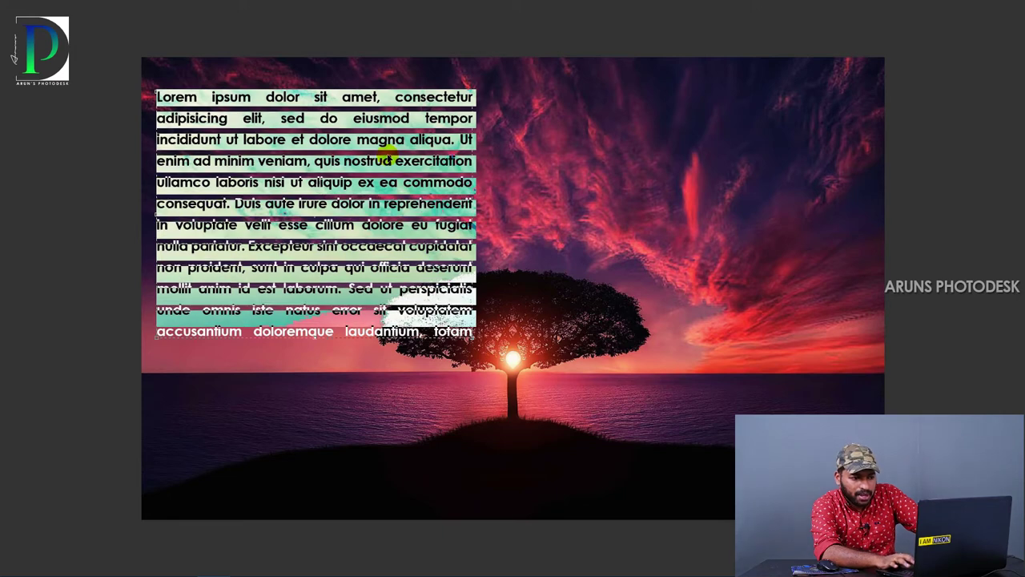
{"action": "key", "text": "alt+Down"}
{"action": "key", "text": "ctrl+Return"}
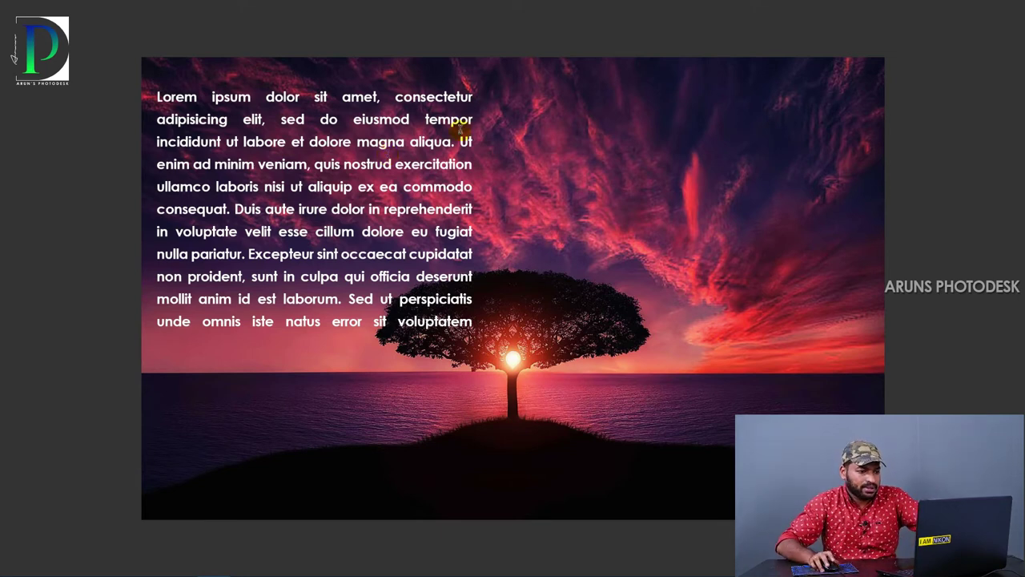
{"action": "key", "text": "F7"}
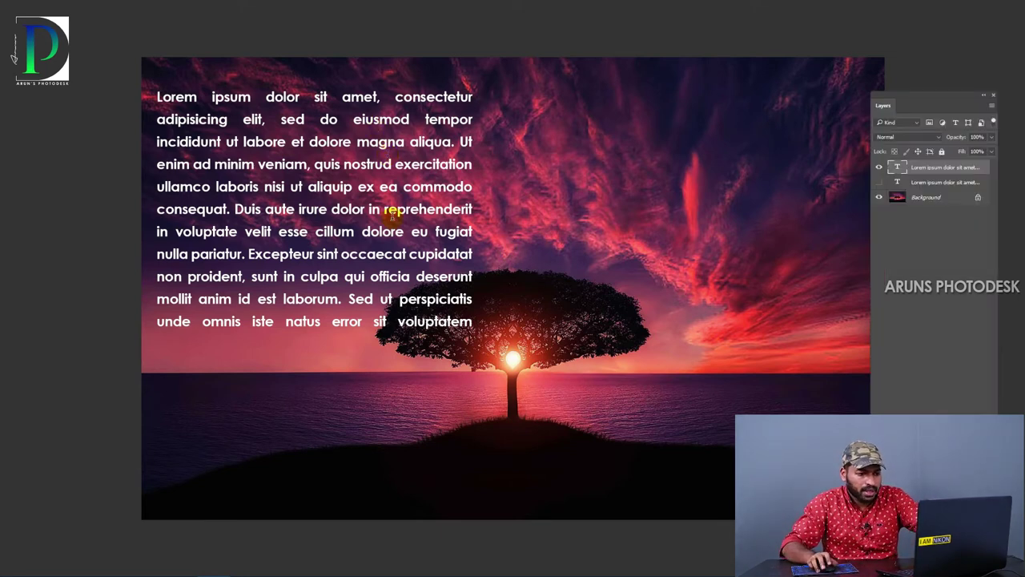
- Hide the paragraph layer and add the 'Aruns photodesk' title on the sky, shifted slightly right
{"action": "left_click", "coordinate": [879, 167]}
{"action": "key", "text": "f"}
{"action": "left_click", "coordinate": [421, 208]}
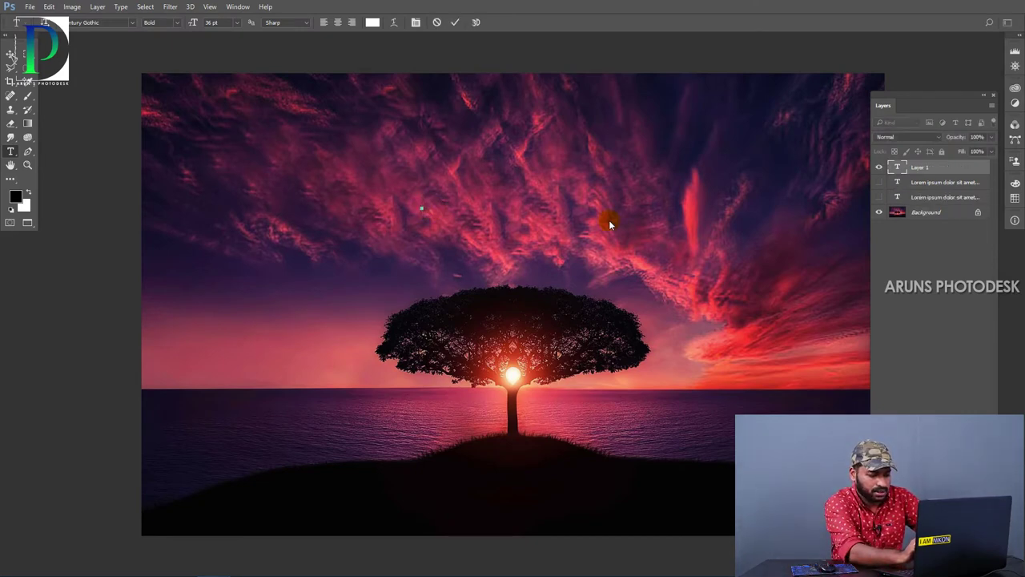
{"action": "type", "text": "Aruns p"}
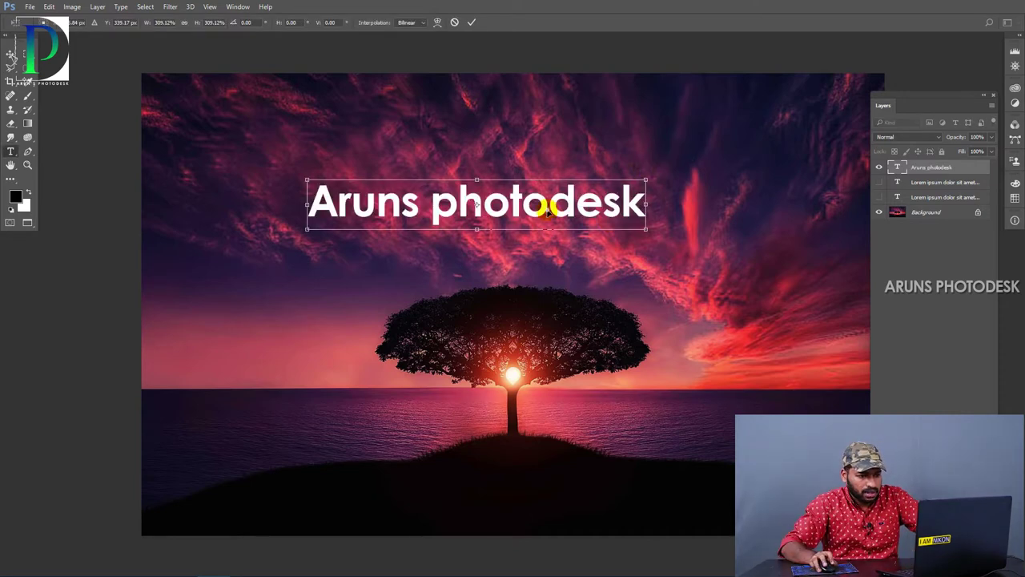
{"action": "key", "text": "ctrl+Return"}
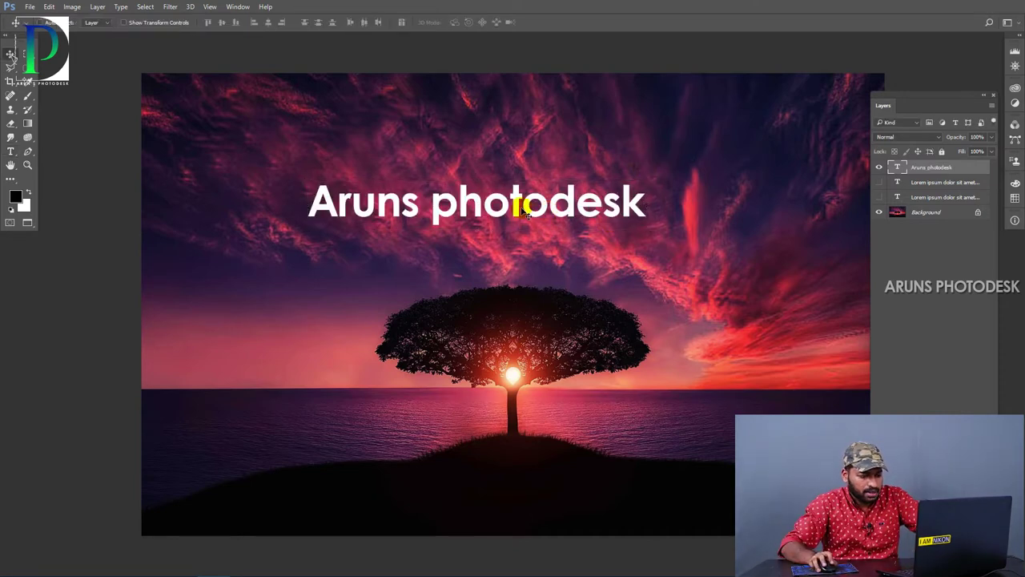
{"action": "left_click_drag", "start_coordinate": [527, 204], "coordinate": [555, 203]}
- Add a small 'photography' text line and move it just beneath the title, keeping its size
{"action": "left_click", "coordinate": [484, 262]}
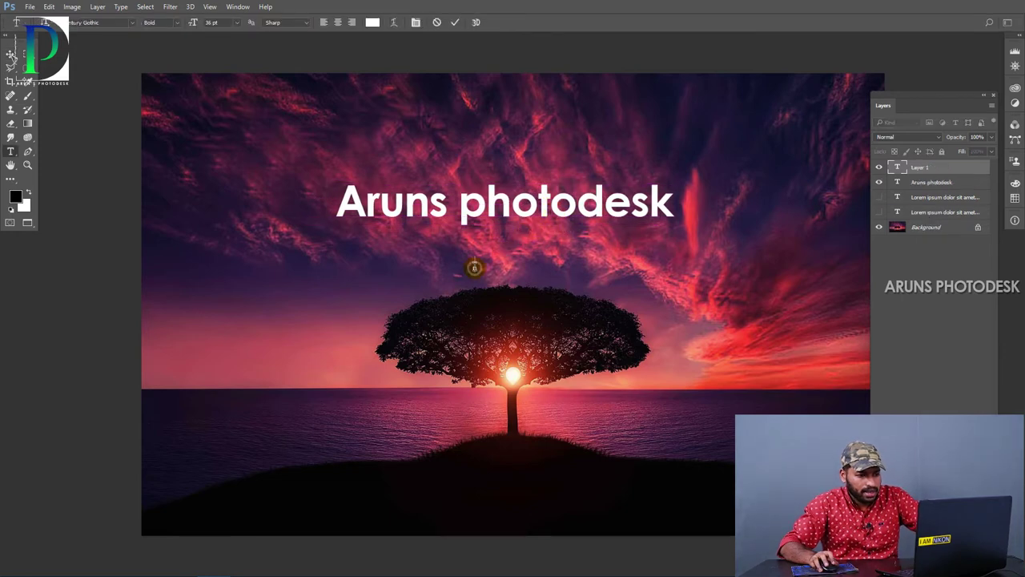
{"action": "type", "text": "photo"}
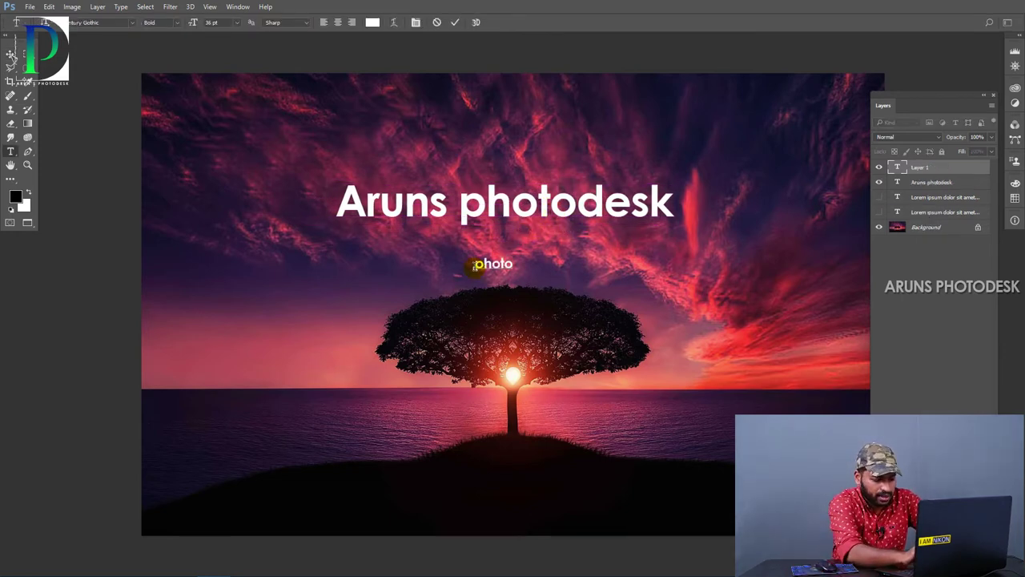
{"action": "type", "text": "graphy"}
{"action": "key", "text": "ctrl+Return"}
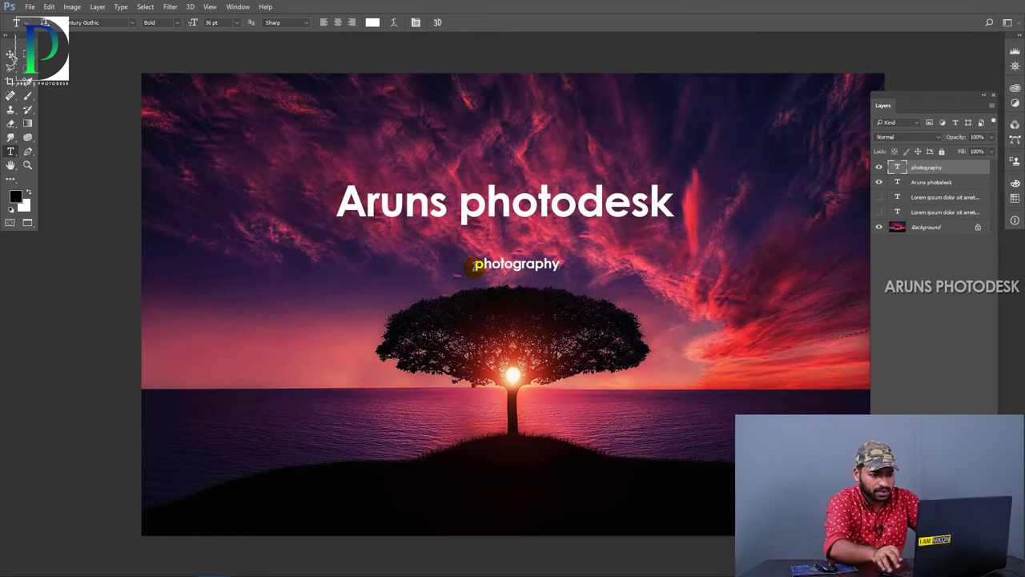
{"action": "key", "text": "v"}
{"action": "left_click_drag", "start_coordinate": [512, 268], "coordinate": [372, 237]}
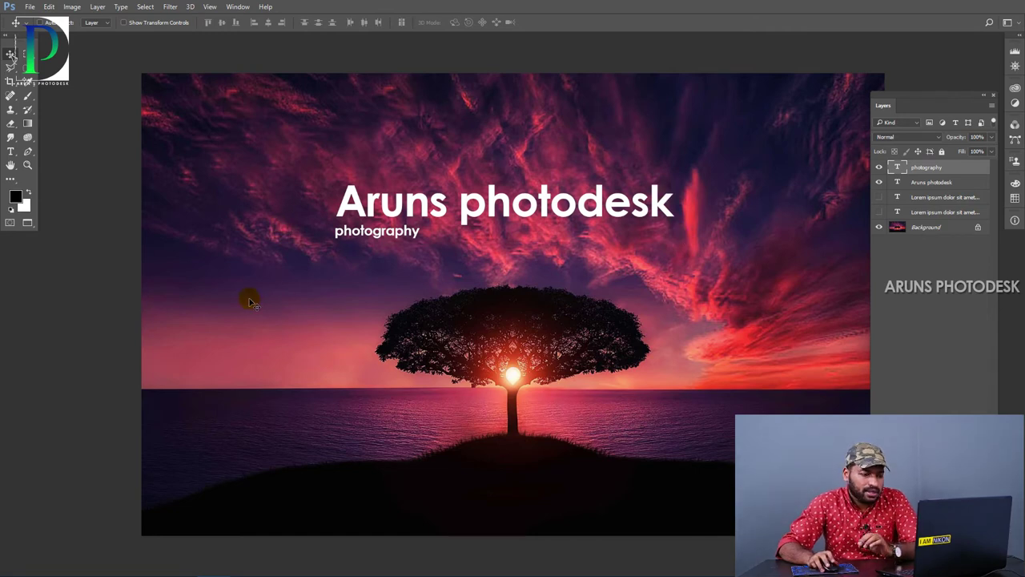
{"action": "key", "text": "ctrl+t"}
{"action": "left_click_drag", "start_coordinate": [420, 238], "coordinate": [674, 254]}
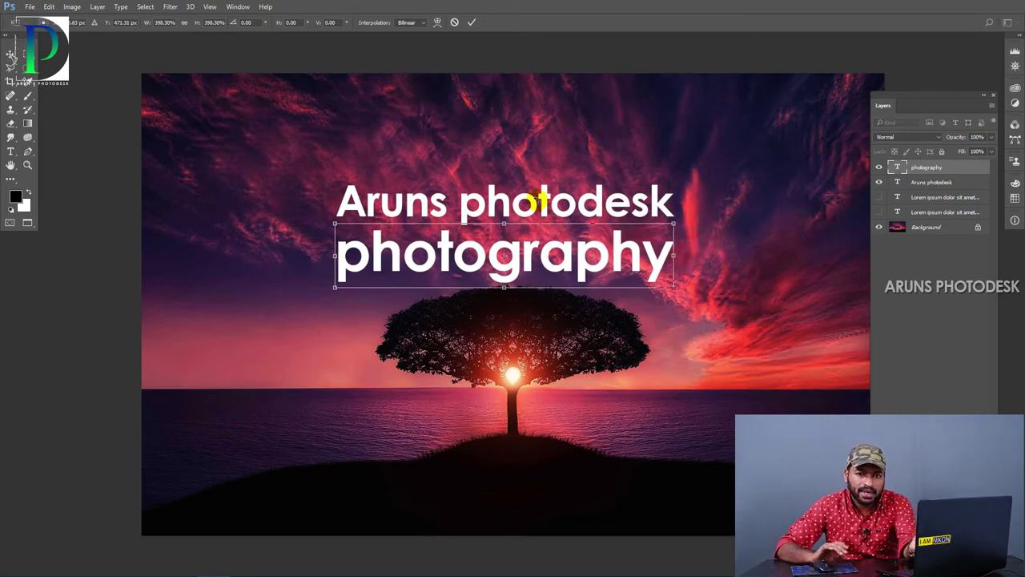
{"action": "key", "text": "Escape"}
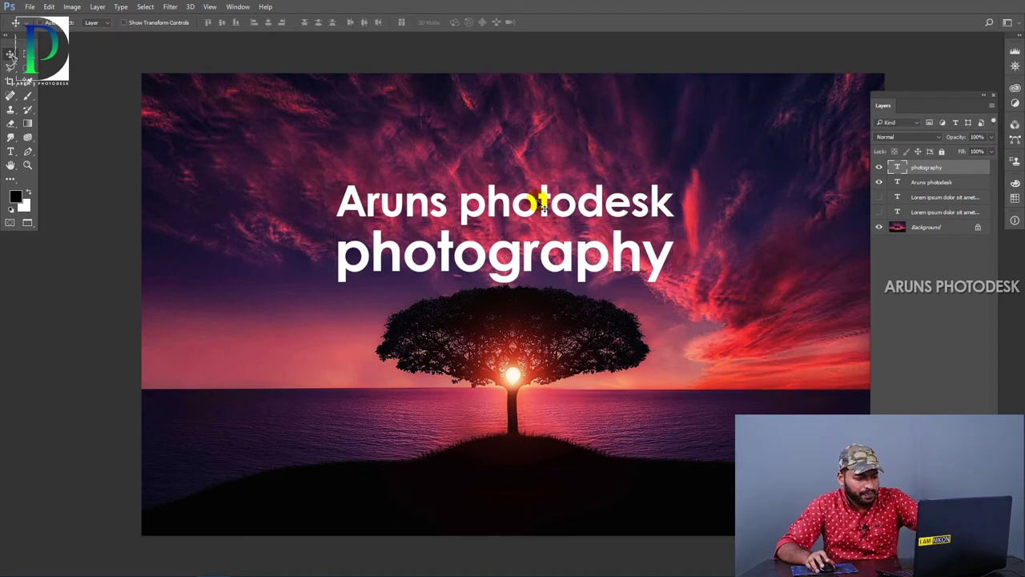
{"action": "double_click", "coordinate": [422, 244]}
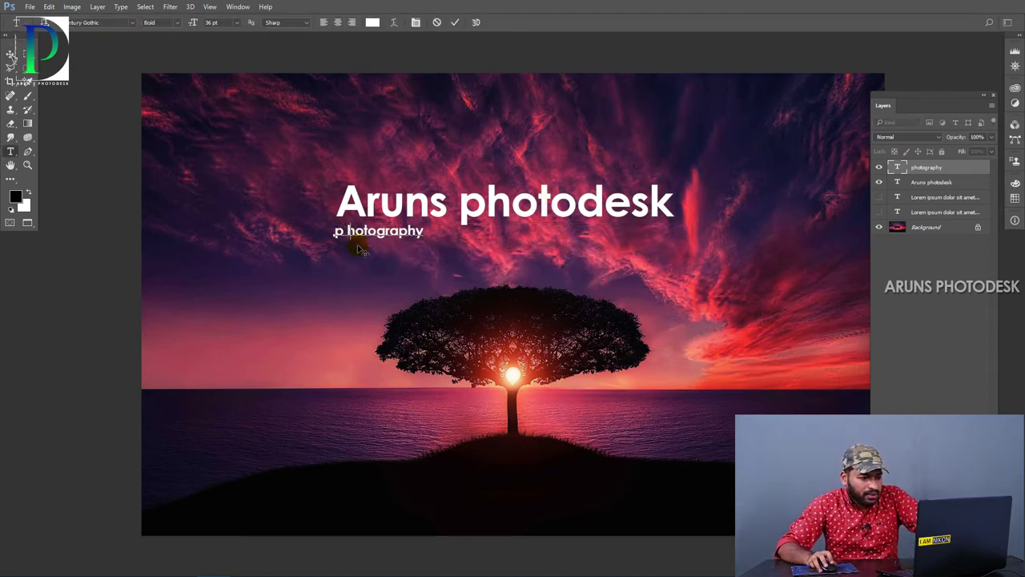
- Insert spaces between the letters of 'photography', commit, and position it under the title
{"action": "left_click", "coordinate": [370, 233]}
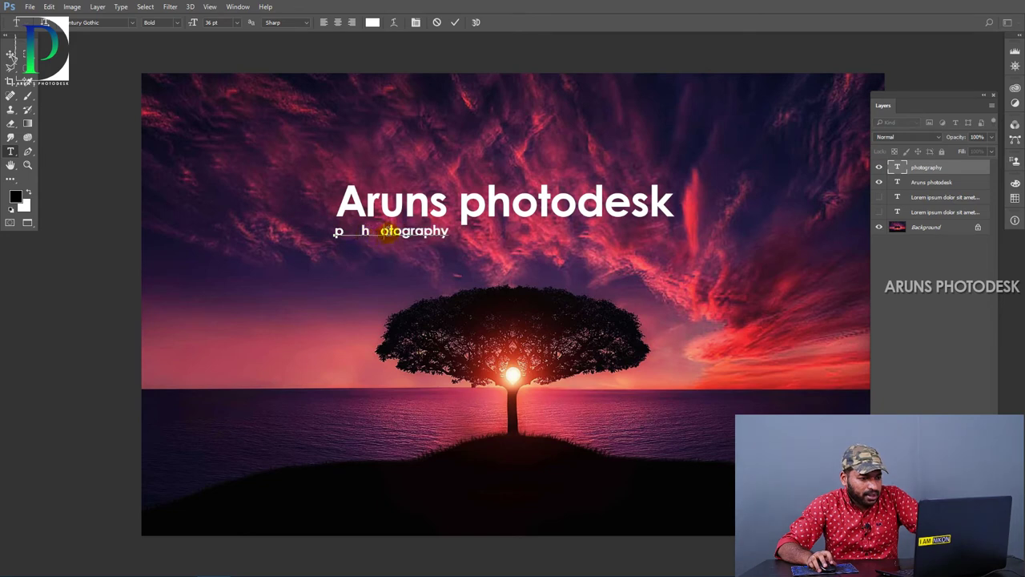
{"action": "left_click", "coordinate": [404, 232]}
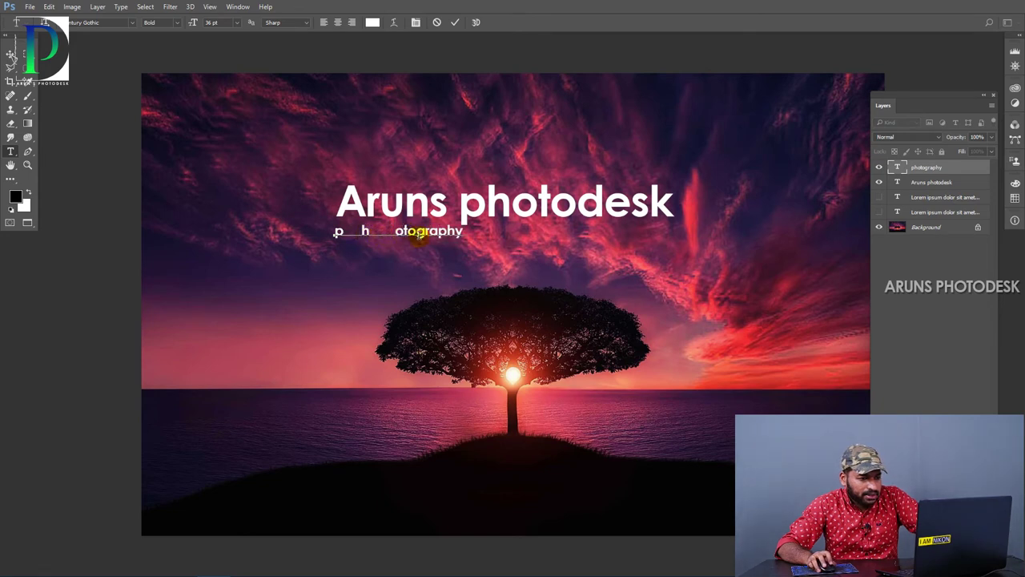
{"action": "left_click", "coordinate": [429, 233]}
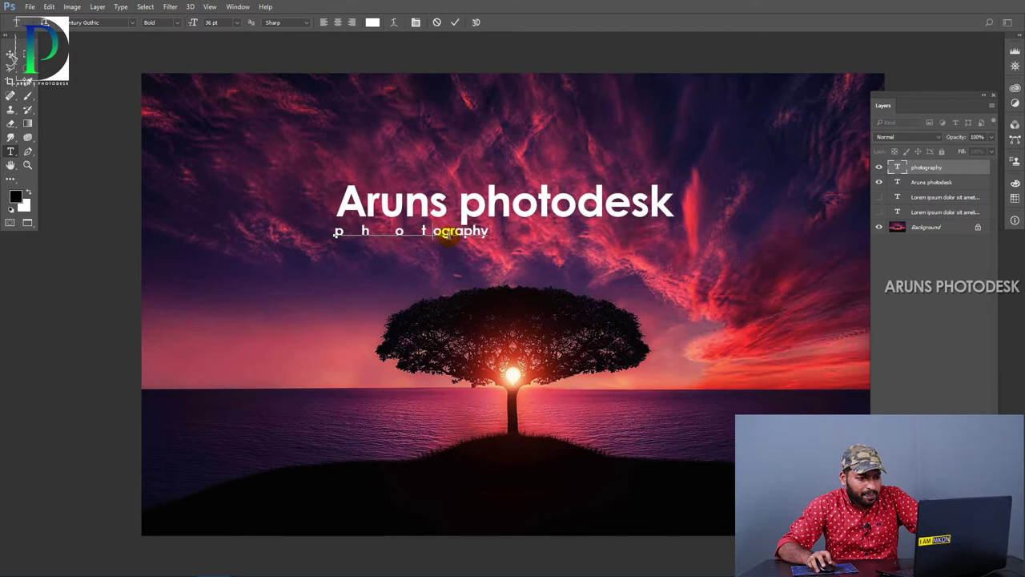
{"action": "left_click", "coordinate": [457, 232]}
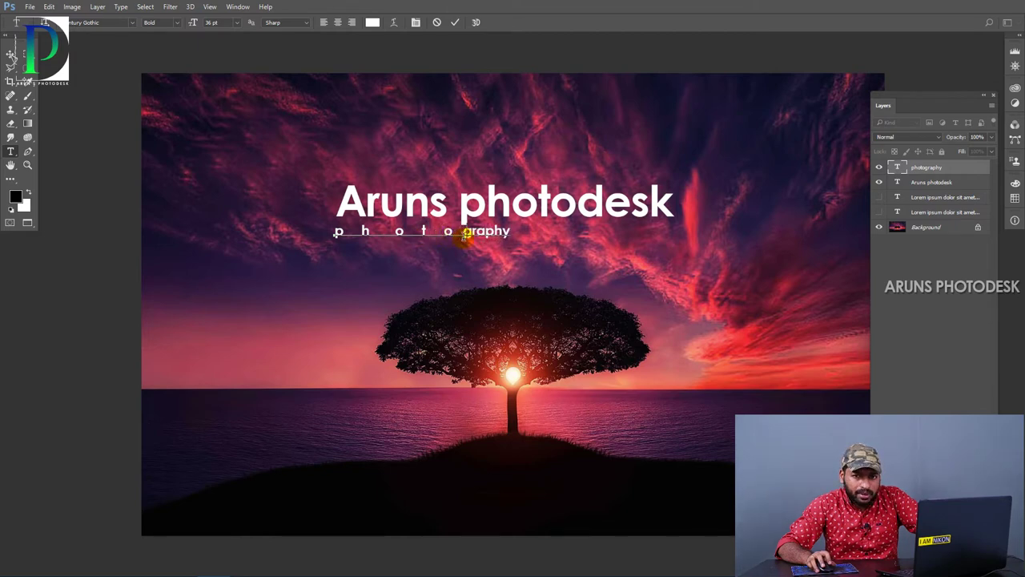
{"action": "key", "text": "Right"}
{"action": "key", "text": "Right"}
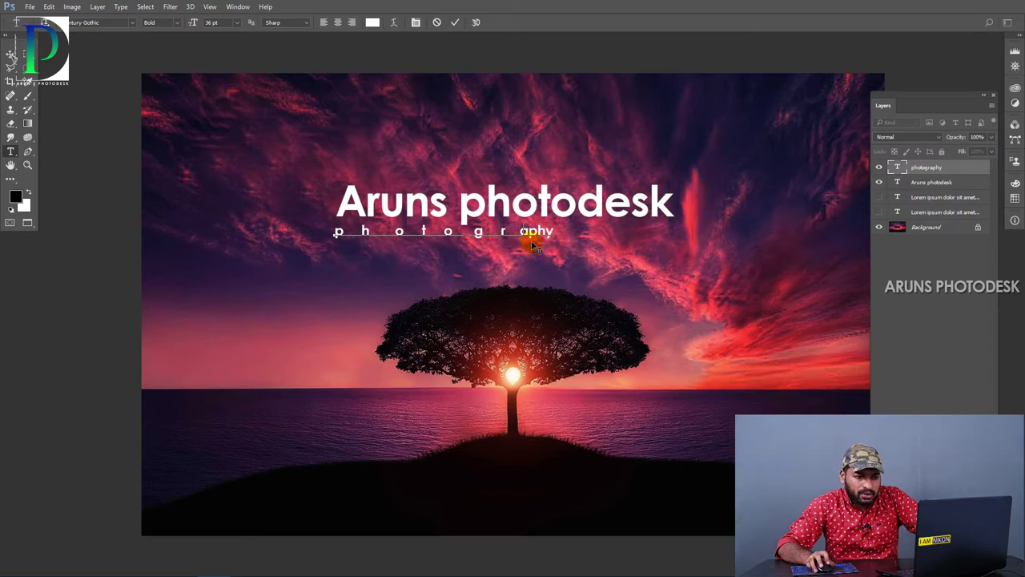
{"action": "key", "text": "Right"}
{"action": "key", "text": "Right"}
{"action": "key", "text": "Right"}
{"action": "key", "text": "Right"}
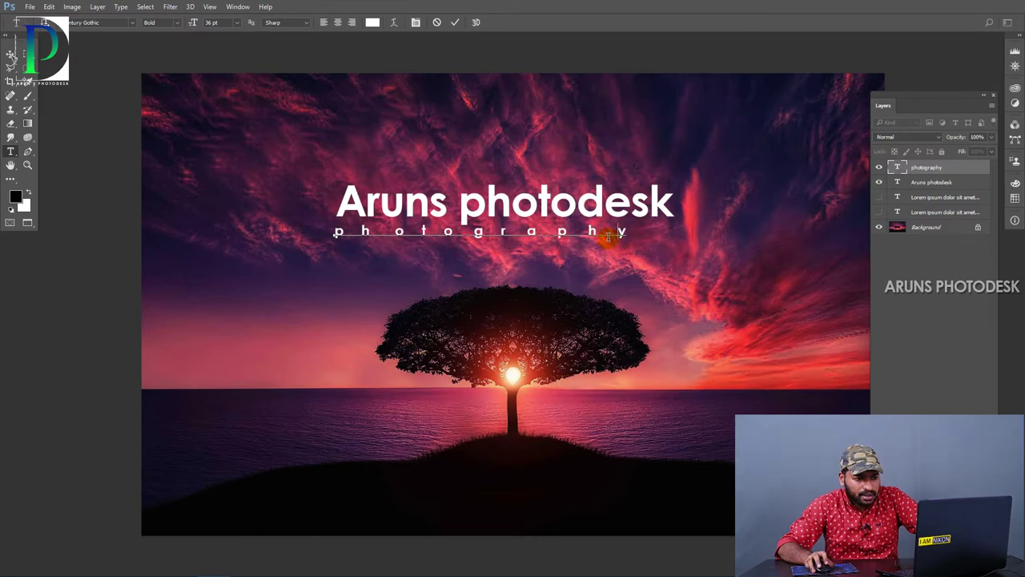
{"action": "key", "text": "ctrl+Return"}
{"action": "key", "text": "v"}
{"action": "mouse_move", "coordinate": [551, 239]}
{"action": "left_mouse_down"}
{"action": "mouse_move", "coordinate": [583, 233]}
{"action": "mouse_move", "coordinate": [571, 240]}
{"action": "left_mouse_up"}
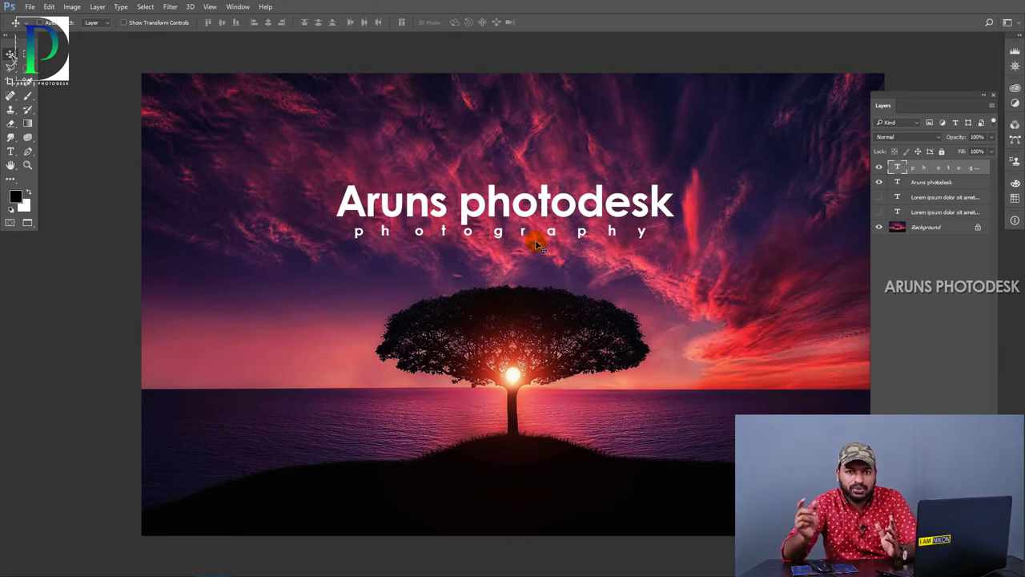
{"action": "key", "text": "shift+Left"}
{"action": "key", "text": "shift+Left"}
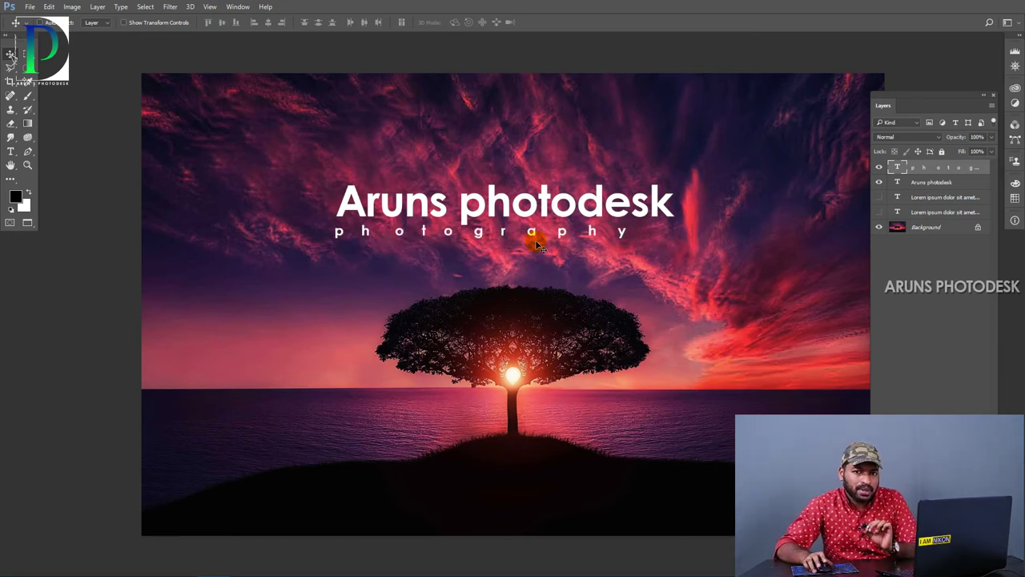
- Undo back to the compact, unspaced 'photography' subtitle
{"action": "key", "text": "ctrl+z"}
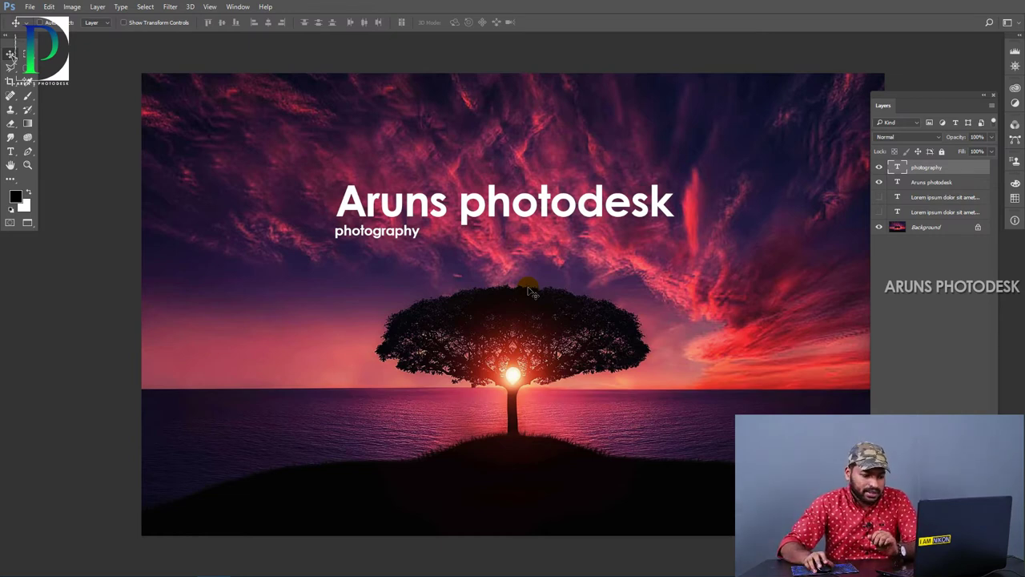
{"action": "key", "text": "t"}
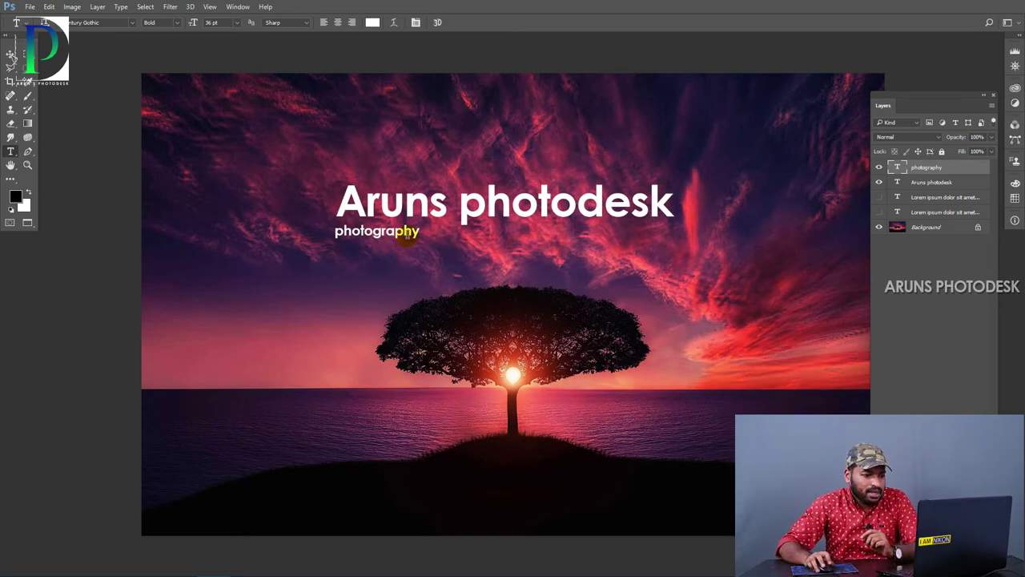
- Increase the tracking of 'photography' until it spans the title's full width, then commit
{"action": "left_click", "coordinate": [407, 234]}
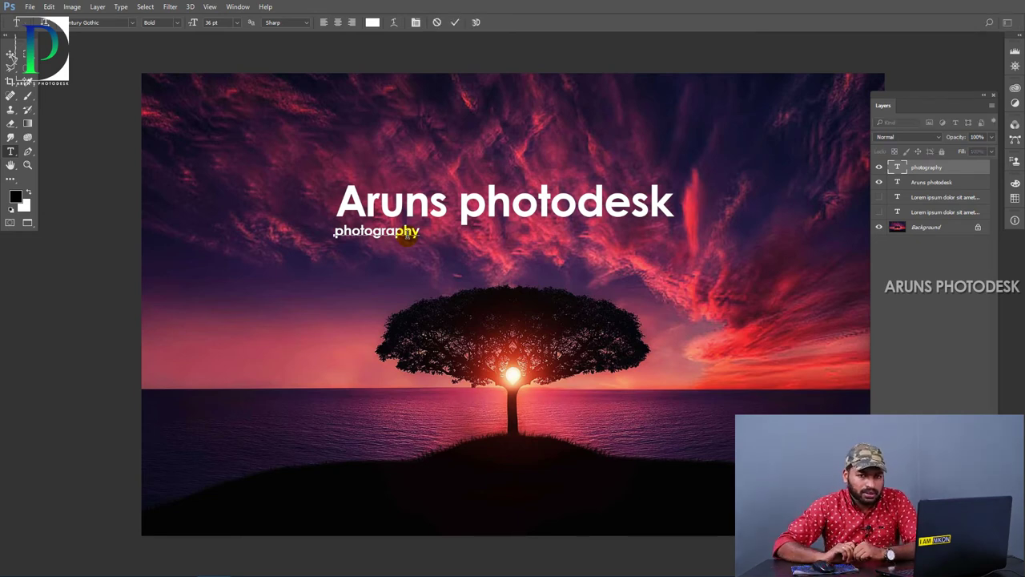
{"action": "key", "text": "ctrl+a"}
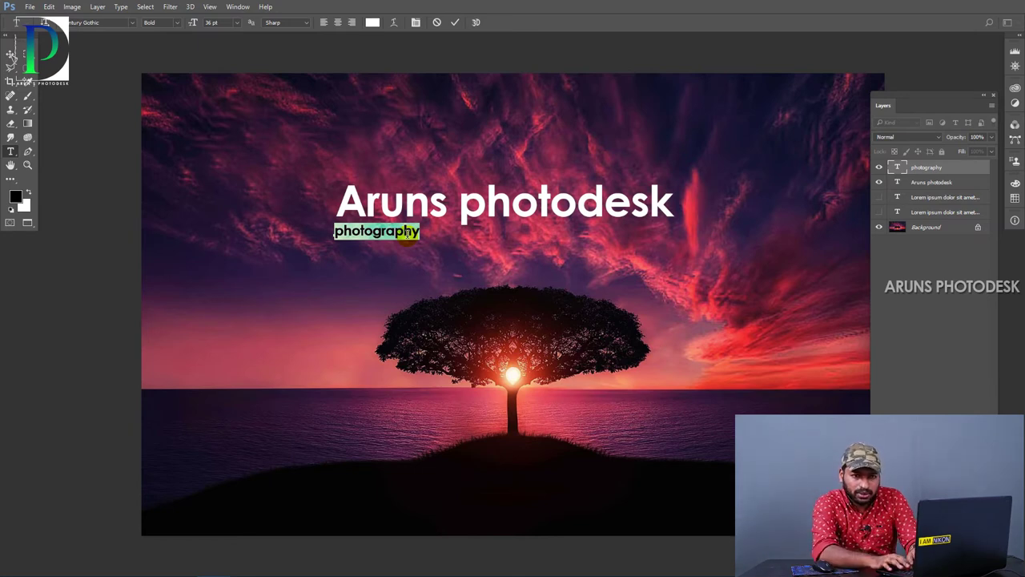
{"action": "key", "text": "shift+Right"}
{"action": "key", "text": "shift+Right"}
{"action": "key", "text": "shift+Right"}
{"action": "key", "text": "shift+Right"}
{"action": "key", "text": "shift+Right"}
{"action": "key", "text": "shift+Right"}
{"action": "key", "text": "shift+Right"}
{"action": "key", "text": "shift+Right"}
{"action": "key", "text": "shift+Right"}
{"action": "key", "text": "shift+Right"}
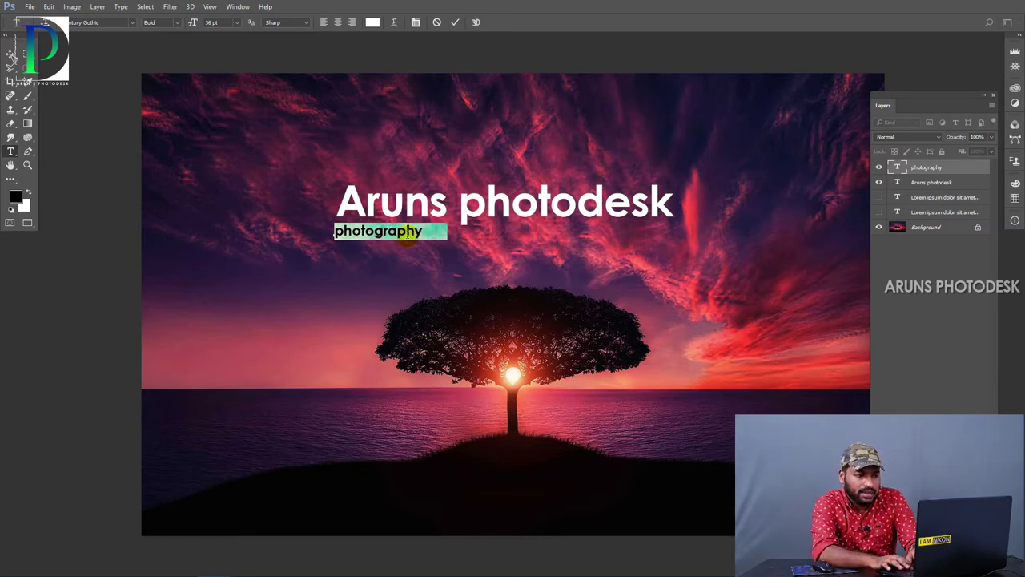
{"action": "key", "text": "alt+Right"}
{"action": "key", "text": "alt+Right"}
{"action": "key", "text": "alt+Right"}
{"action": "key", "text": "alt+Right"}
{"action": "key", "text": "alt+Right"}
{"action": "key", "text": "shift+Right"}
{"action": "key", "text": "shift+Right"}
{"action": "key", "text": "shift+Right"}
{"action": "key", "text": "shift+Right"}
{"action": "key", "text": "shift+Right"}
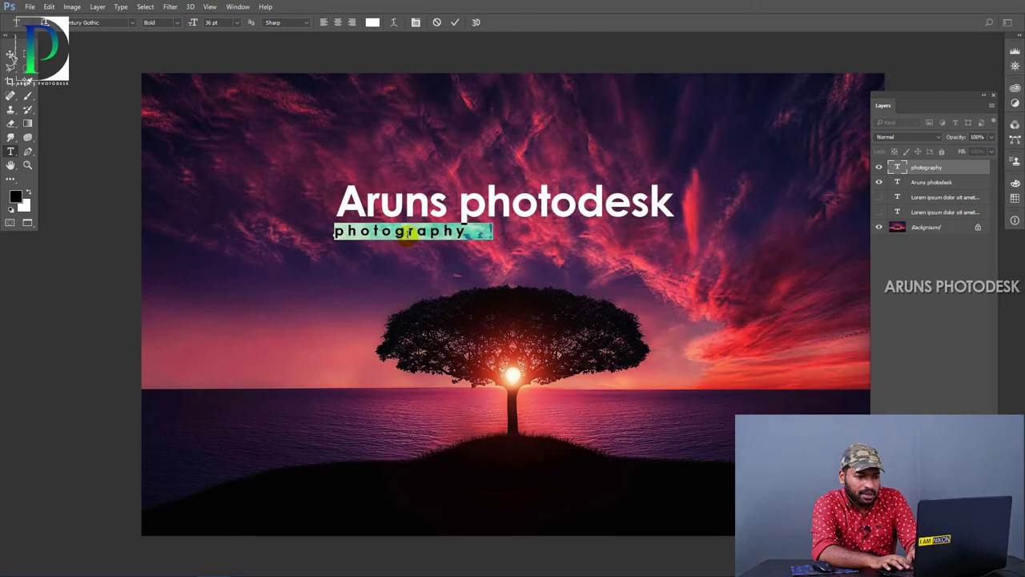
{"action": "key", "text": "shift+Right"}
{"action": "key", "text": "shift+Right"}
{"action": "key", "text": "shift+Right"}
{"action": "key", "text": "shift+Right"}
{"action": "key", "text": "shift+Right"}
{"action": "key", "text": "shift+Right"}
{"action": "key", "text": "shift+Right"}
{"action": "key", "text": "shift+Right"}
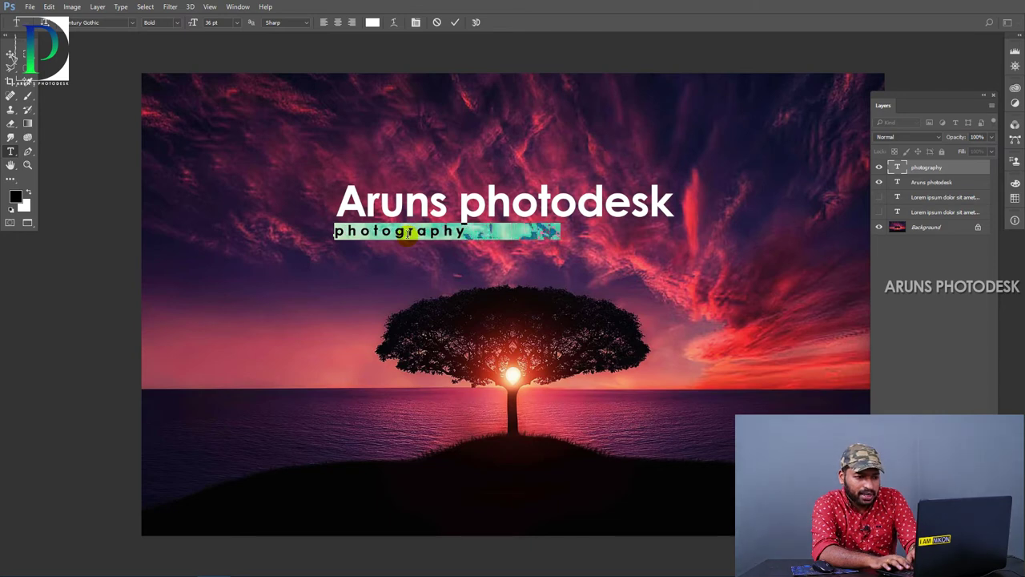
{"action": "key", "text": "shift+Right"}
{"action": "key", "text": "shift+Right"}
{"action": "key", "text": "shift+Right"}
{"action": "key", "text": "shift+Right"}
{"action": "key", "text": "shift+Right"}
{"action": "key", "text": "shift+Right"}
{"action": "key", "text": "shift+Right"}
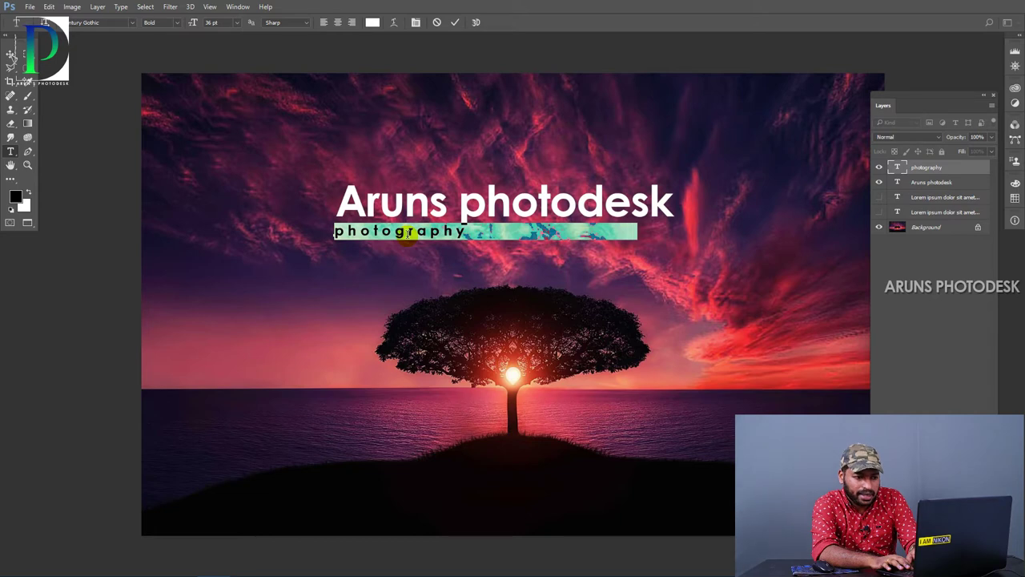
{"action": "key", "text": "alt+Right"}
{"action": "key", "text": "alt+Right"}
{"action": "key", "text": "alt+Right"}
{"action": "key", "text": "alt+Right"}
{"action": "key", "text": "alt+Right"}
{"action": "key", "text": "alt+Right"}
{"action": "key", "text": "alt+Right"}
{"action": "key", "text": "alt+Right"}
{"action": "key", "text": "alt+Right"}
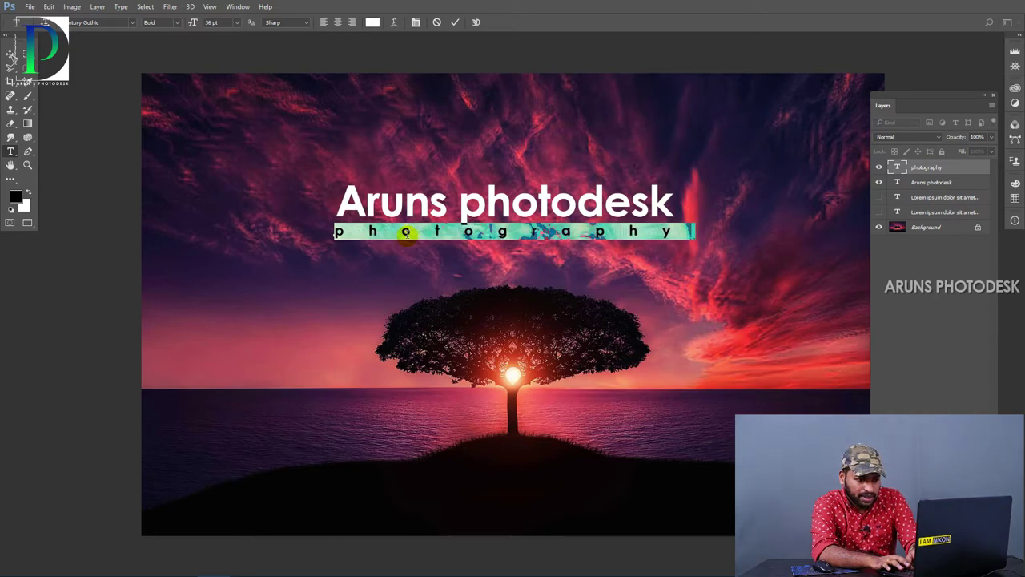
{"action": "key", "text": "ctrl+Return"}
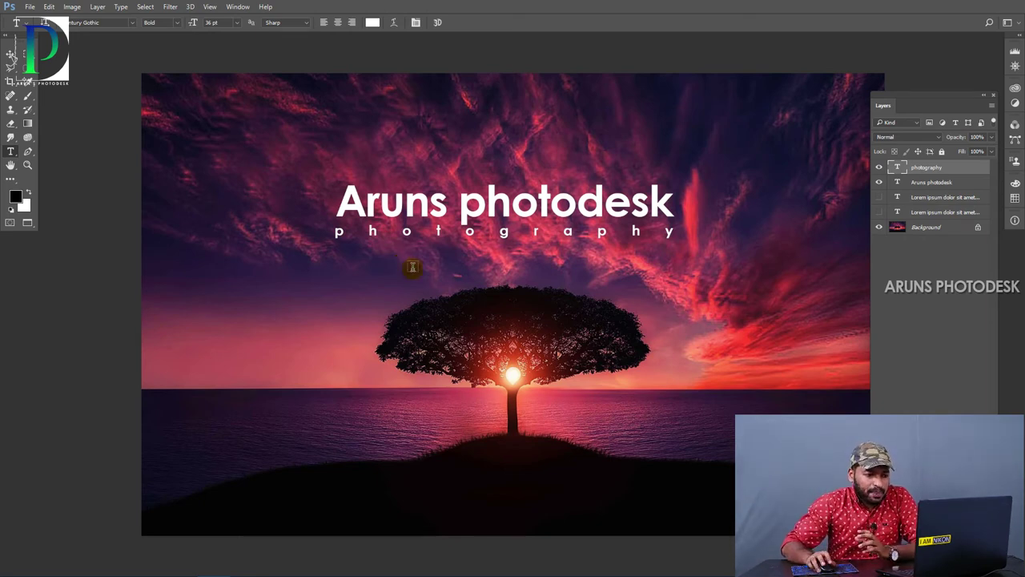
- Select all the letters of the widely tracked 'photography' subtitle with the Type tool
{"action": "left_click", "coordinate": [625, 235]}
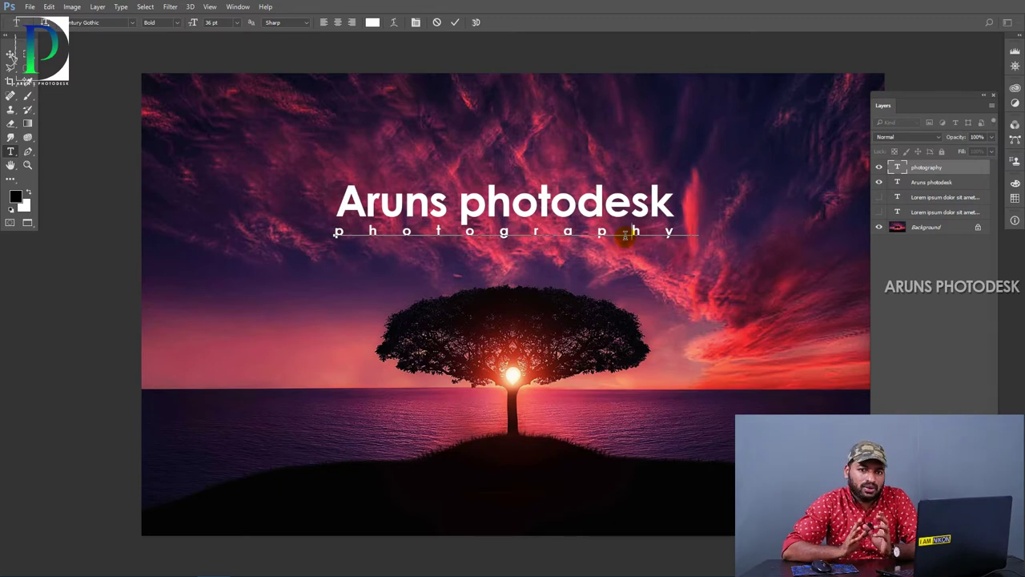
{"action": "key", "text": "ctrl+Return"}
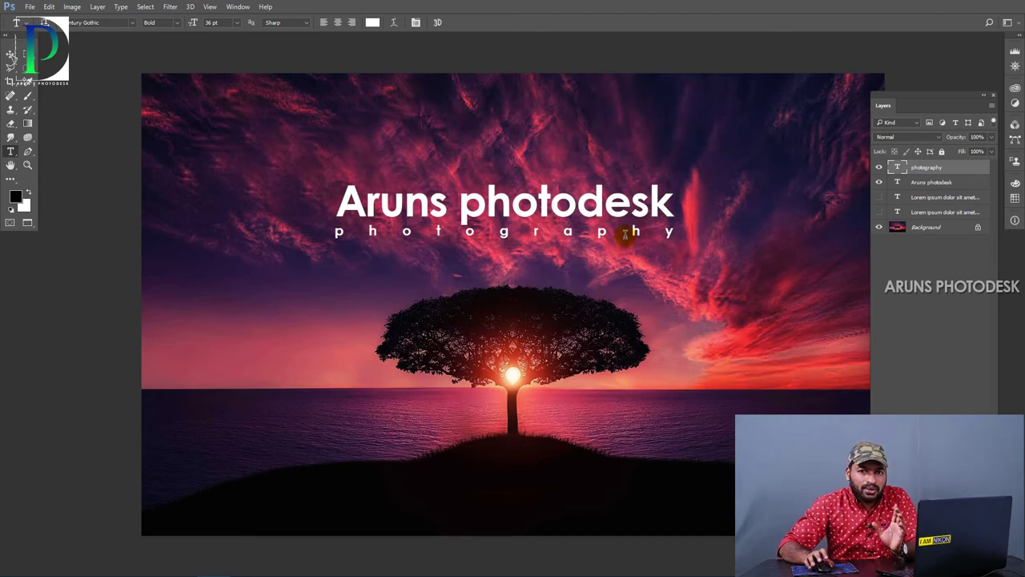
{"action": "left_click", "coordinate": [624, 234]}
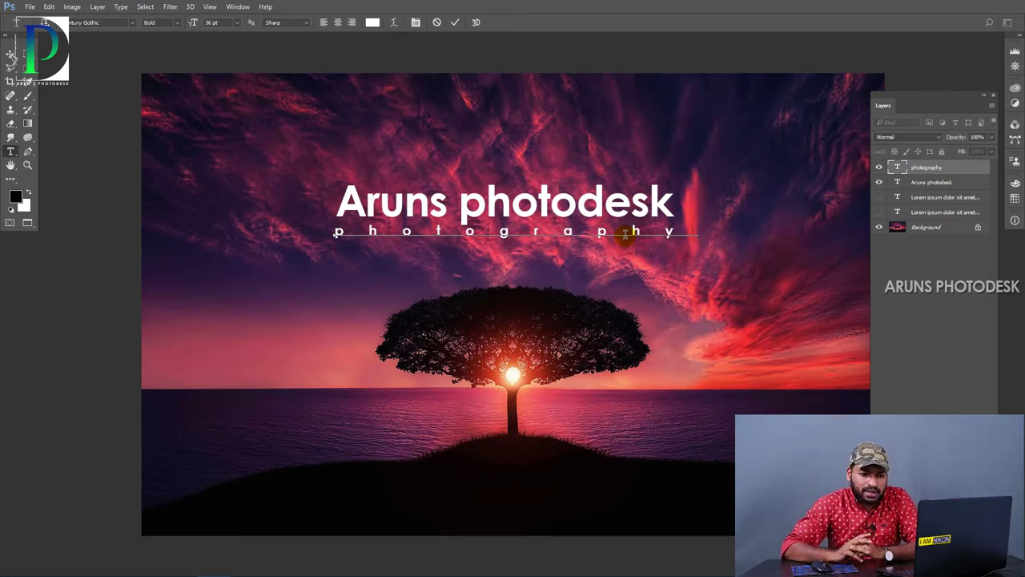
{"action": "key", "text": "ctrl+a"}
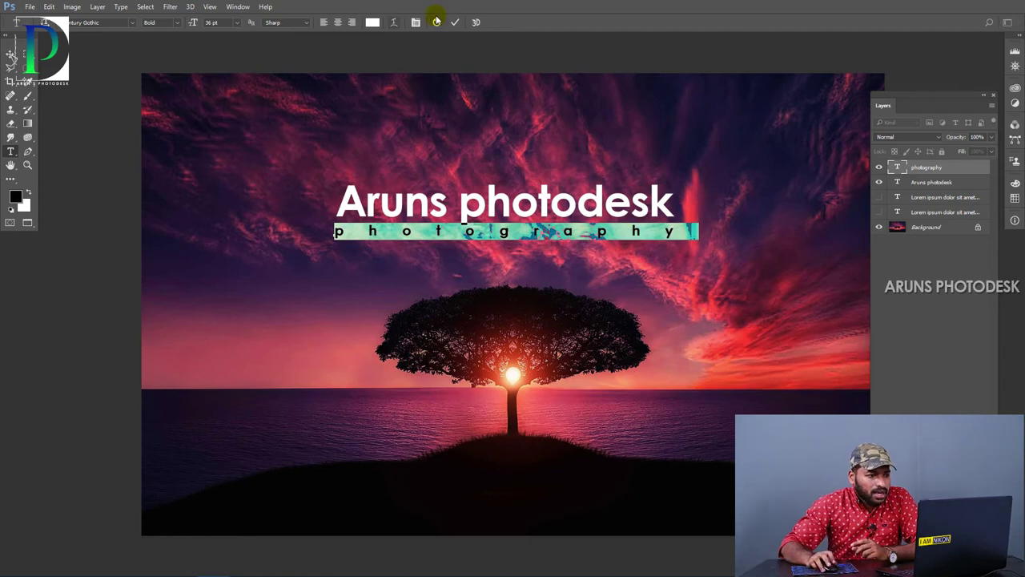
- Apply All Caps from the Character panel so the subtitle reads 'PHOTOGRAPHY', and commit
{"action": "left_click", "coordinate": [234, 7]}
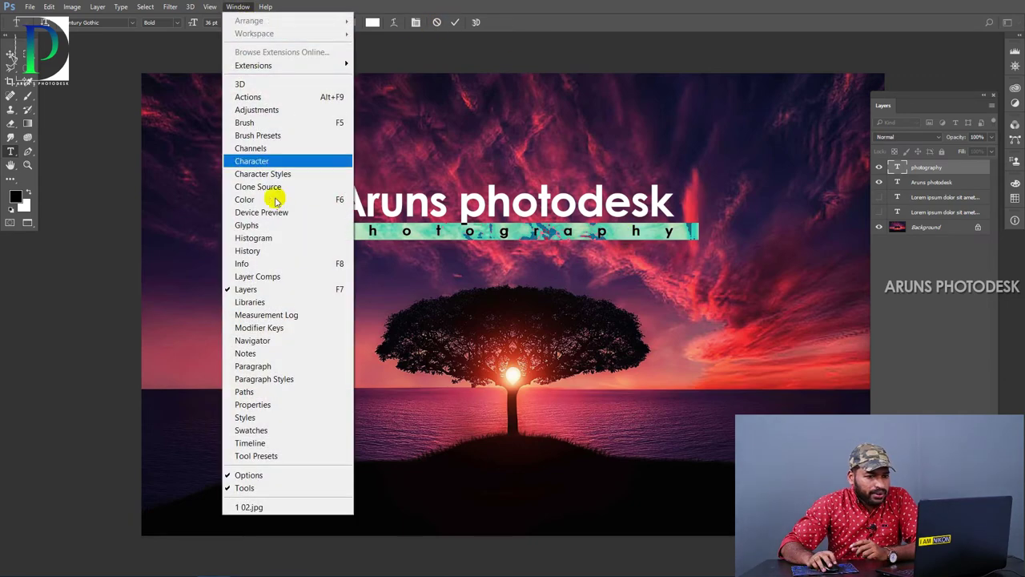
{"action": "left_click", "coordinate": [263, 162]}
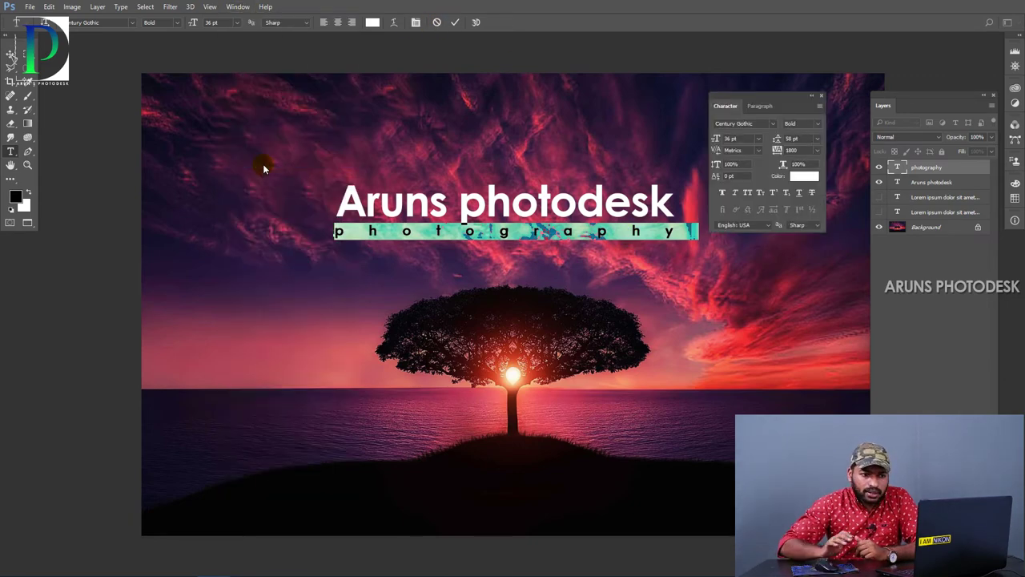
{"action": "left_click_drag", "start_coordinate": [753, 95], "coordinate": [768, 84]}
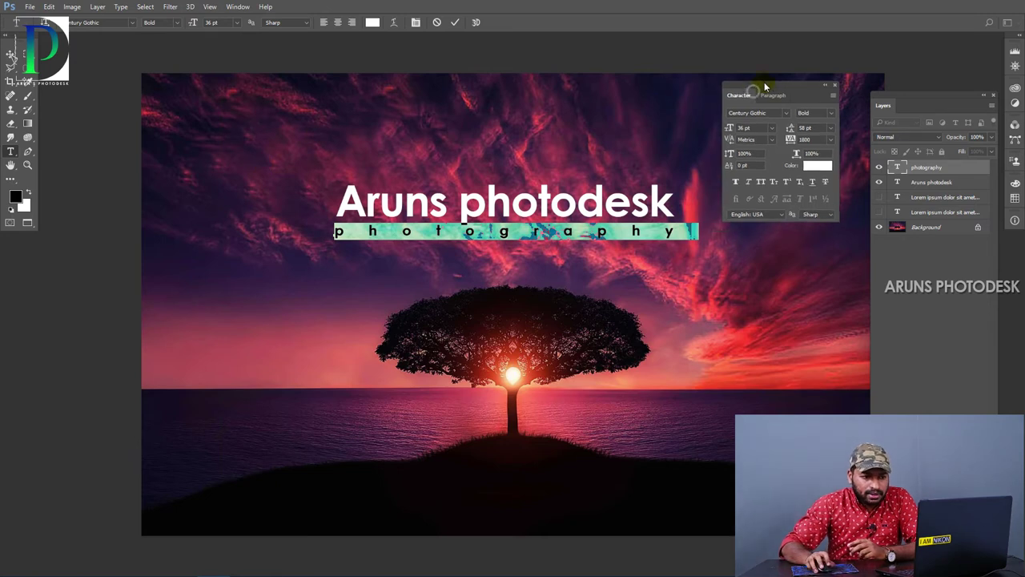
{"action": "left_click", "coordinate": [763, 183]}
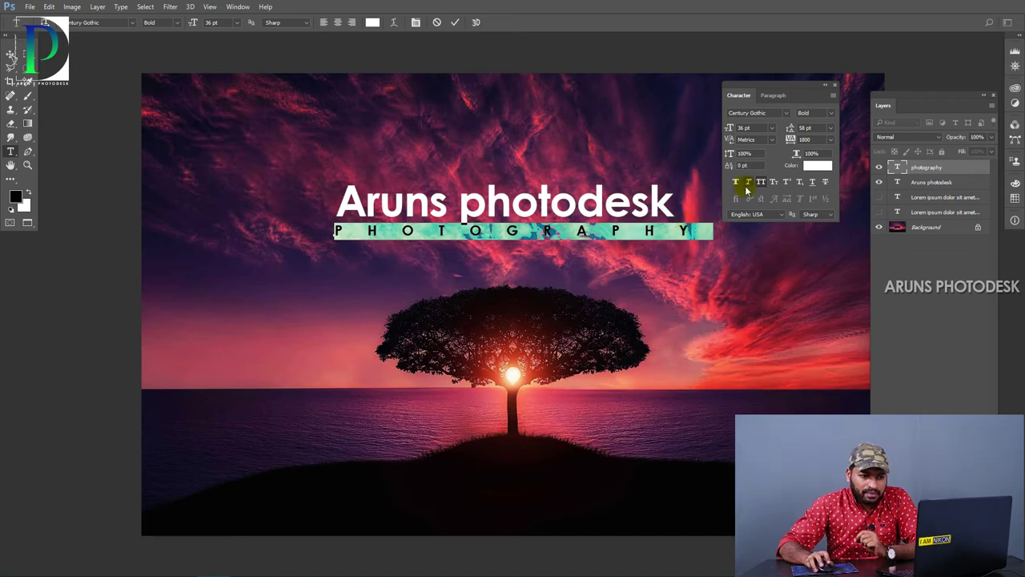
{"action": "key", "text": "ctrl+Return"}
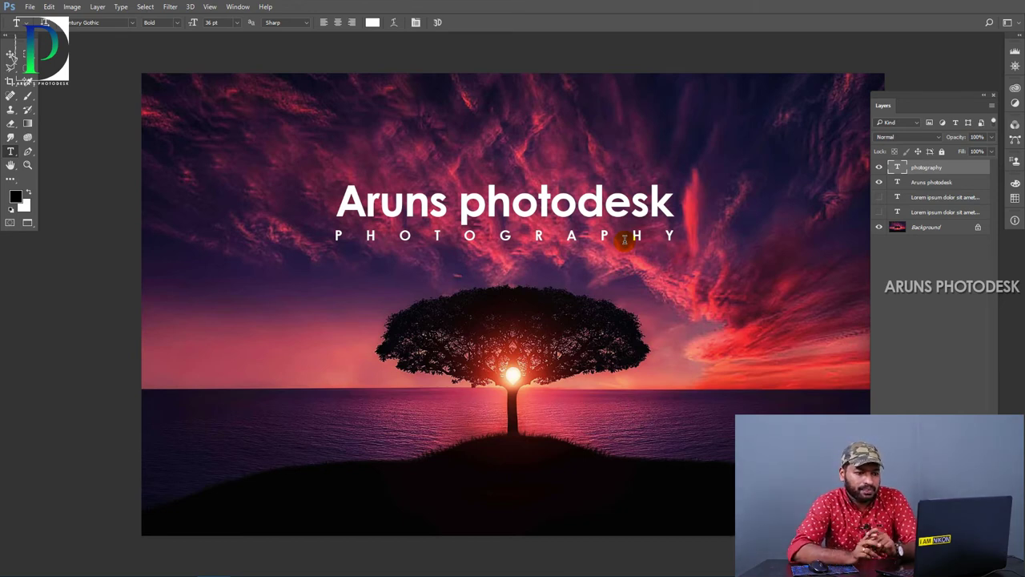
{"action": "key", "text": "ctrl+shift+k"}
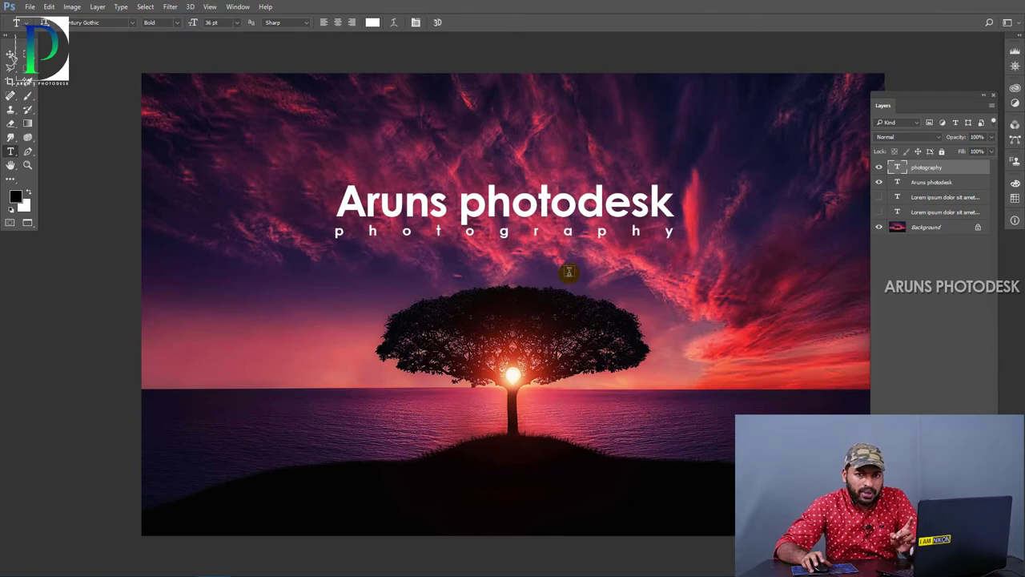
{"action": "left_click", "coordinate": [557, 231]}
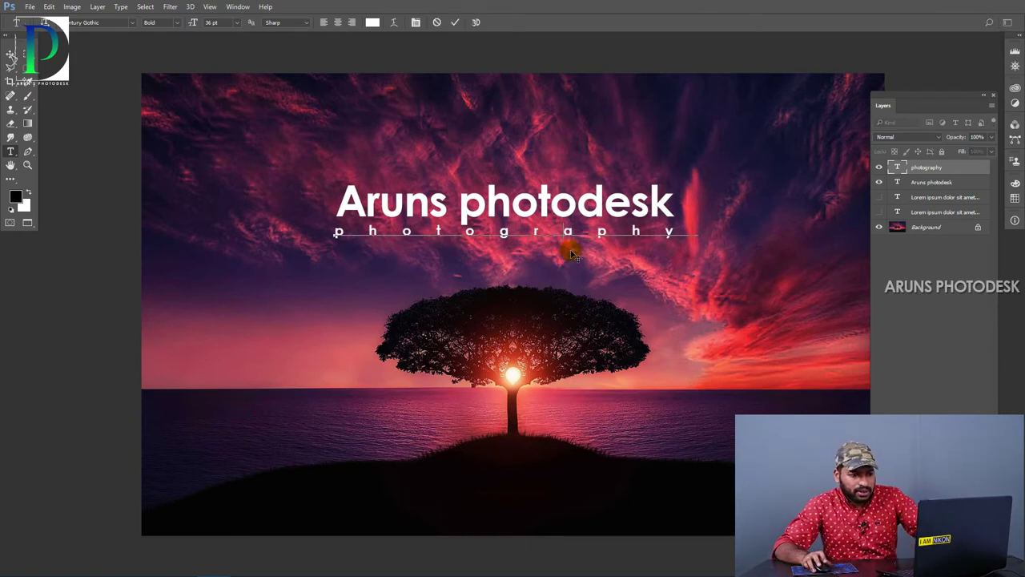
{"action": "key", "text": "ctrl"}
{"action": "key", "text": "ctrl+a"}
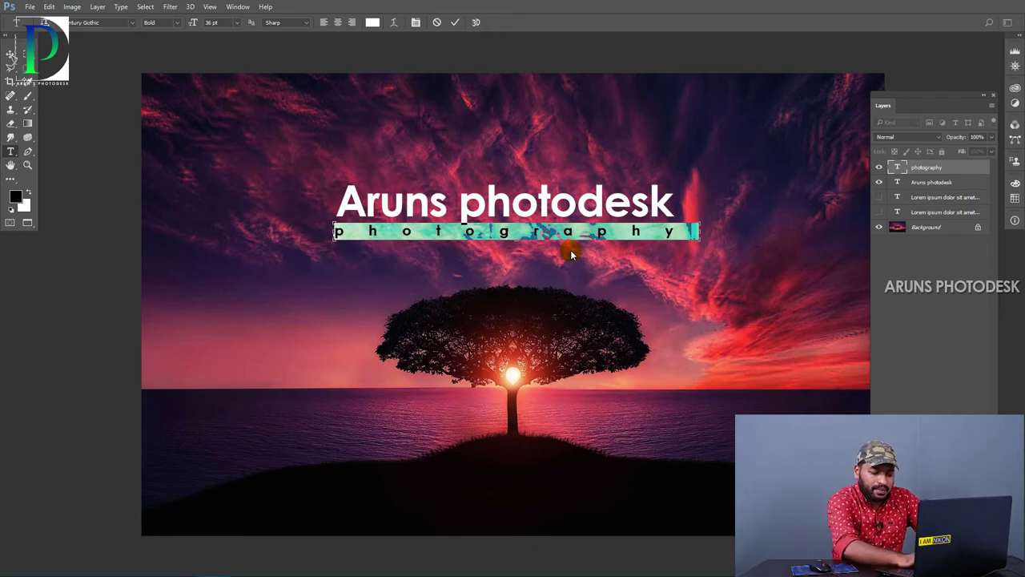
{"action": "key", "text": "ctrl+shift+k"}
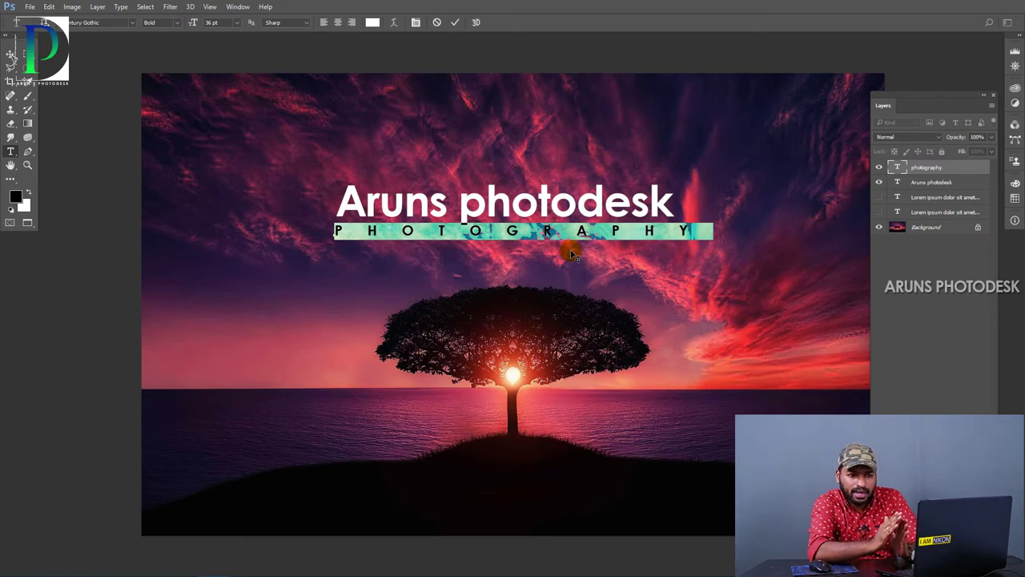
{"action": "key", "text": "ctrl"}
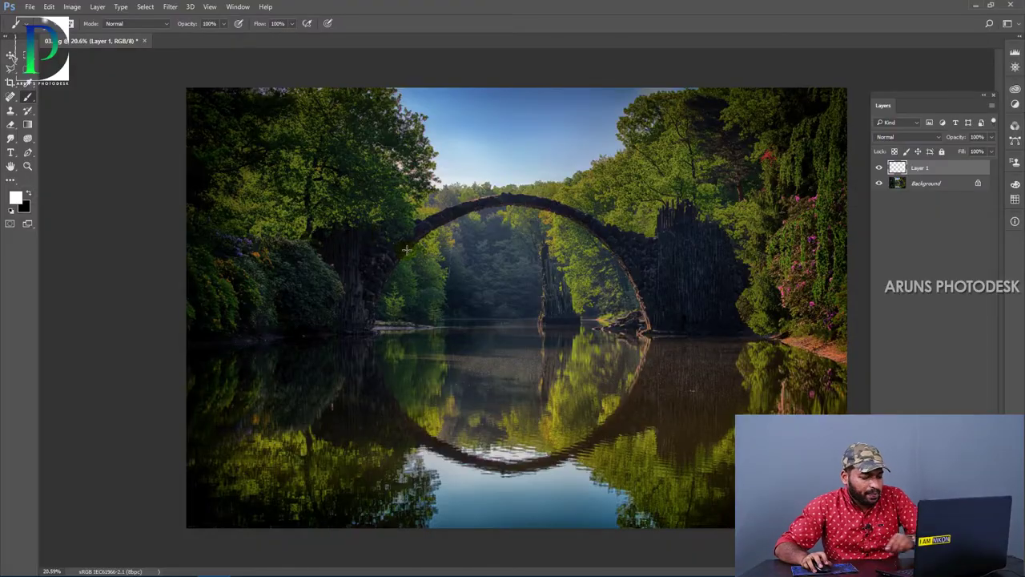
- Check the brush settings and paint a stroke along the arch from the left bank
{"action": "right_click", "coordinate": [405, 258], "text": "alt"}
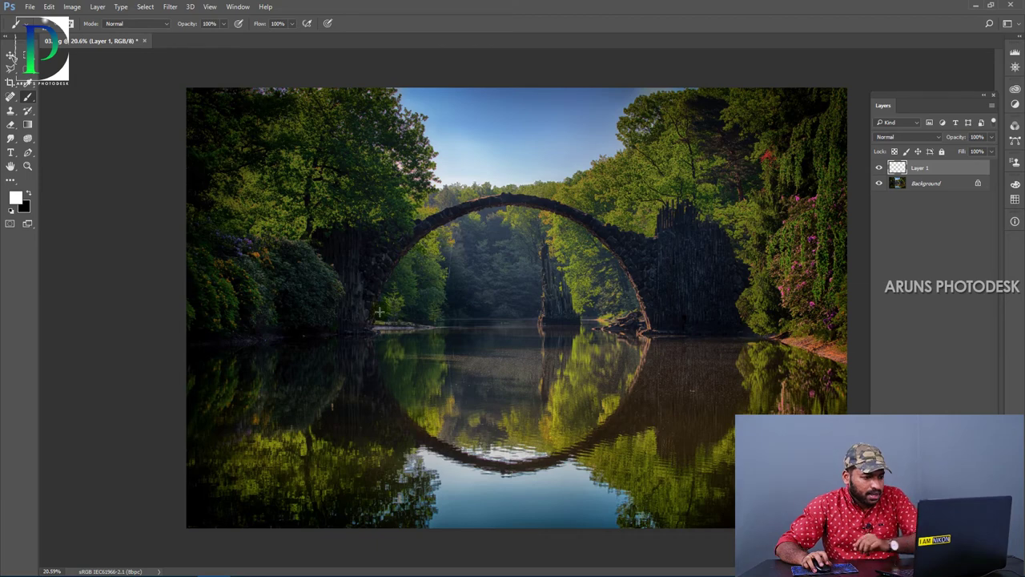
{"action": "mouse_move", "coordinate": [371, 323]}
{"action": "left_mouse_down"}
{"action": "mouse_move", "coordinate": [384, 281]}
{"action": "mouse_move", "coordinate": [433, 234]}
{"action": "mouse_move", "coordinate": [485, 214]}
{"action": "mouse_move", "coordinate": [537, 213]}
{"action": "mouse_move", "coordinate": [632, 271]}
{"action": "mouse_move", "coordinate": [655, 321]}
{"action": "left_mouse_up"}
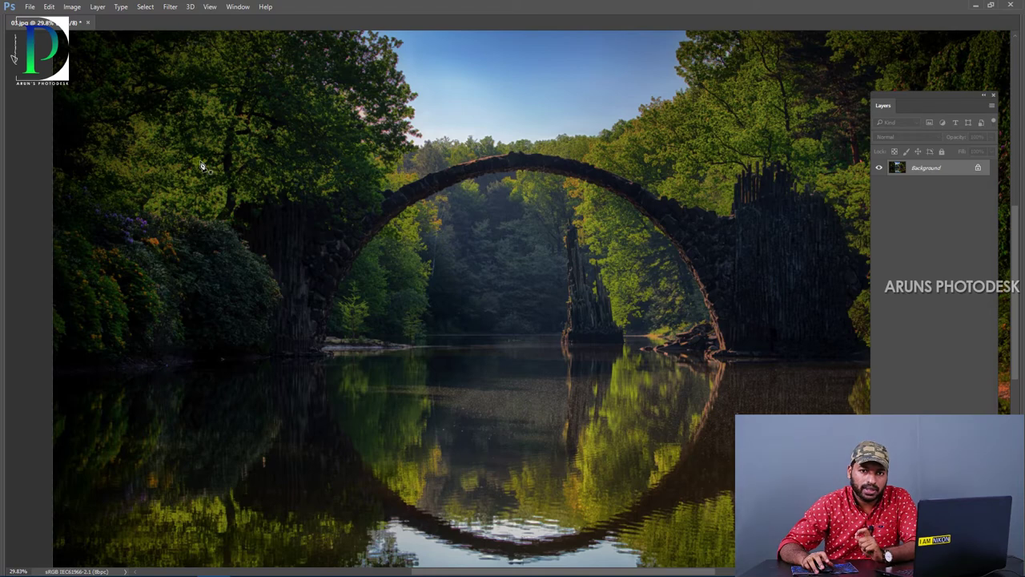
- Trace the arch with a Pen-tool path from its left foot over the top to the right side
{"action": "key", "text": "Tab"}
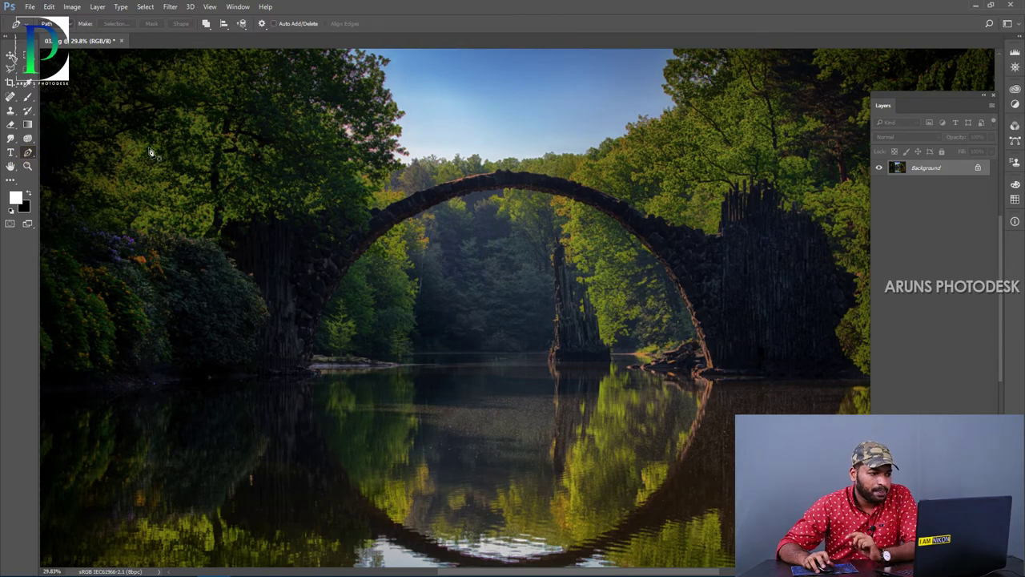
{"action": "left_click", "coordinate": [64, 23]}
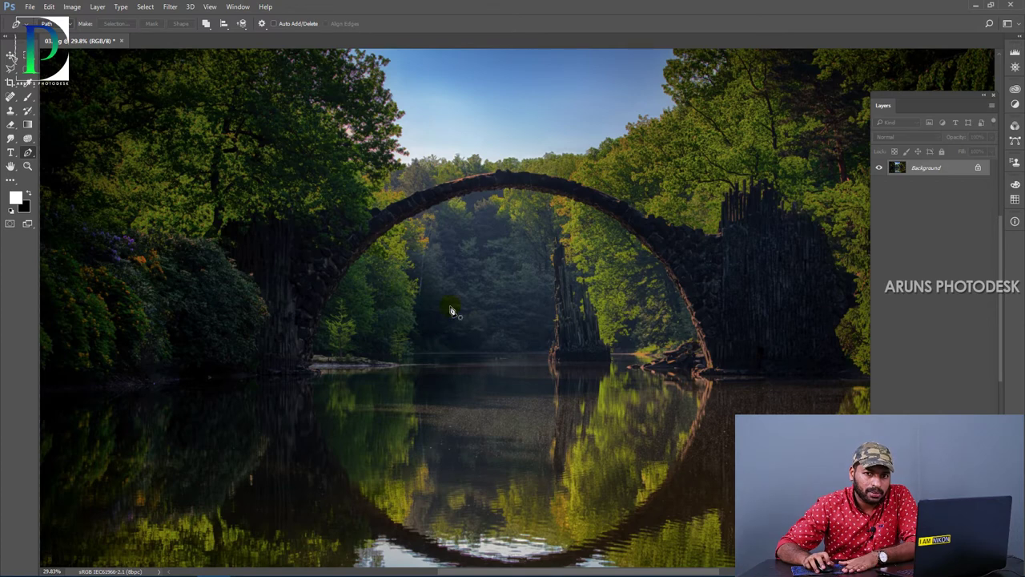
{"action": "left_click", "coordinate": [327, 281]}
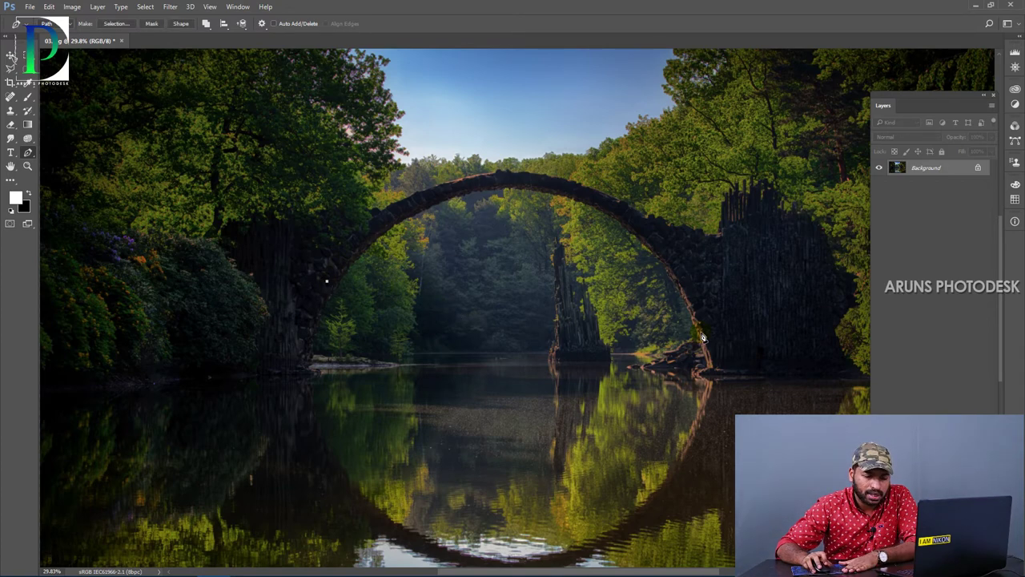
{"action": "left_click_drag", "start_coordinate": [482, 189], "coordinate": [574, 177]}
{"action": "left_click_drag", "start_coordinate": [665, 260], "coordinate": [699, 304]}
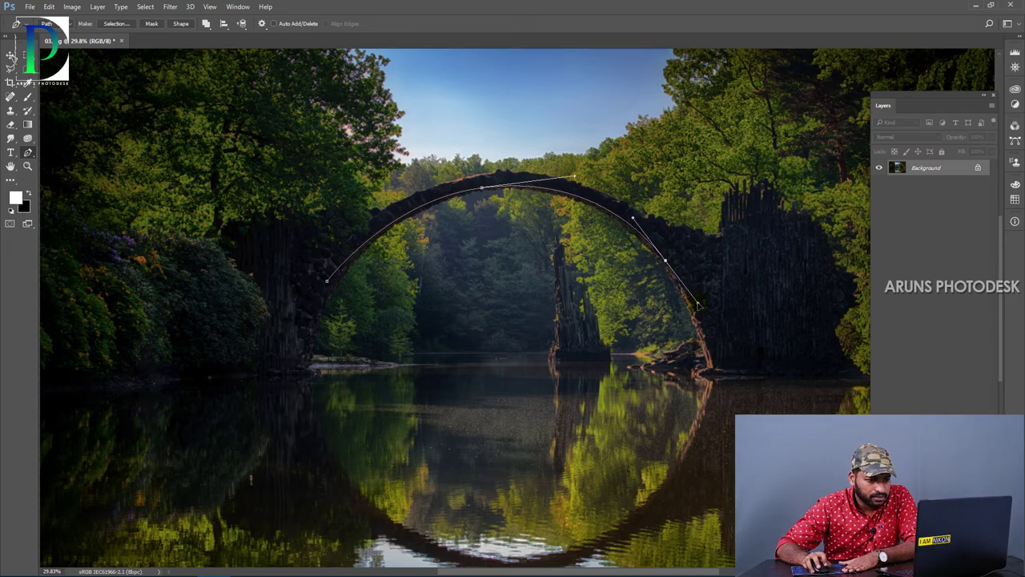
{"action": "left_click", "coordinate": [698, 304]}
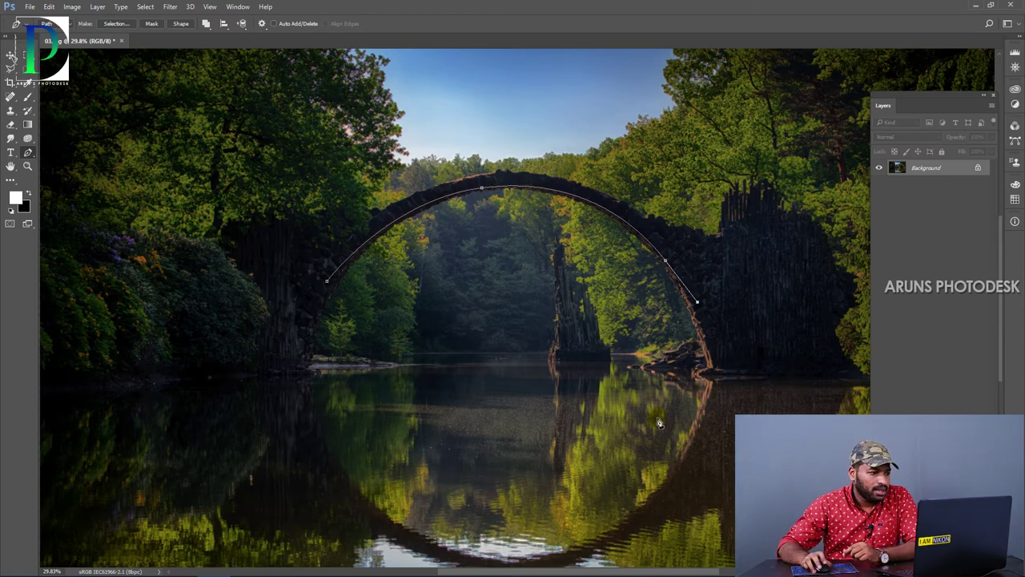
{"action": "right_click", "coordinate": [9, 157]}
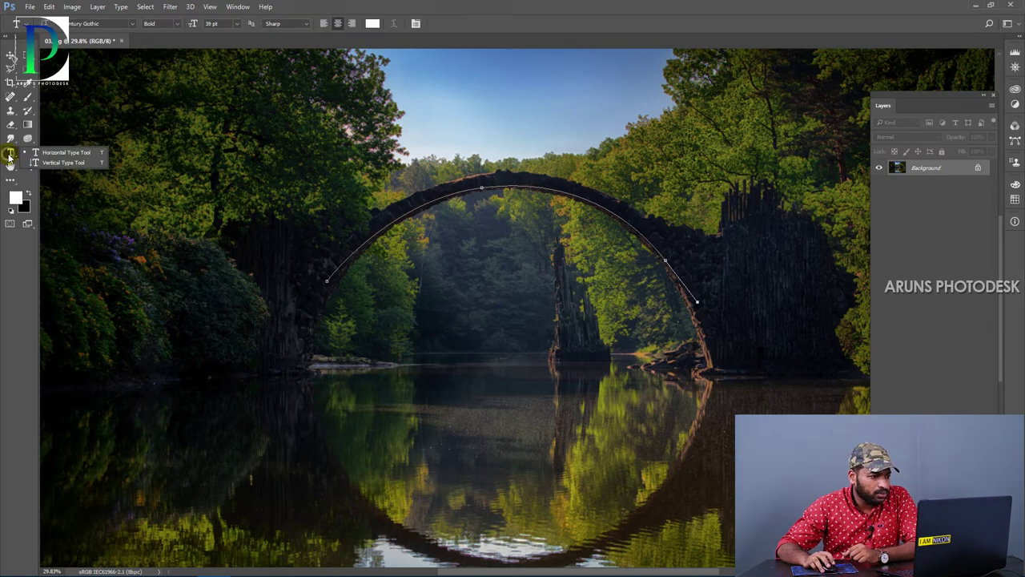
{"action": "left_click", "coordinate": [48, 152]}
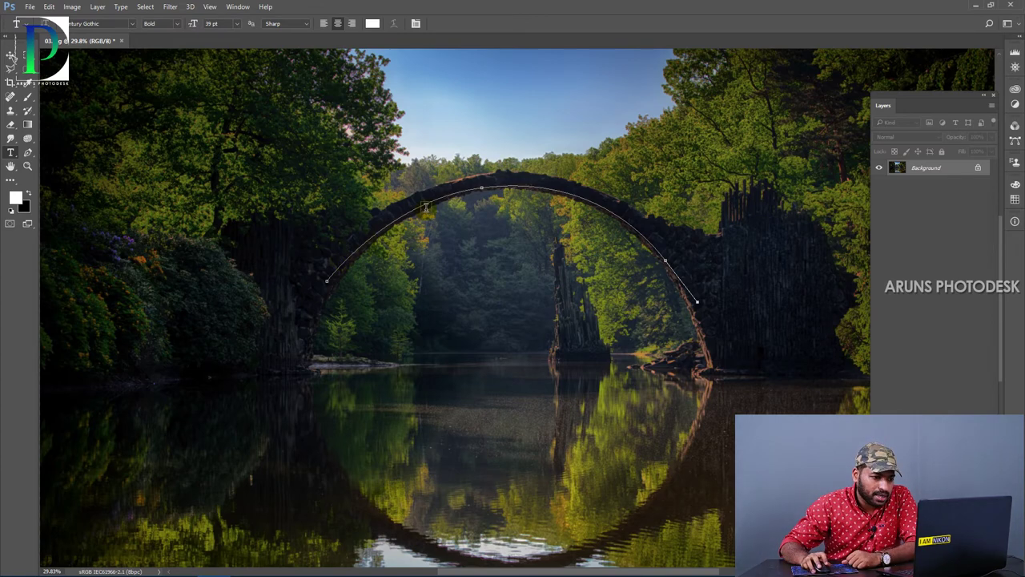
{"action": "left_click", "coordinate": [357, 248]}
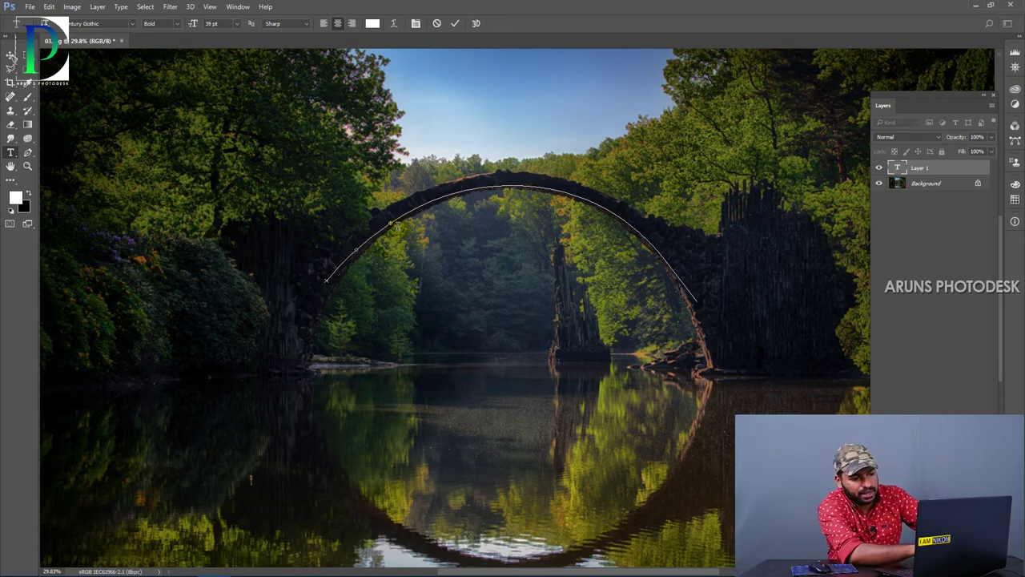
{"action": "type", "text": "MNXCBZCB"}
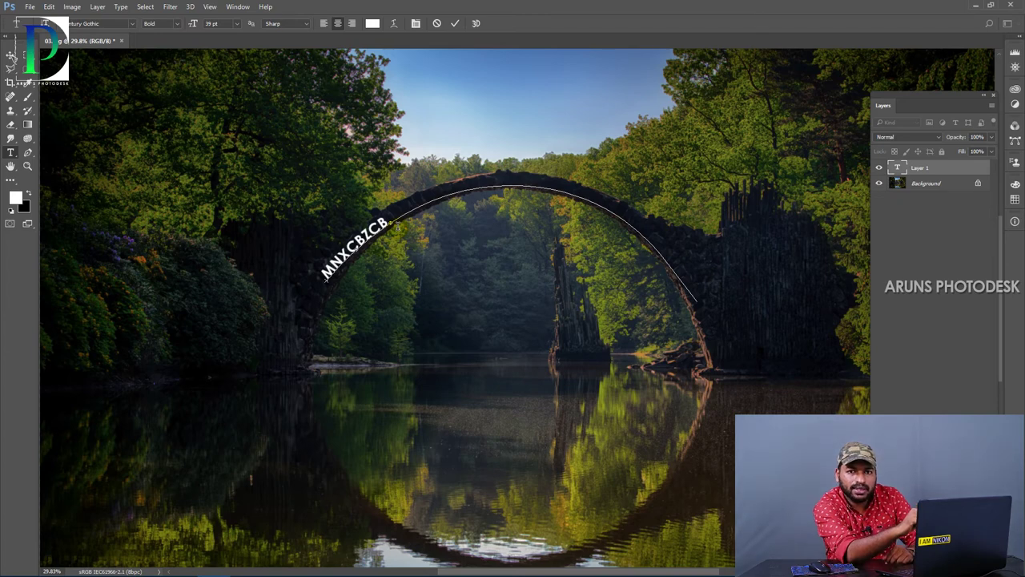
{"action": "key", "text": "Escape"}
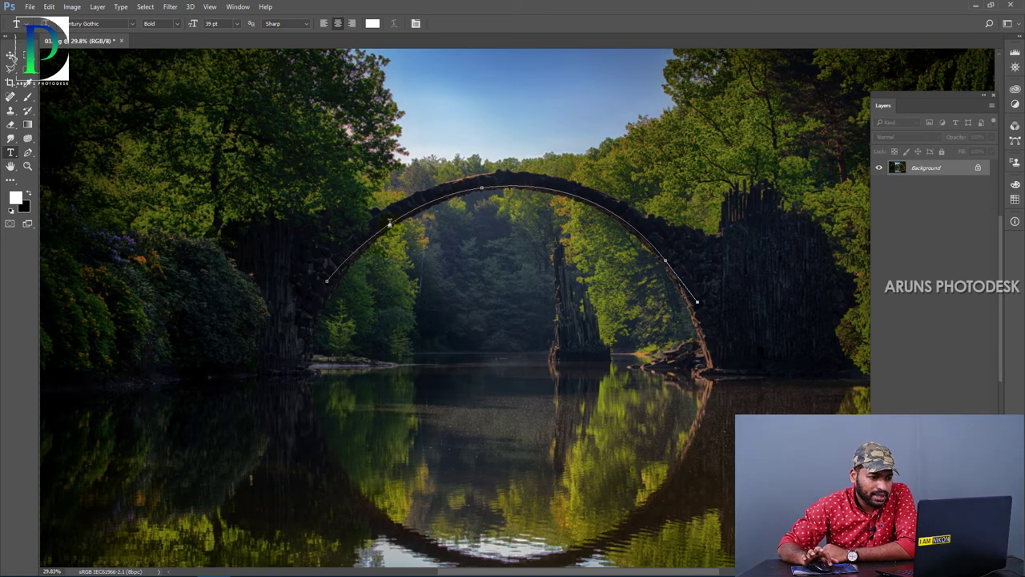
{"action": "left_click", "coordinate": [389, 222]}
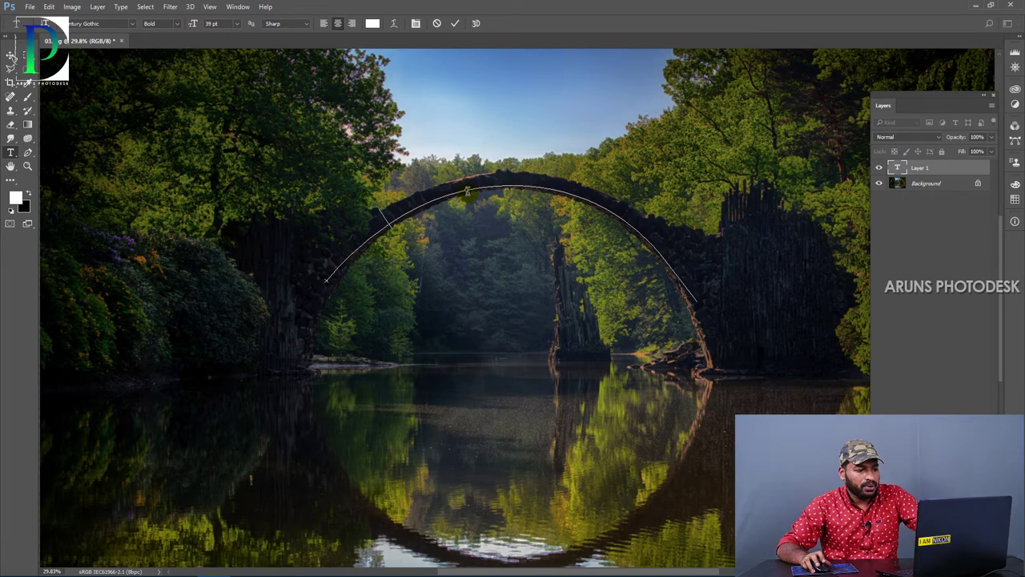
{"action": "key", "text": "Escape"}
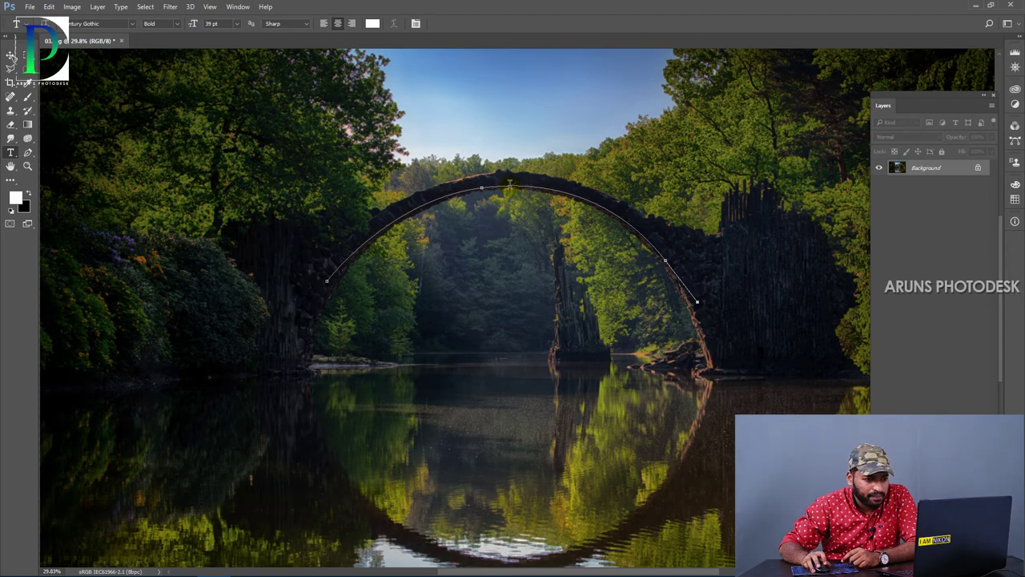
{"action": "left_click", "coordinate": [510, 184]}
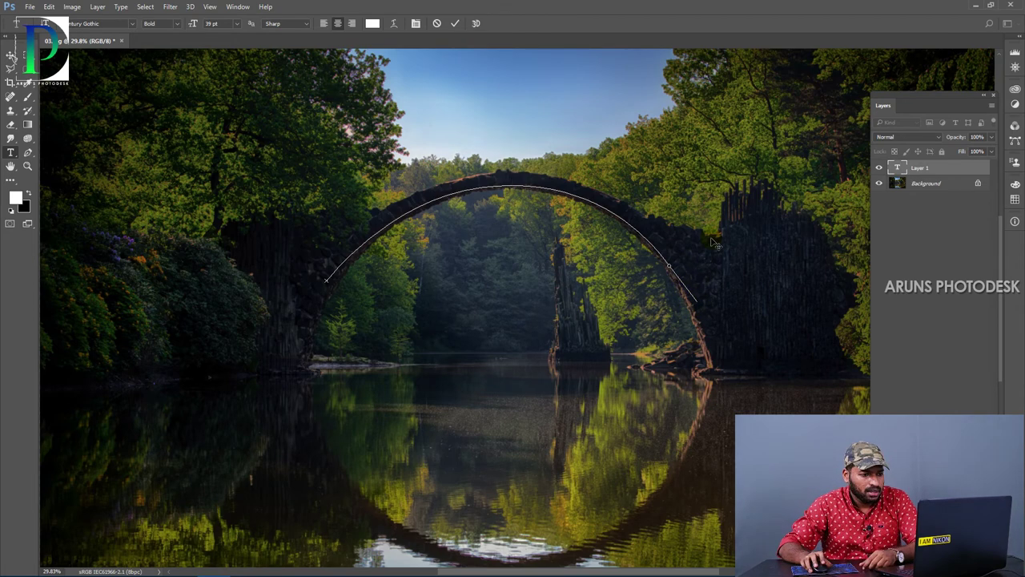
{"action": "type", "text": "GA"}
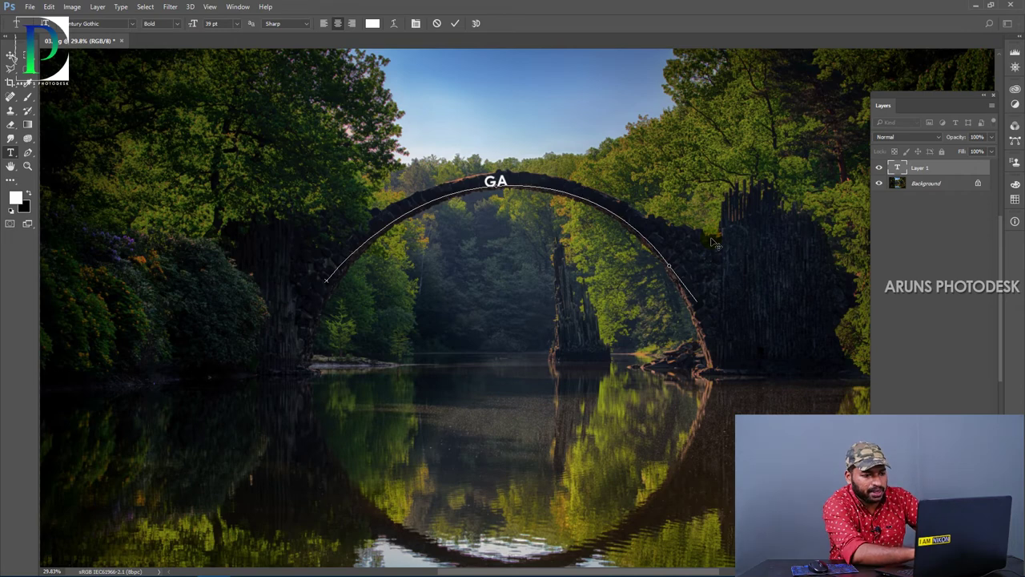
{"action": "type", "text": "VXBZVCXVBCXZVXxZCxvACxCxZ"}
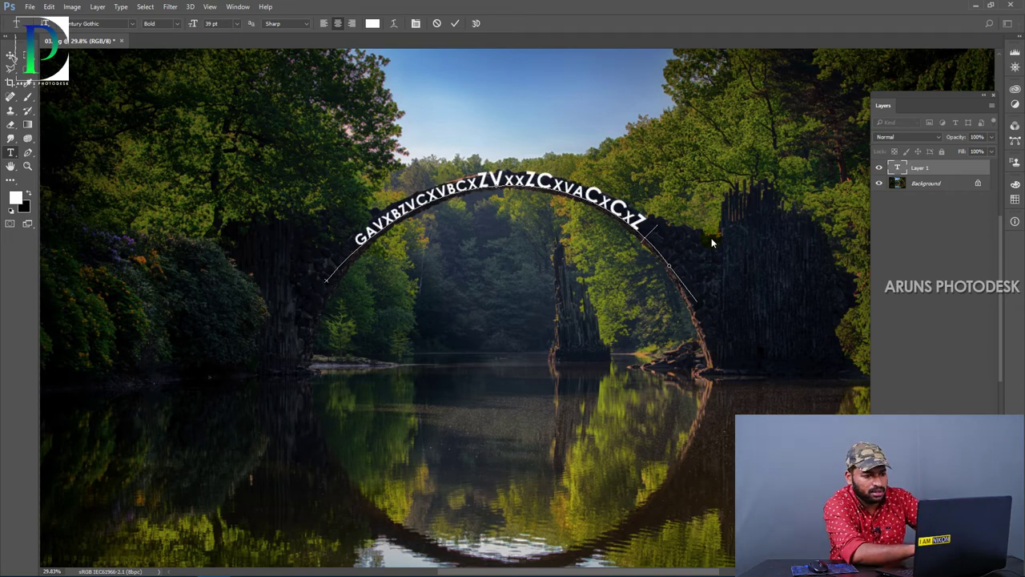
{"action": "type", "text": "xhXjhvZxv"}
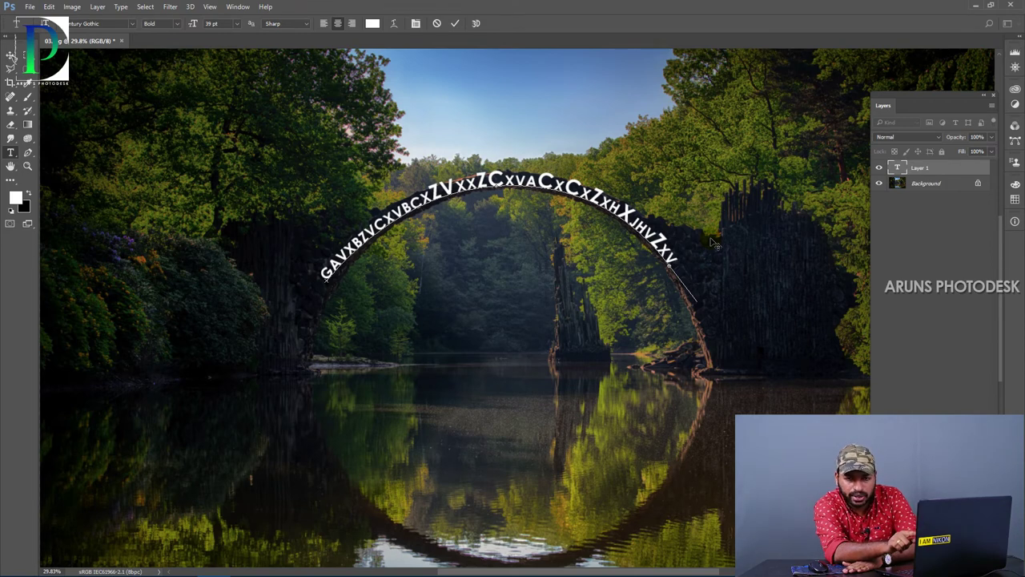
{"action": "key", "text": "Escape"}
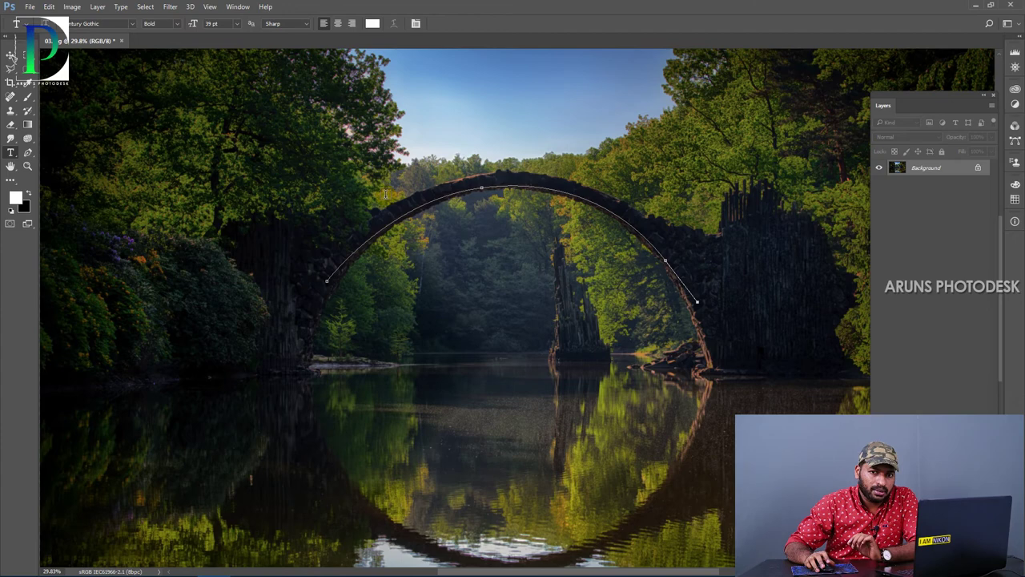
{"action": "left_click", "coordinate": [327, 279]}
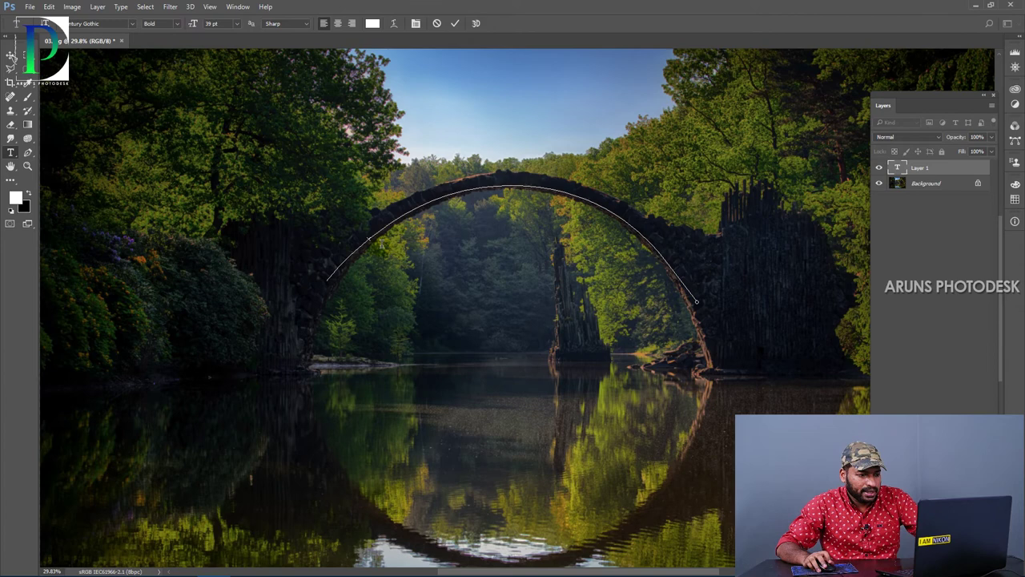
{"action": "key", "text": "Escape"}
{"action": "left_click", "coordinate": [467, 189]}
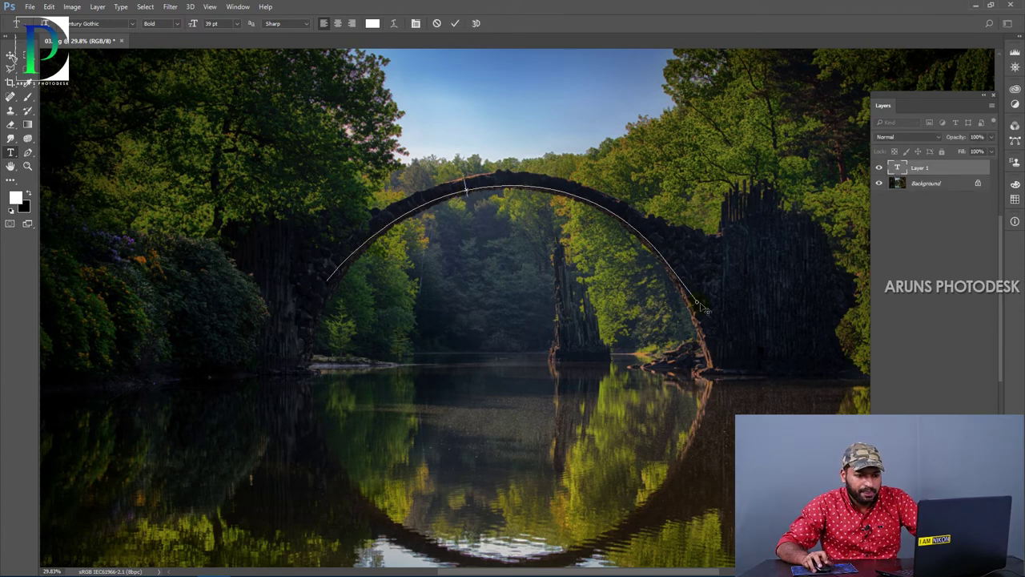
{"action": "key", "text": "Escape"}
{"action": "left_click", "coordinate": [345, 262]}
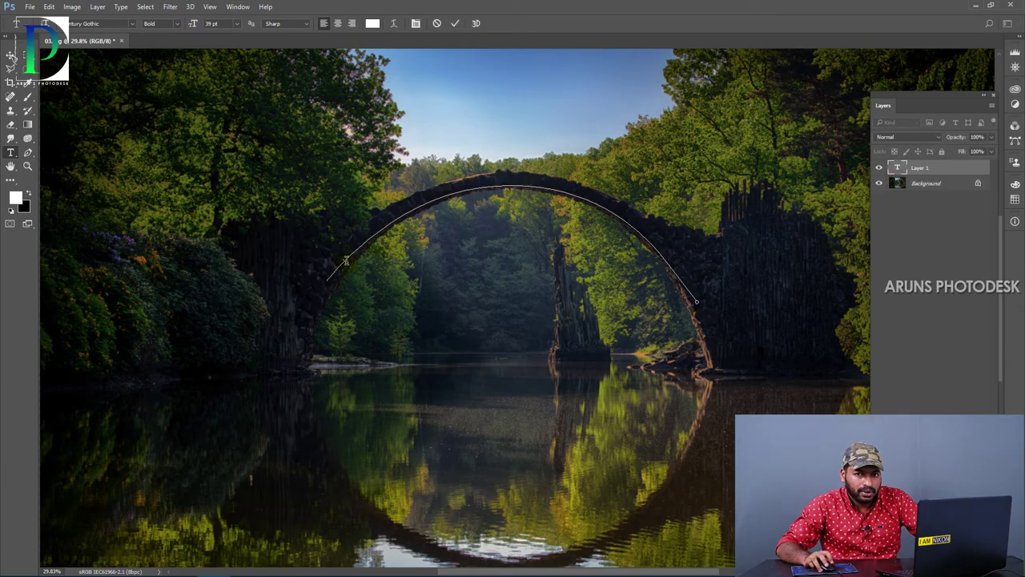
{"action": "key", "text": "Escape"}
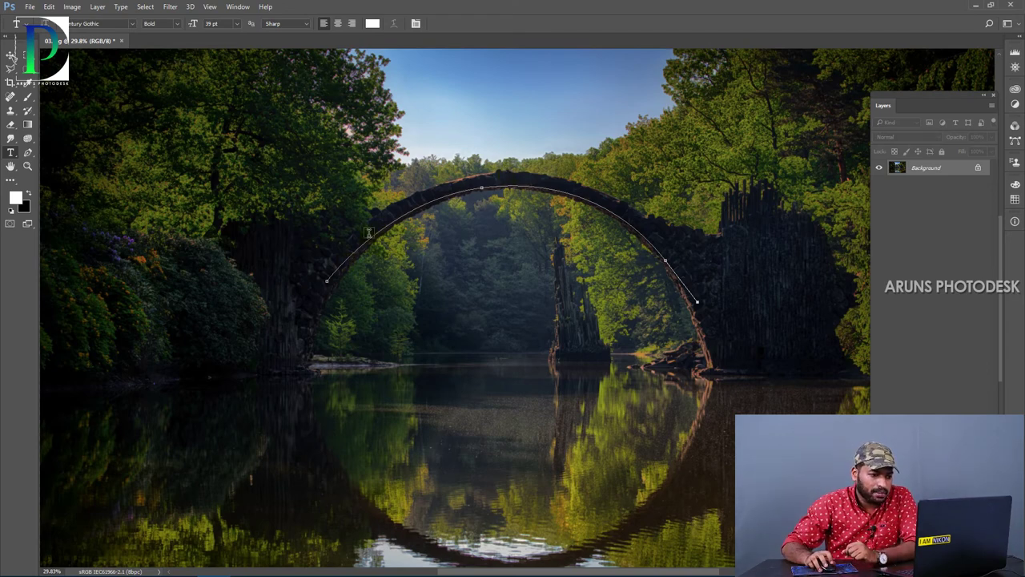
- Type a run of capital placeholder letters along the arch path and commit it
{"action": "left_click", "coordinate": [328, 278]}
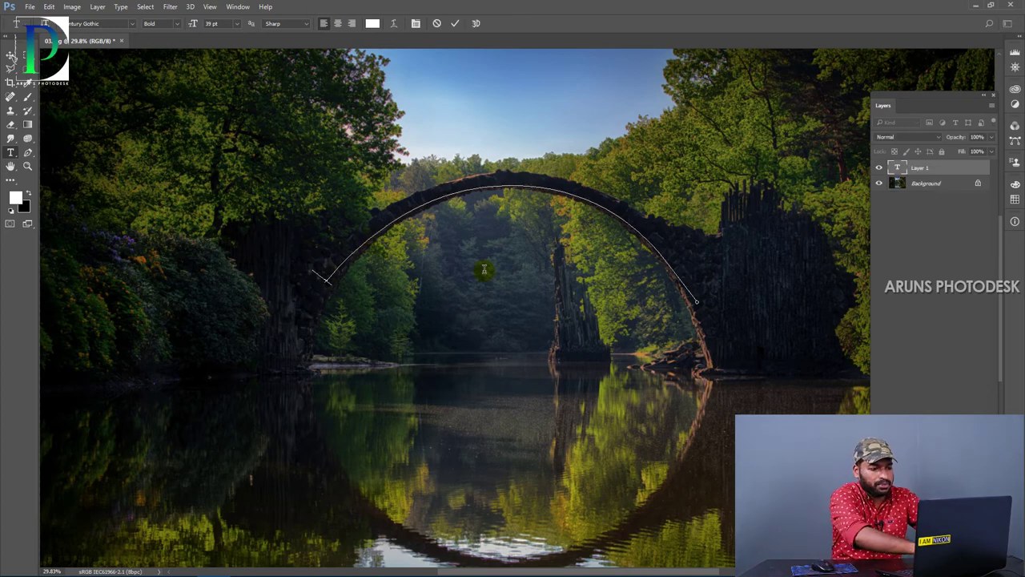
{"action": "type", "text": "ASJVCJBSDJKDSBJKDBVJKXBVXJVBXCBVJHXCBVBVXHVHJX"}
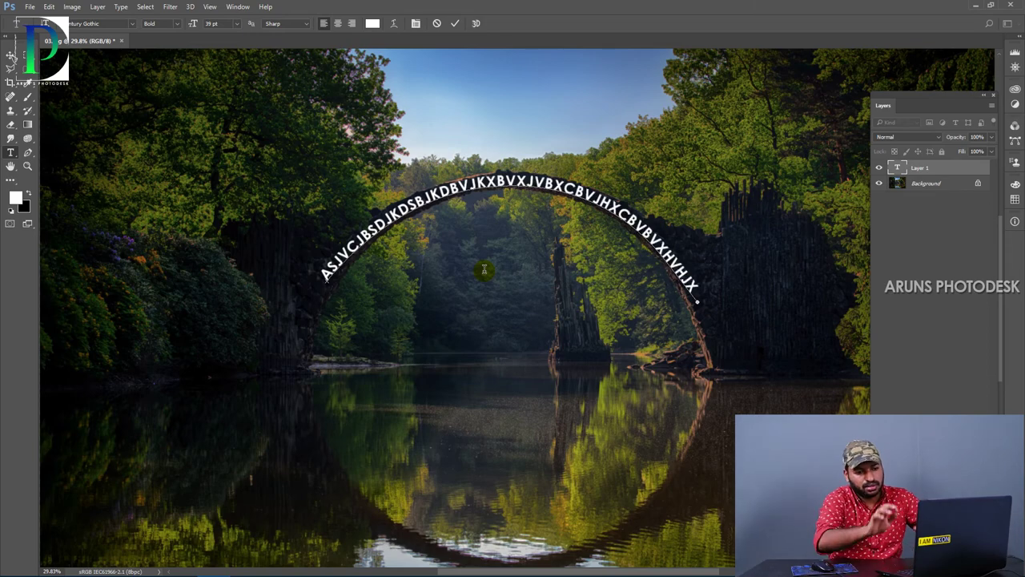
{"action": "key", "text": "ctrl+Return"}
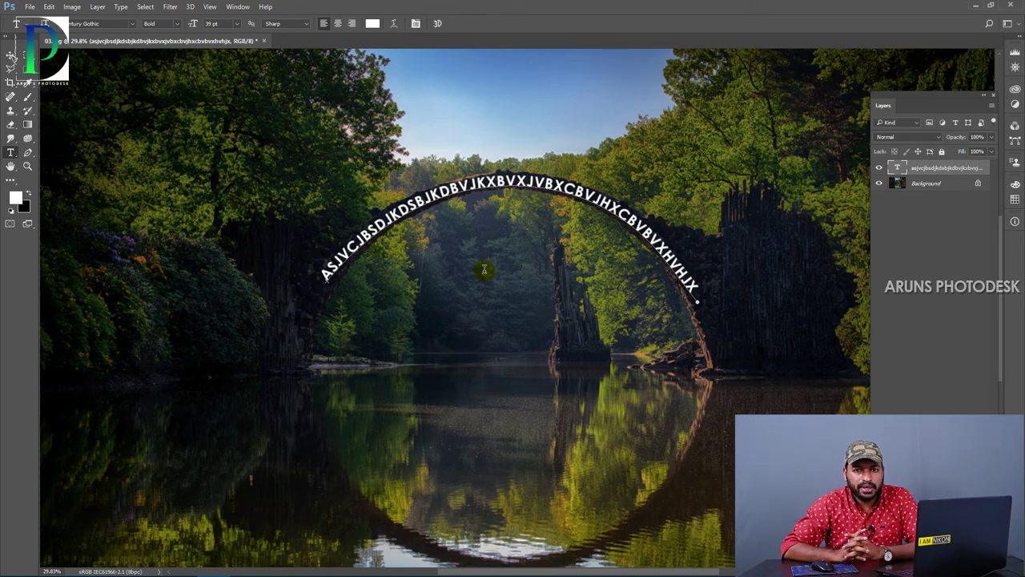
{"action": "key", "text": "Tab"}
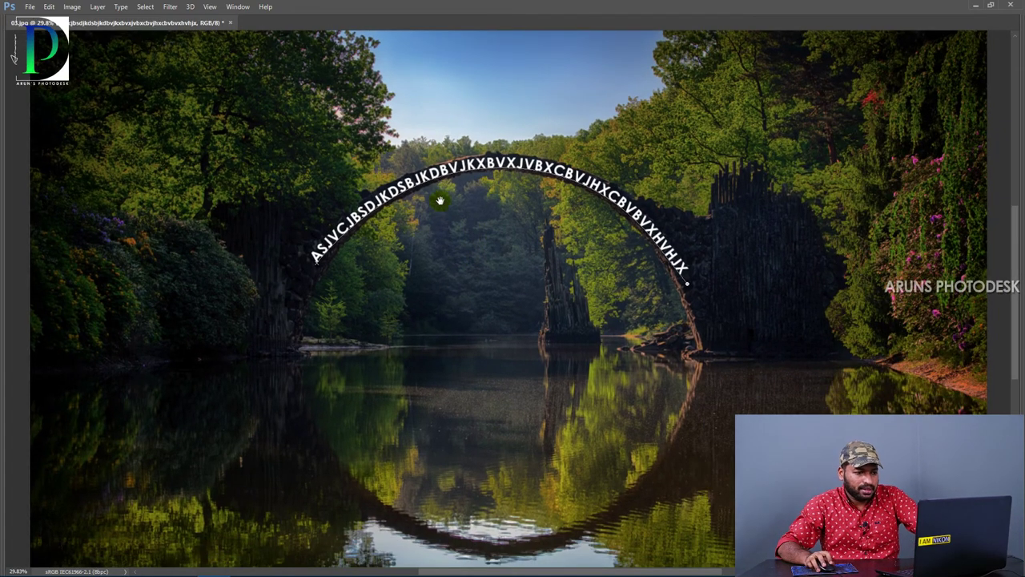
{"action": "scroll", "coordinate": [453, 194], "scroll_direction": "up", "scroll_amount": 4}
{"action": "scroll", "coordinate": [463, 194], "scroll_direction": "up", "scroll_amount": 2}
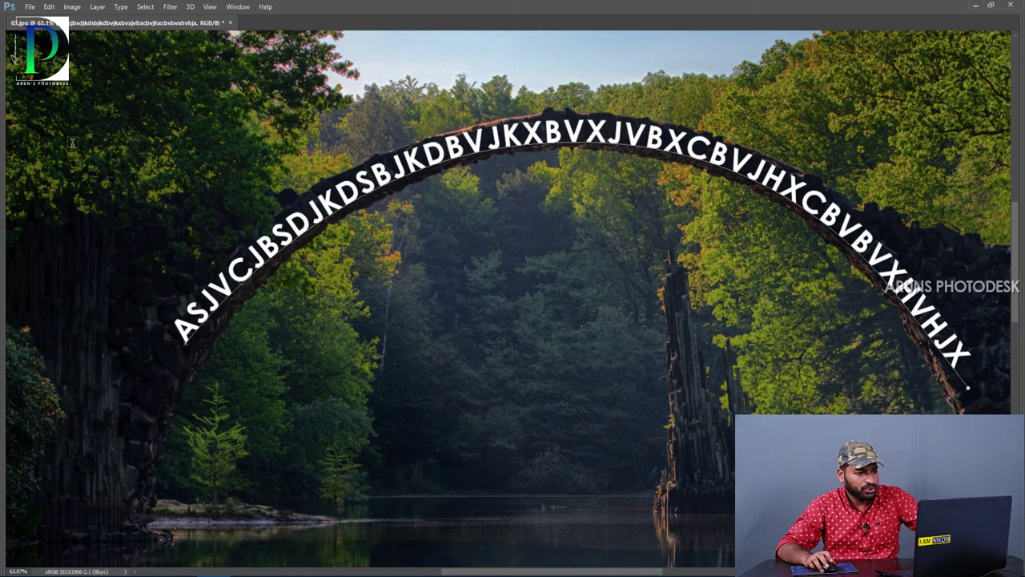
{"action": "key", "text": "Tab"}
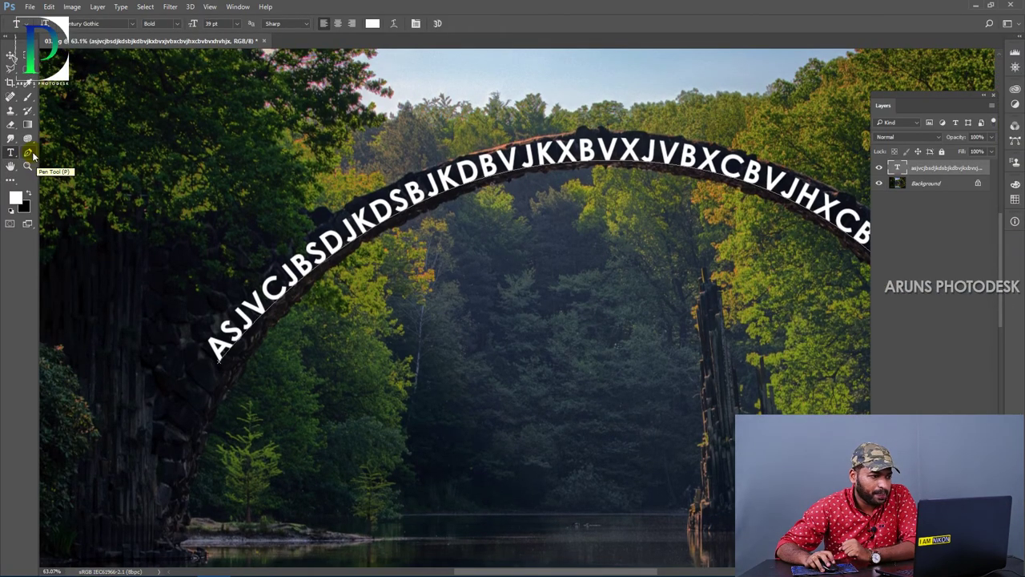
- Flip the arch text to the underside of the path using the Path Selection Tool
{"action": "left_click", "coordinate": [32, 154]}
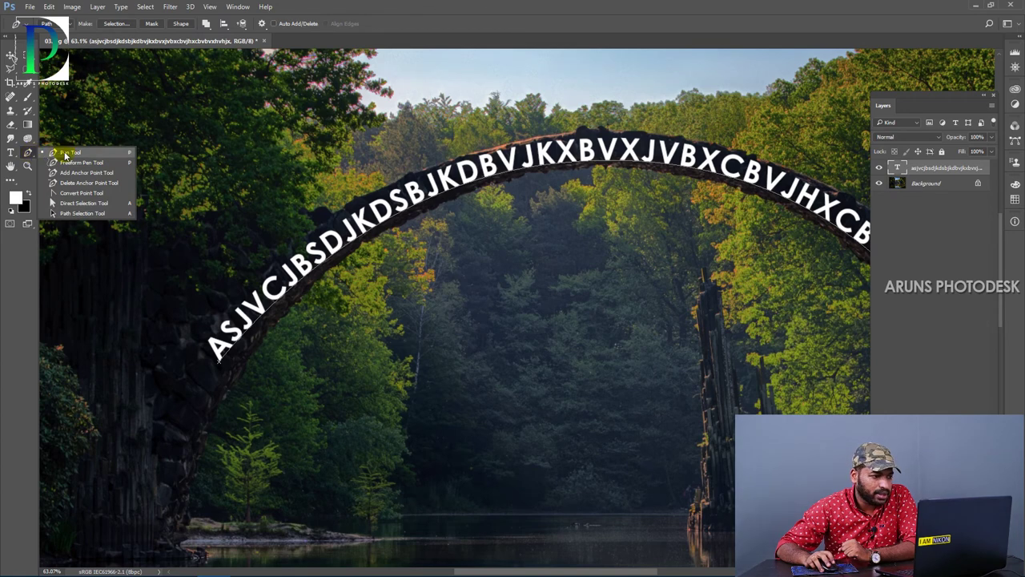
{"action": "left_click", "coordinate": [100, 213]}
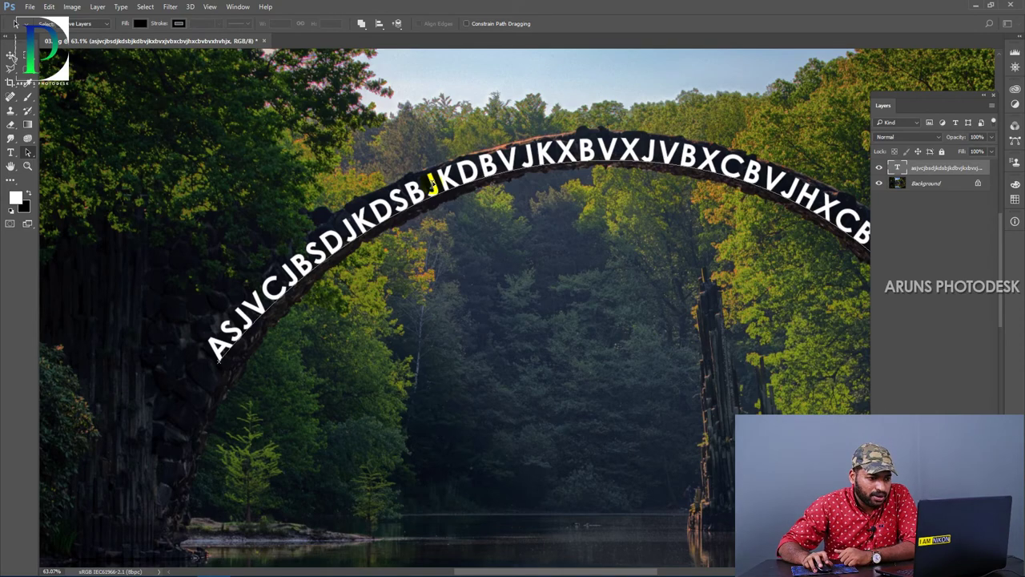
{"action": "left_click_drag", "start_coordinate": [425, 183], "coordinate": [507, 190]}
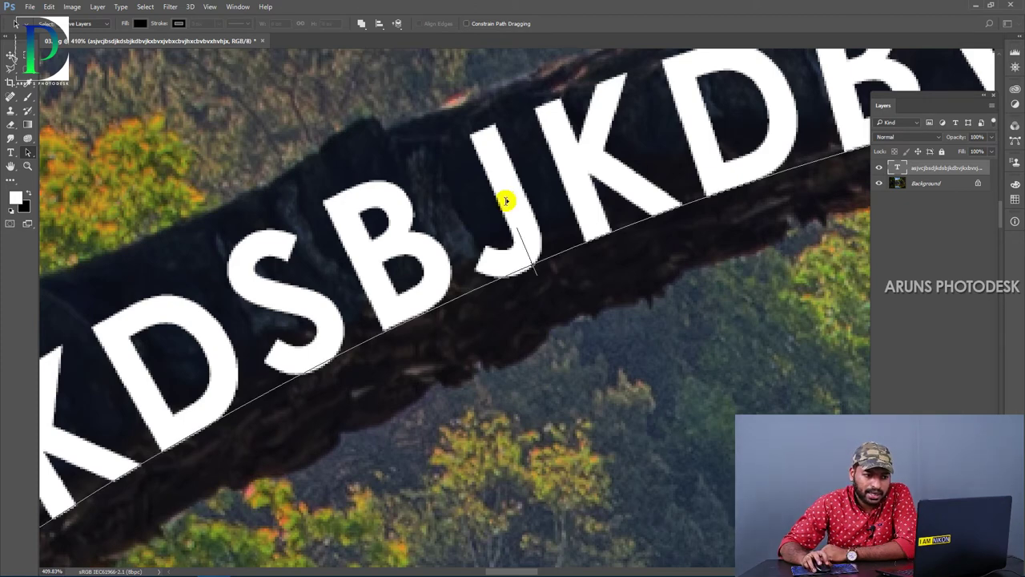
{"action": "left_click_drag", "start_coordinate": [506, 200], "coordinate": [157, 505]}
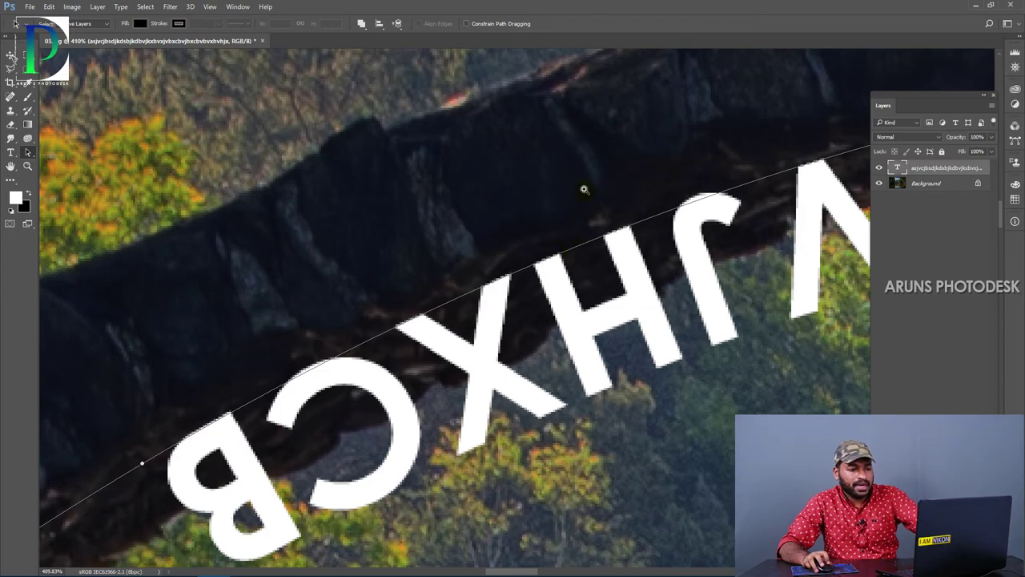
- Flip the text back upright so 'ASJVCJBSDJKDS' reads along the arch's left half
{"action": "scroll", "coordinate": [585, 194], "scroll_direction": "down", "scroll_amount": 10}
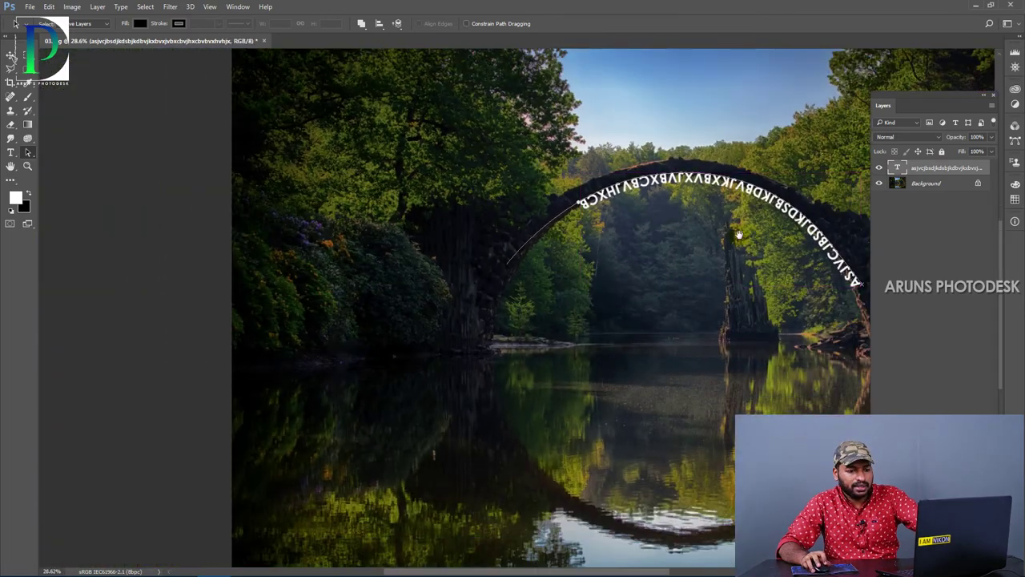
{"action": "left_click_drag", "start_coordinate": [738, 234], "coordinate": [695, 238]}
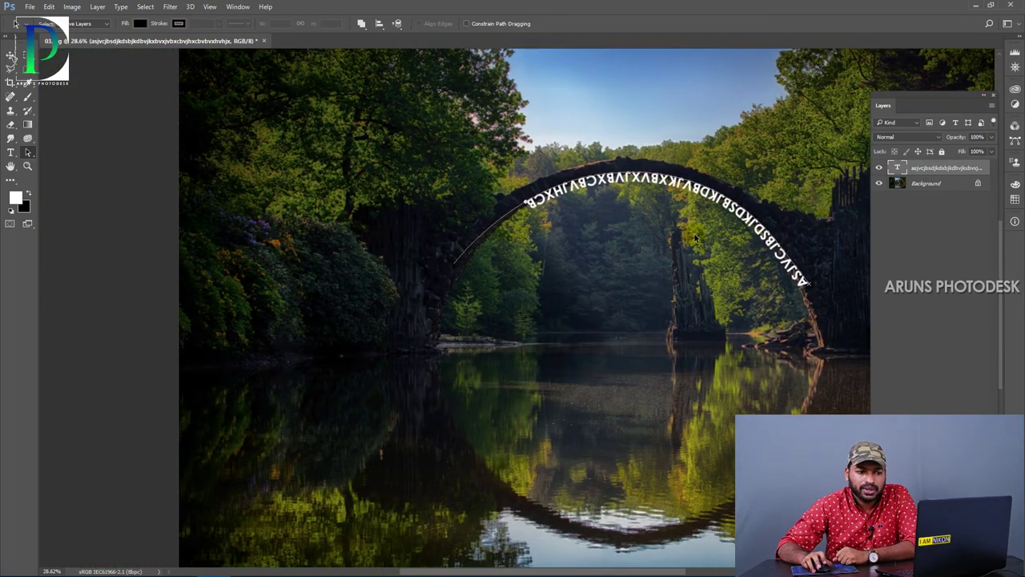
{"action": "scroll", "coordinate": [645, 176], "scroll_direction": "up", "scroll_amount": 6}
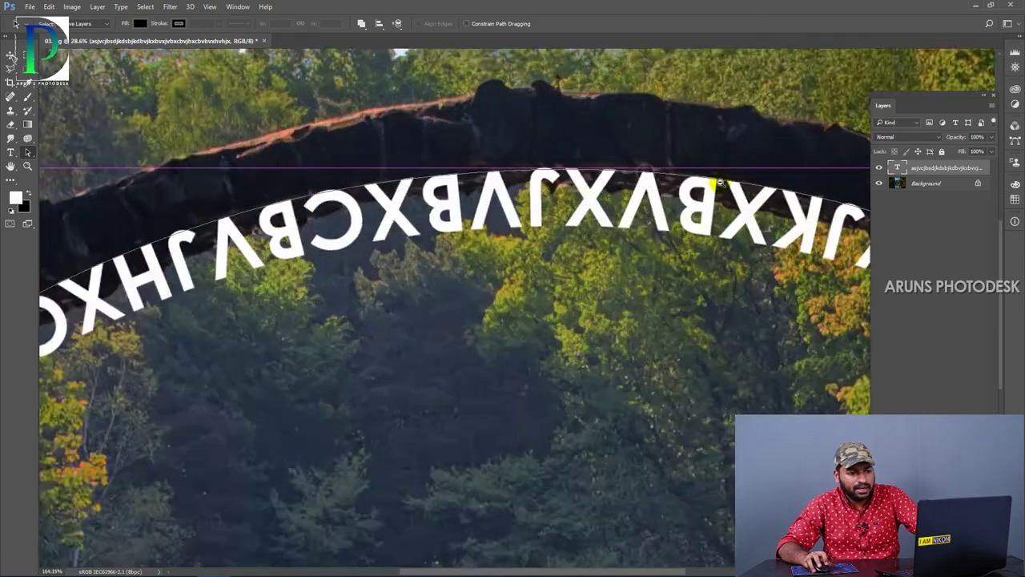
{"action": "scroll", "coordinate": [657, 180], "scroll_direction": "up", "scroll_amount": 2}
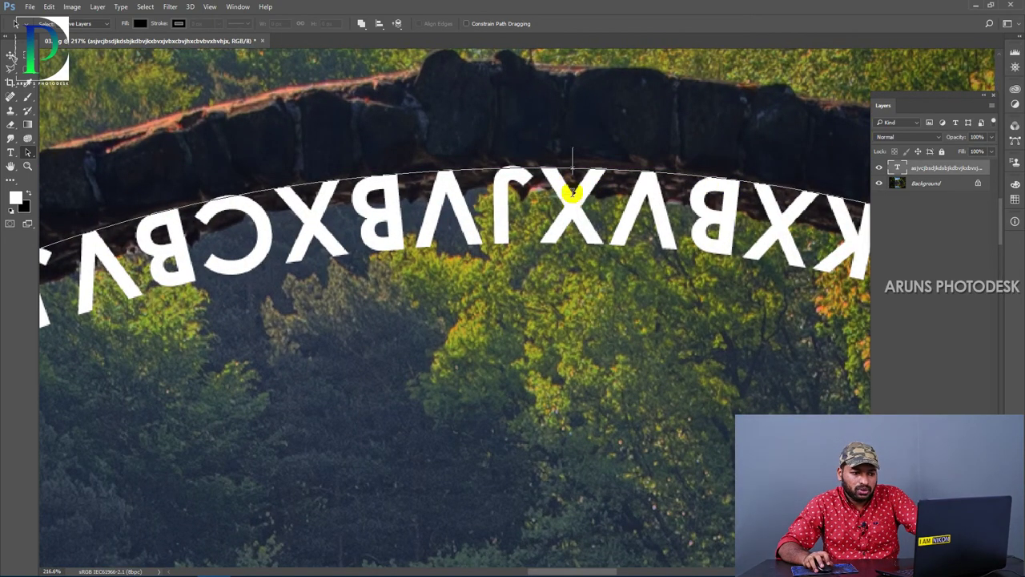
{"action": "left_click_drag", "start_coordinate": [573, 192], "coordinate": [556, 101]}
{"action": "scroll", "coordinate": [526, 137], "scroll_direction": "down", "scroll_amount": 6}
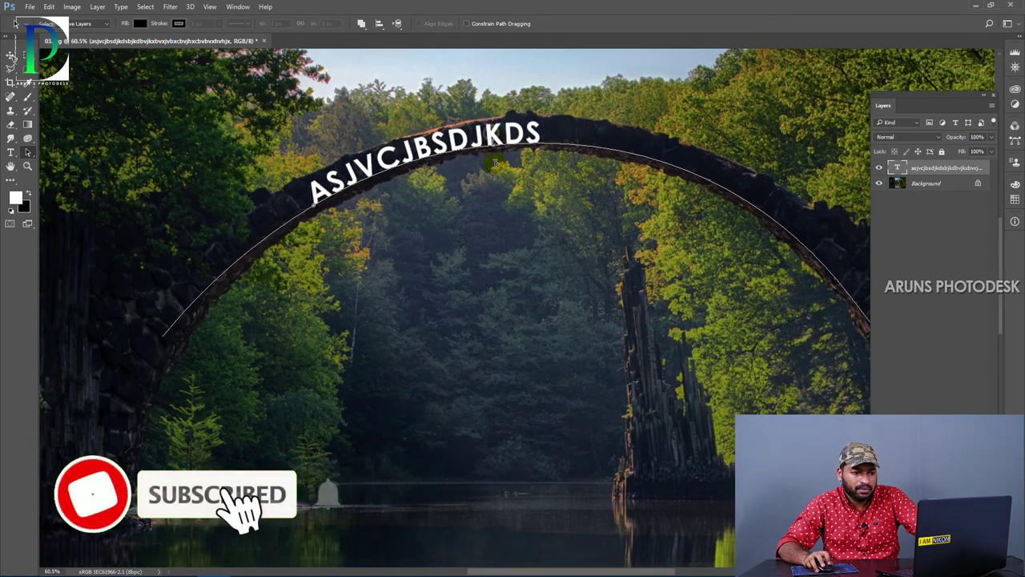
{"action": "key", "text": "v"}
{"action": "scroll", "coordinate": [495, 163], "scroll_direction": "down", "scroll_amount": 4}
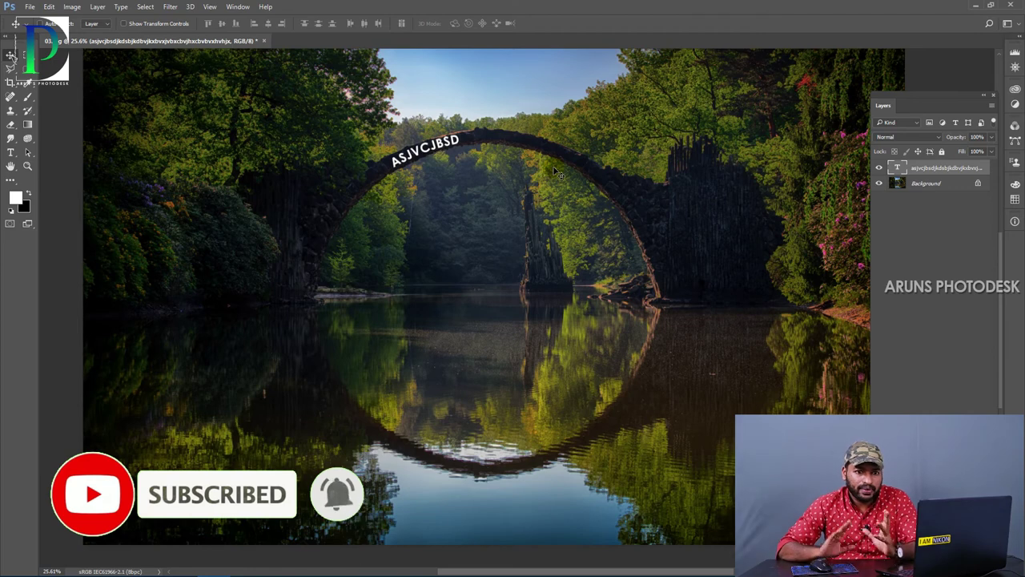
- Hide the arch text layer and Shift-draw an Ellipse 1 circle over the arch and reflection
{"action": "key", "text": "ctrl+comma"}
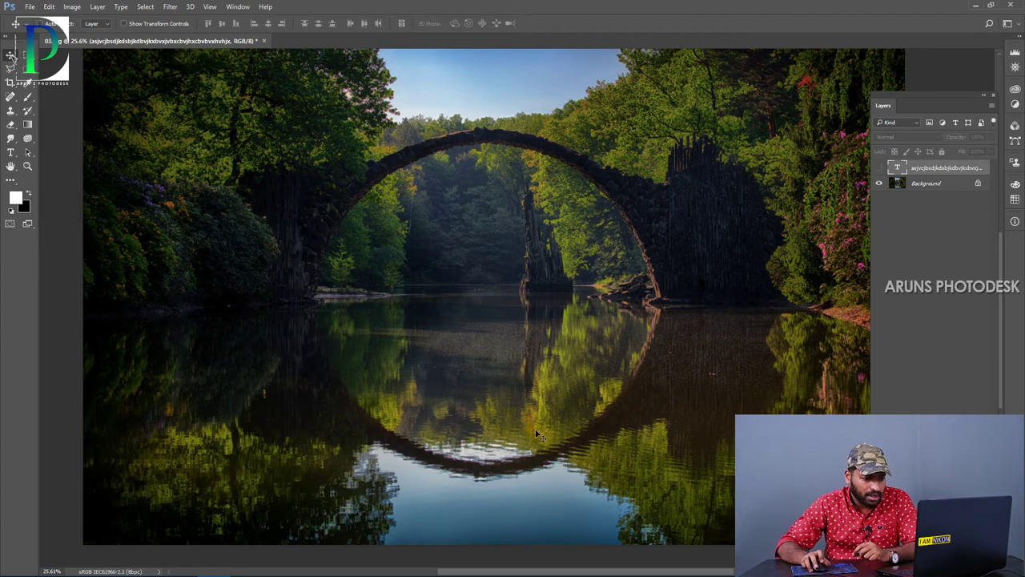
{"action": "key", "text": "u"}
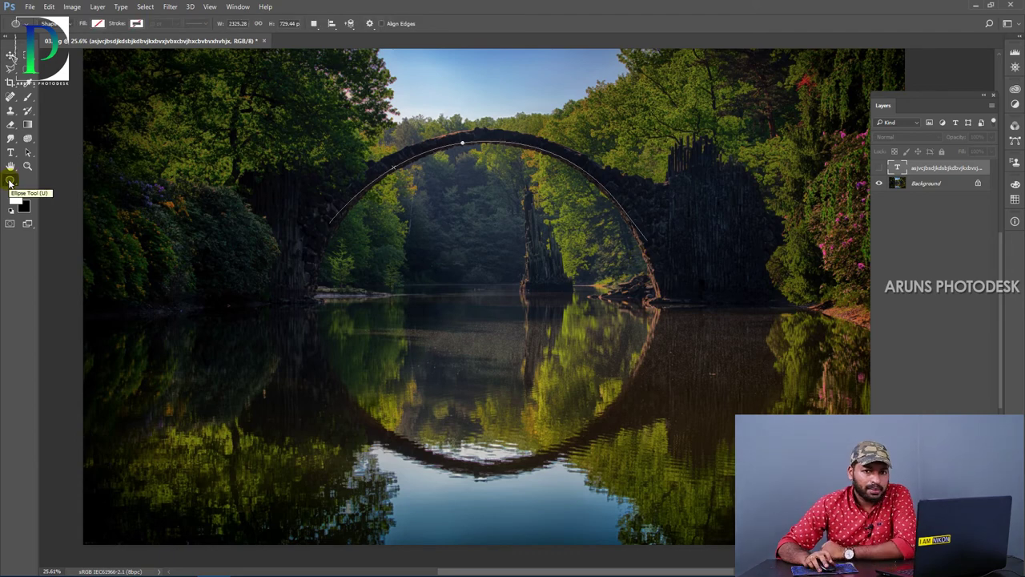
{"action": "left_click", "coordinate": [11, 177]}
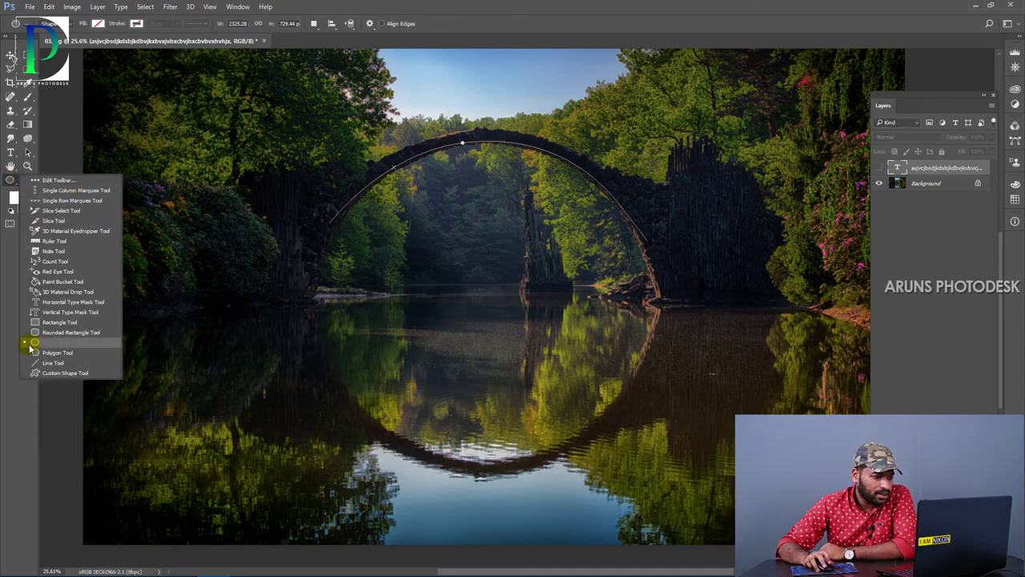
{"action": "left_click", "coordinate": [67, 346]}
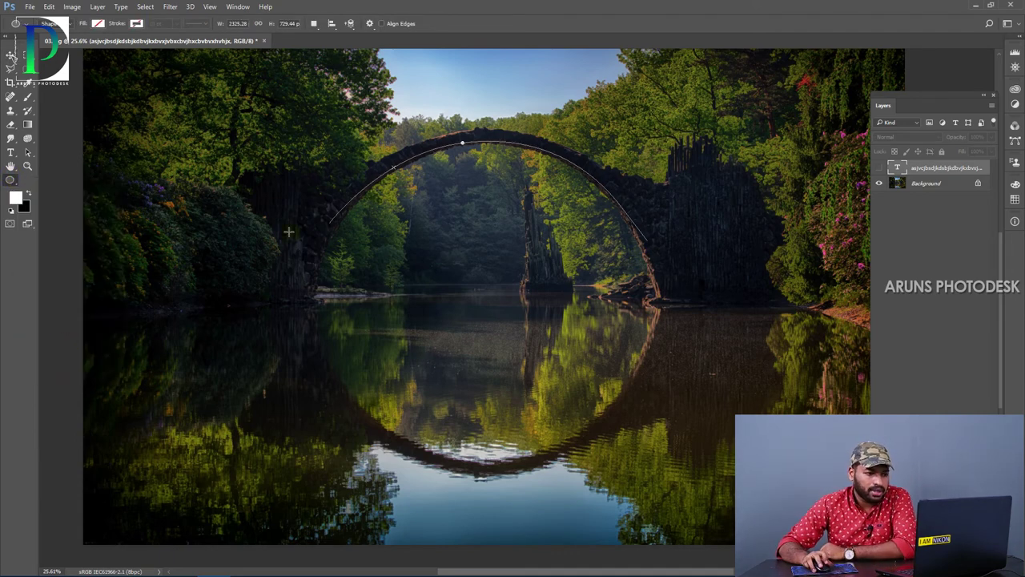
{"action": "left_click_drag", "start_coordinate": [469, 323], "coordinate": [650, 459]}
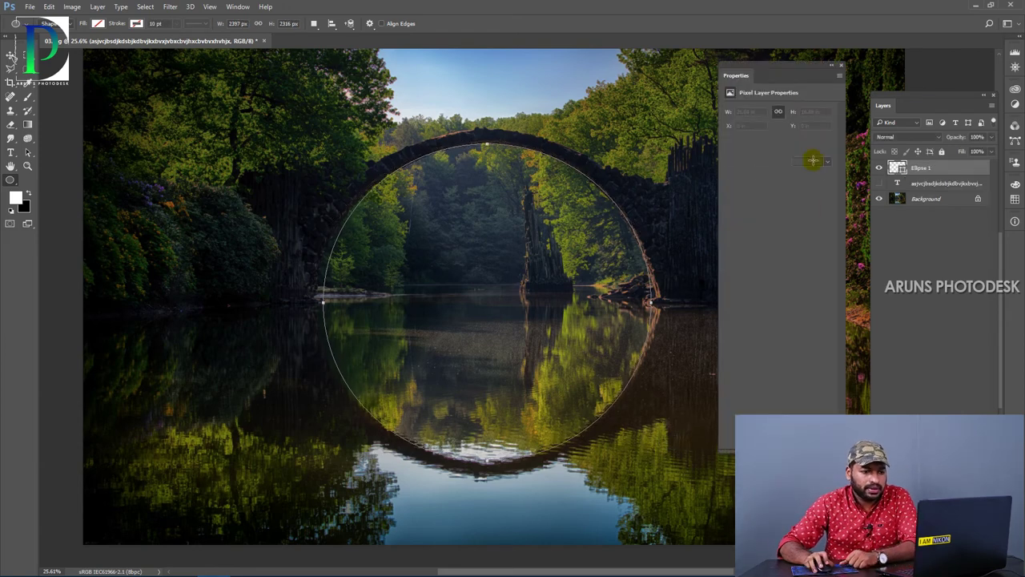
{"action": "left_click", "coordinate": [843, 68]}
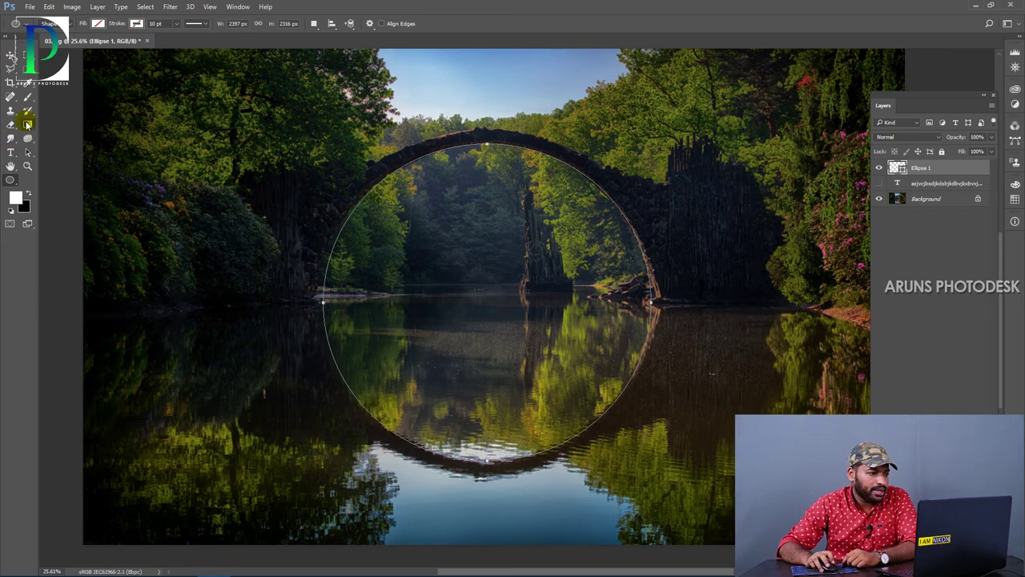
{"action": "left_click", "coordinate": [11, 153]}
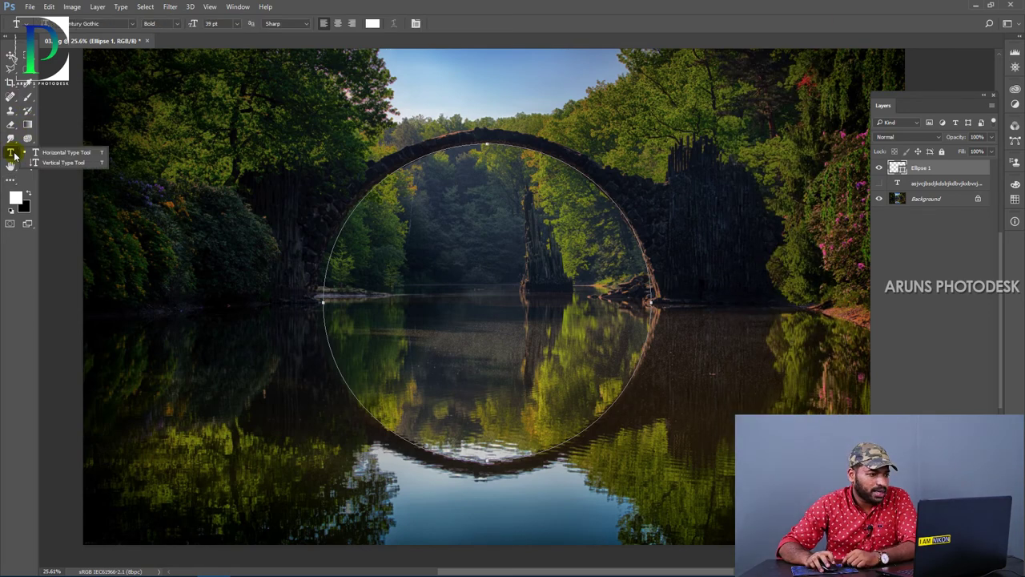
- Paste the long run of capital letters onto the circle path and commit the type layer
{"action": "left_click", "coordinate": [48, 153]}
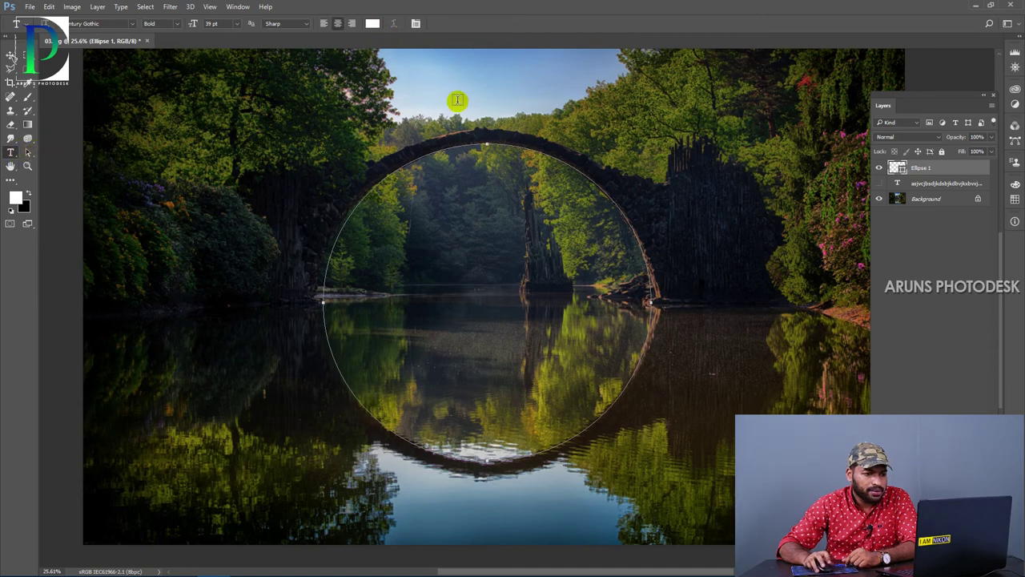
{"action": "left_click", "coordinate": [452, 148]}
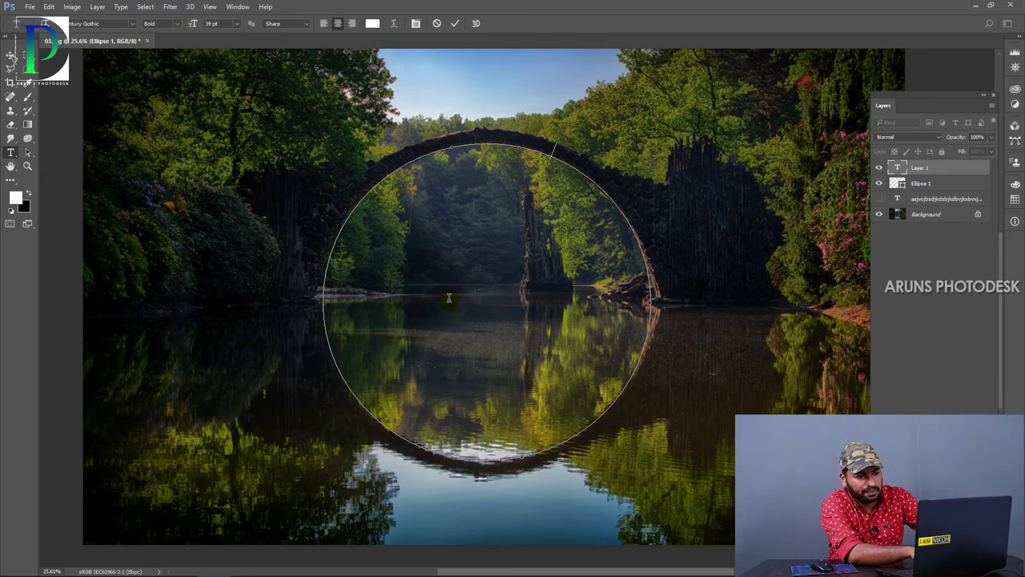
{"action": "type", "text": "JSDJVBSDVBSDKJVBSDKJVBSDJHBLAXNASLXML:KXASBXASHJVHJASBCNMASBCKJASHCJA JSFEBSDNWCBCHCBSDBJHBSDJHBSDJVBSDKJNSDKJBSDKBVSD"}
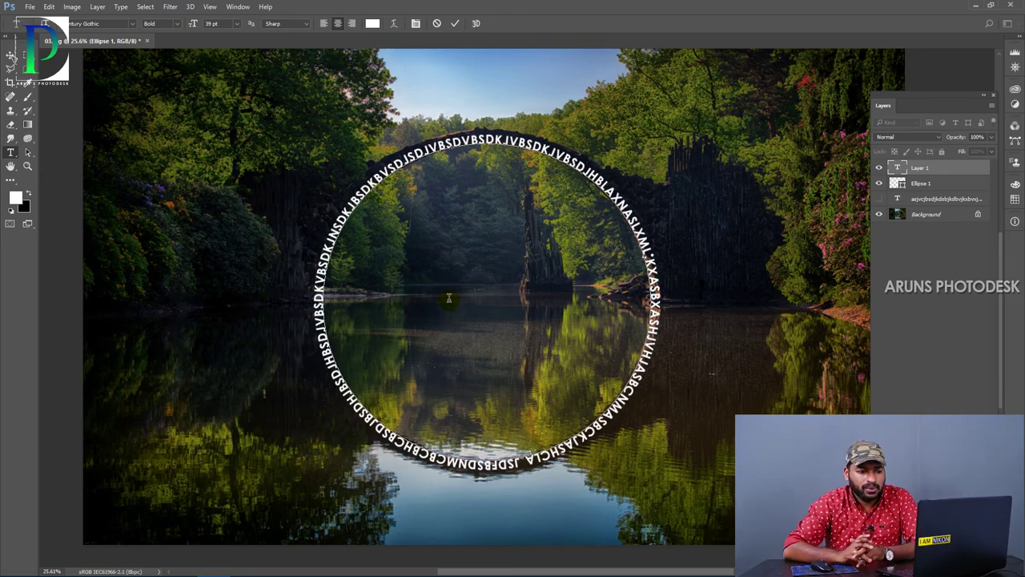
{"action": "key", "text": "ctrl+Return"}
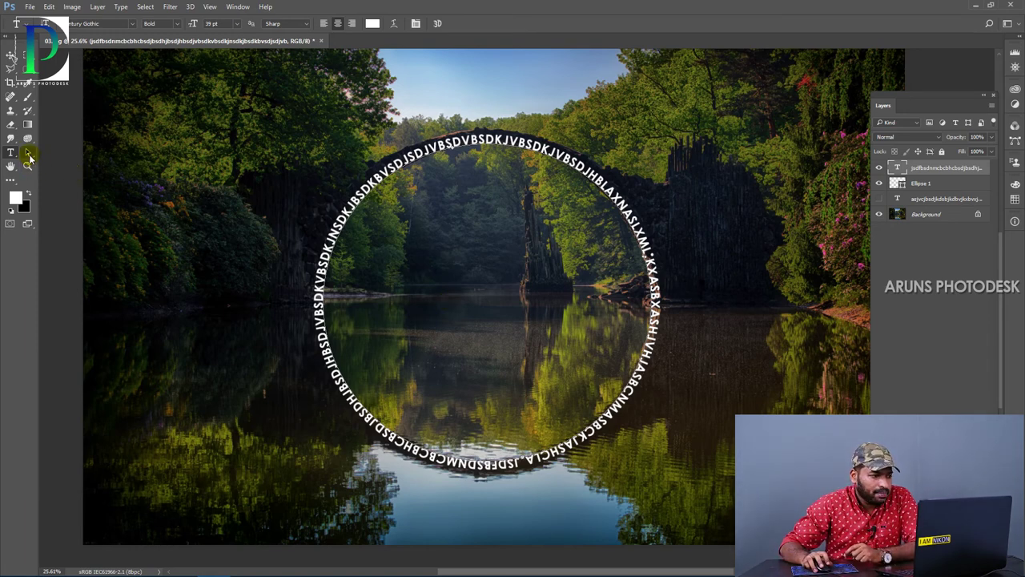
- Flip the circle text inside and back outside to shift its start, then hide it
{"action": "left_click", "coordinate": [29, 155]}
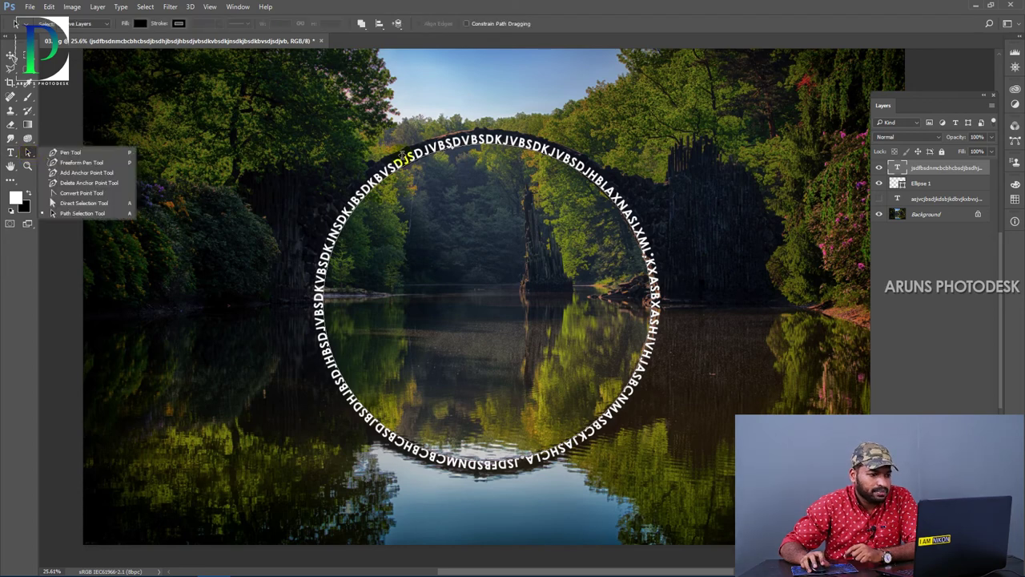
{"action": "left_click_drag", "start_coordinate": [409, 157], "coordinate": [415, 178]}
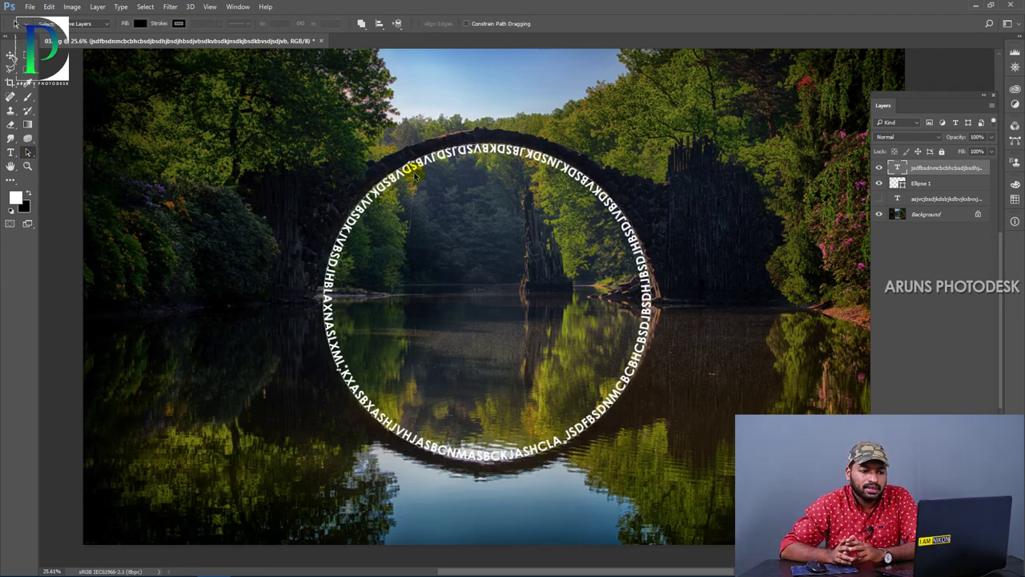
{"action": "left_click_drag", "start_coordinate": [415, 178], "coordinate": [388, 152]}
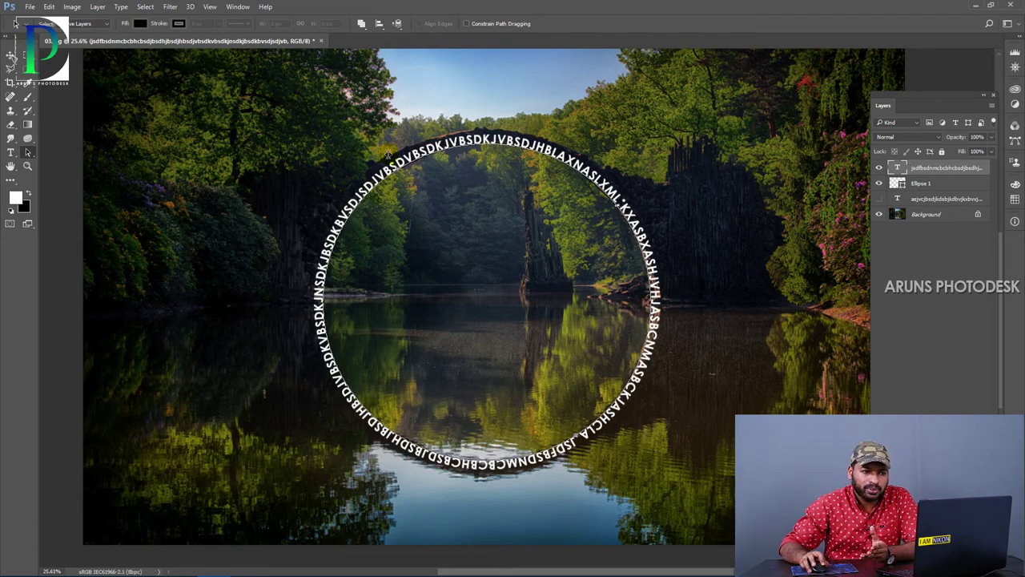
{"action": "left_click", "coordinate": [11, 55]}
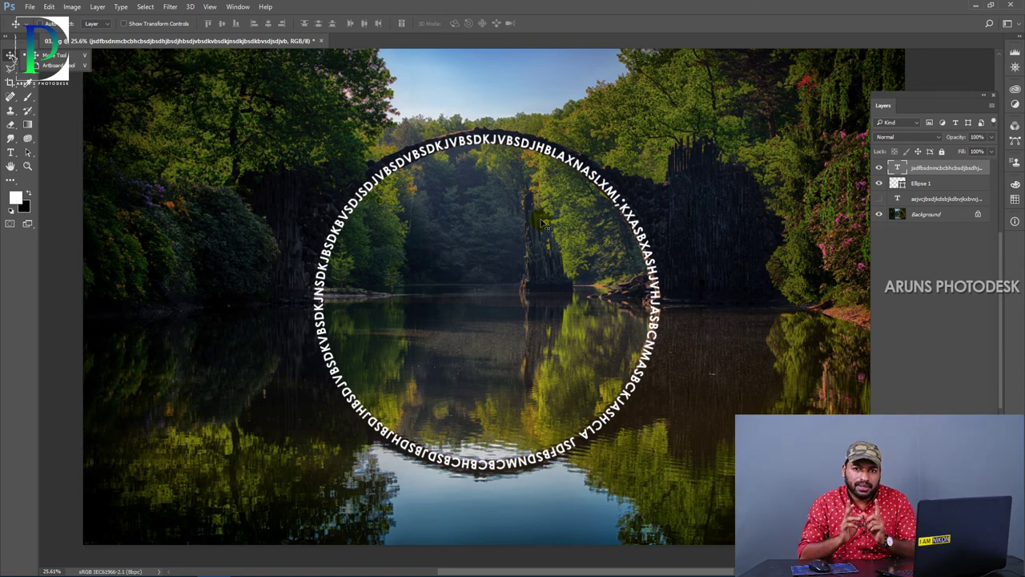
{"action": "key", "text": "ctrl+z"}
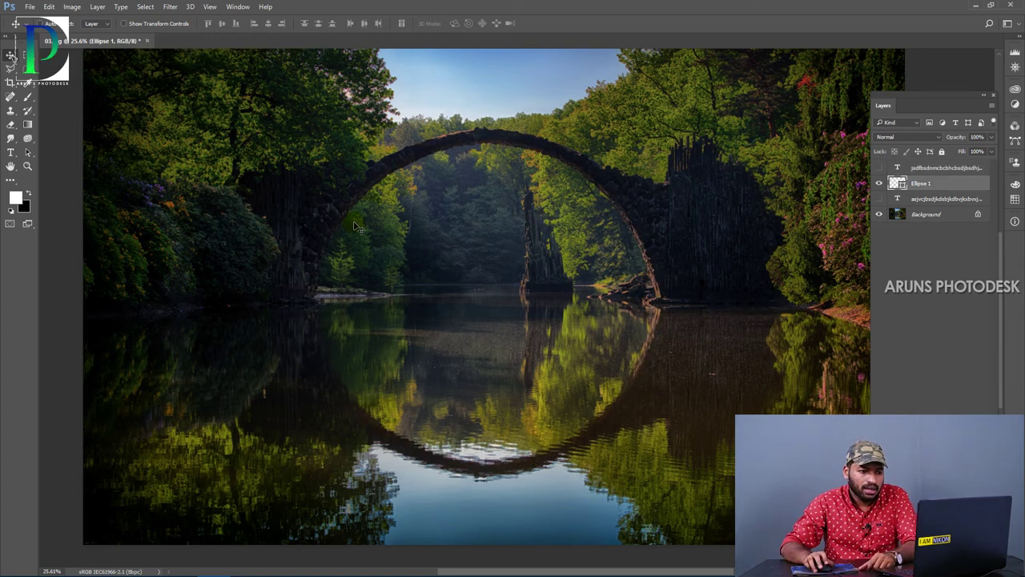
- Click inside the Ellipse 1 circle with the Type tool to create an empty area text box
{"action": "left_click", "coordinate": [10, 180]}
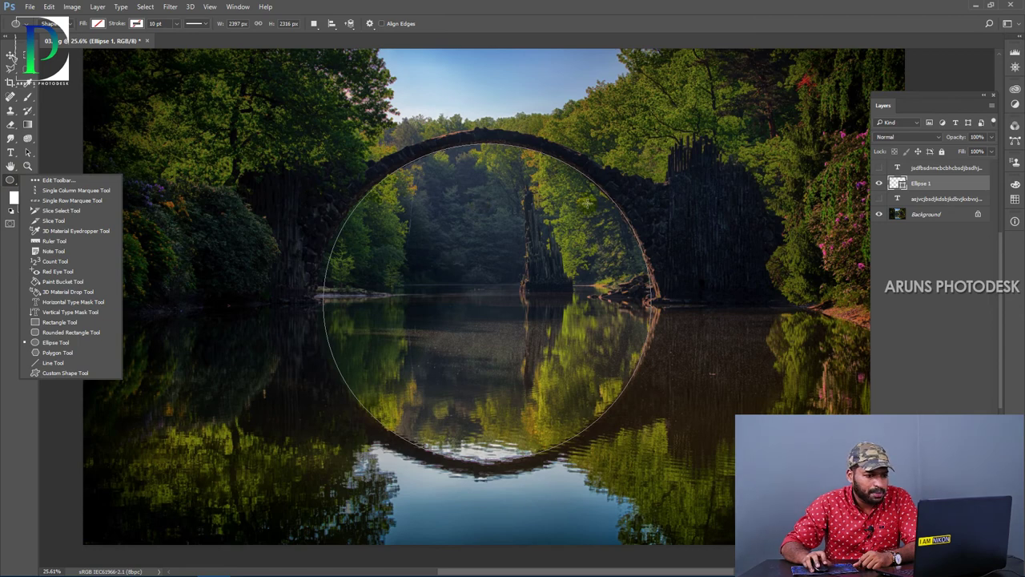
{"action": "left_click", "coordinate": [470, 132]}
{"action": "left_click", "coordinate": [535, 218]}
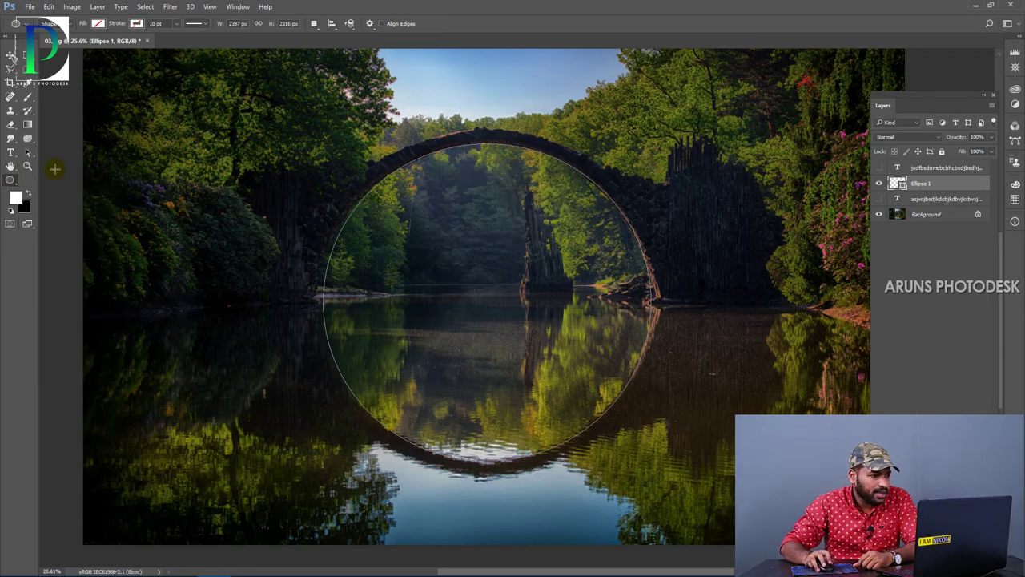
{"action": "left_click", "coordinate": [10, 153]}
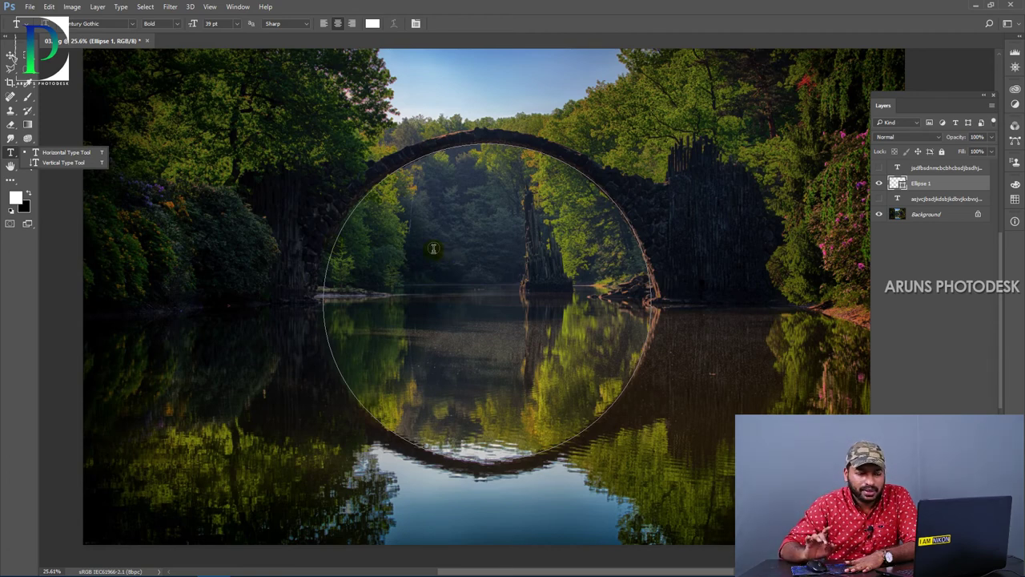
{"action": "left_click", "coordinate": [433, 248]}
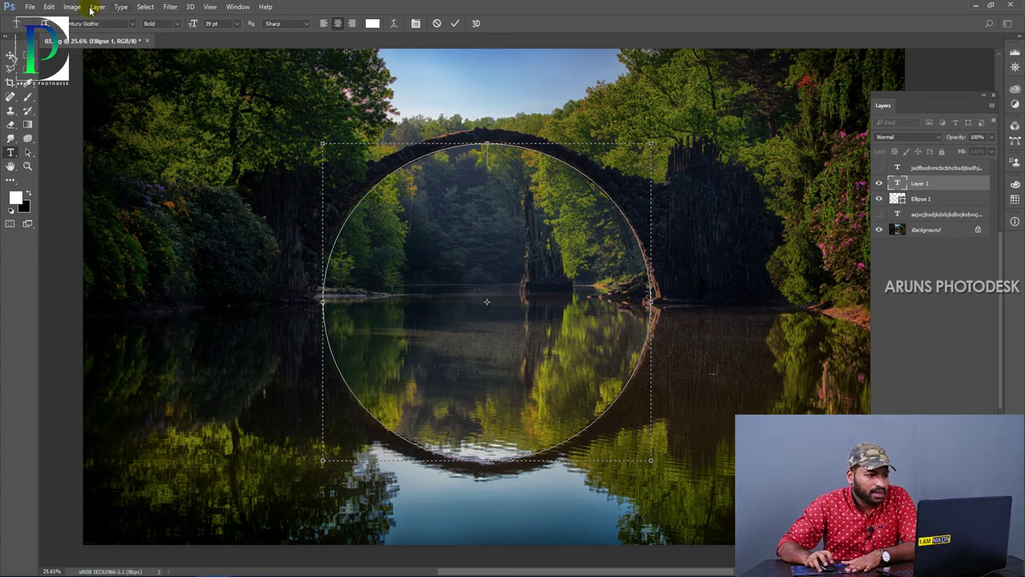
- Fill the circle with Lorem Ipsum placeholder text and view the image in full screen mode
{"action": "left_click", "coordinate": [121, 6]}
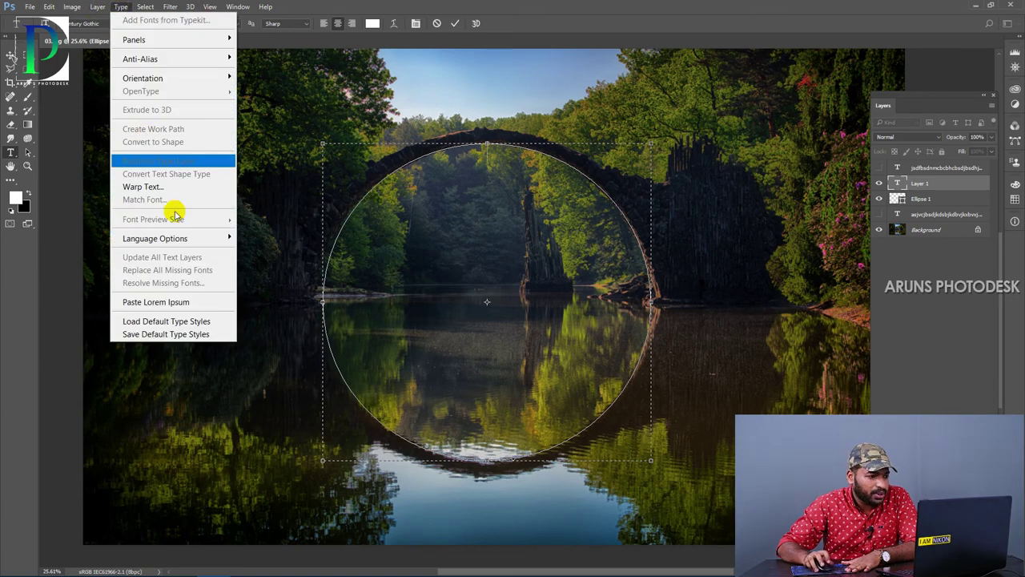
{"action": "left_click", "coordinate": [185, 303]}
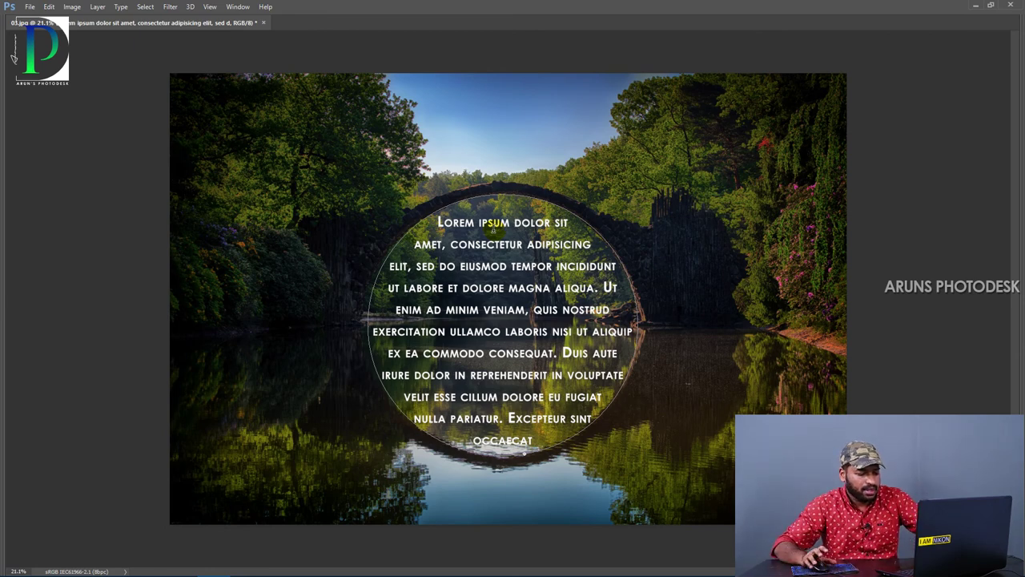
{"action": "key", "text": "f"}
{"action": "key", "text": "f"}
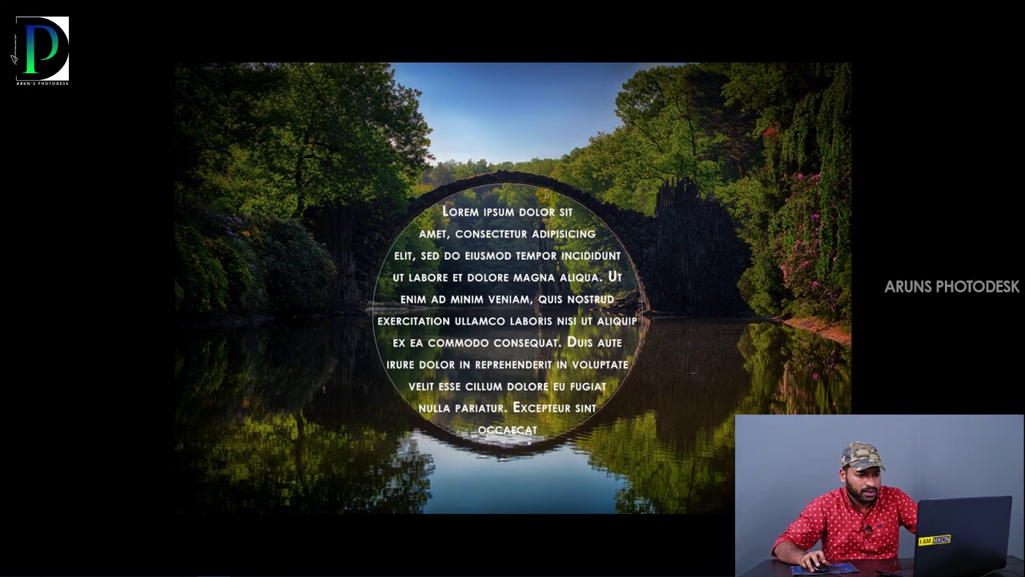
{"action": "scroll", "coordinate": [511, 275], "scroll_direction": "up", "scroll_amount": 1}
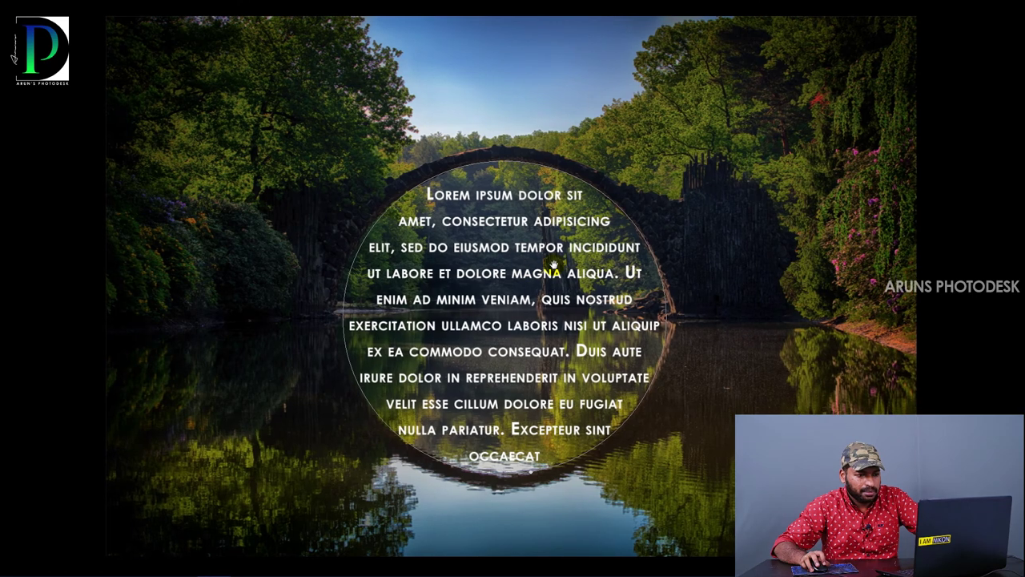
- Tighten the paragraph's tracking and leading with Alt+arrow keys and commit
{"action": "left_click", "coordinate": [522, 223]}
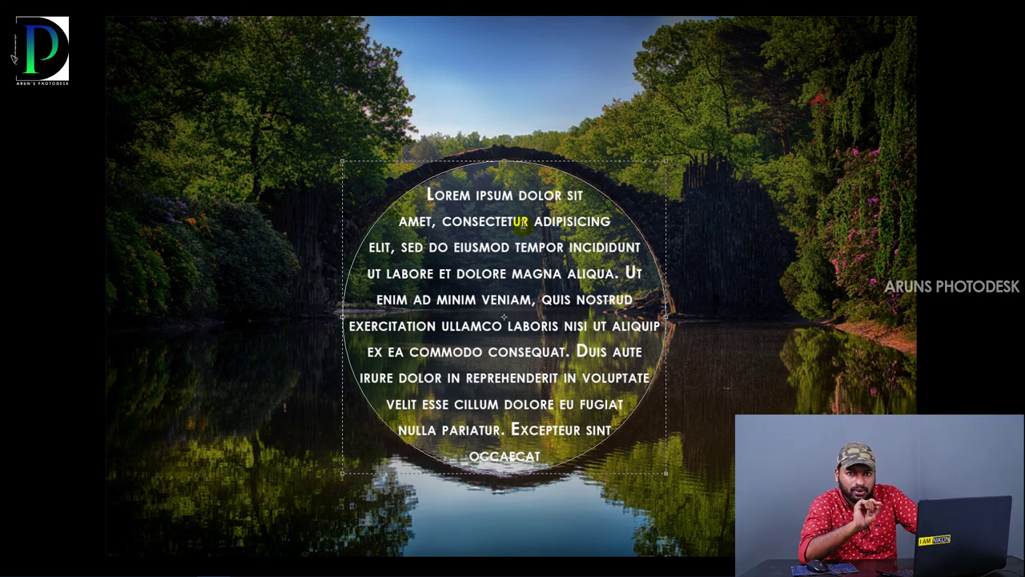
{"action": "key", "text": "ctrl+a"}
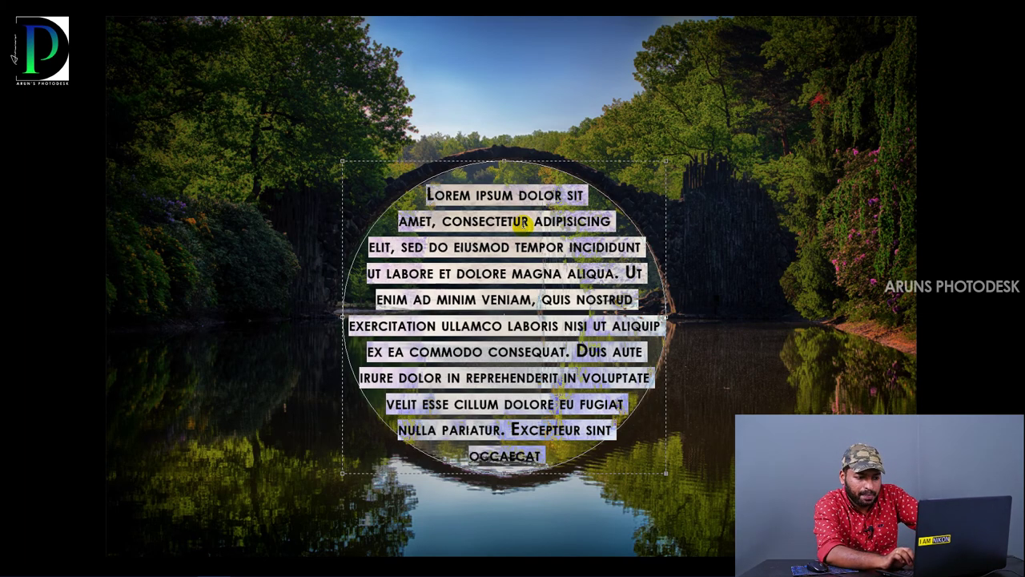
{"action": "key", "text": "alt+Right"}
{"action": "key", "text": "alt+Left"}
{"action": "key", "text": "alt+Left"}
{"action": "key", "text": "alt+Left"}
{"action": "key", "text": "alt+Left"}
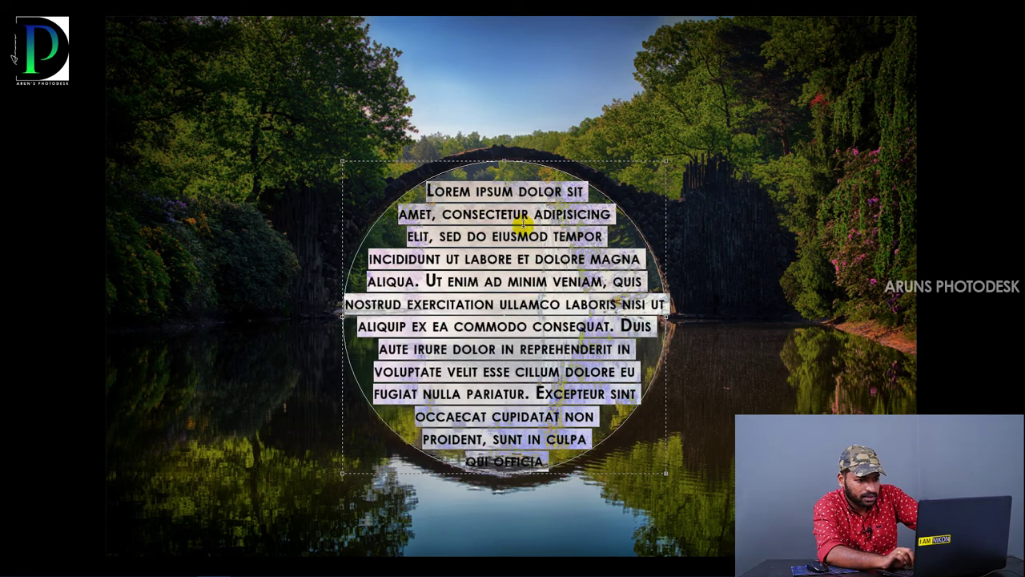
{"action": "key", "text": "alt+Up"}
{"action": "key", "text": "alt+Up"}
{"action": "key", "text": "alt+Up"}
{"action": "key", "text": "alt+Up"}
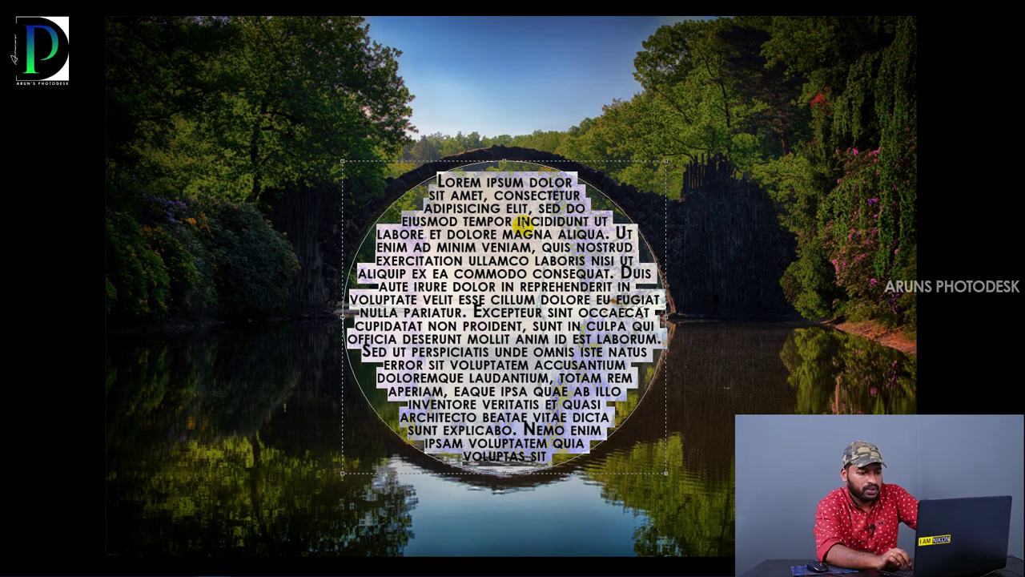
{"action": "left_click", "coordinate": [521, 225]}
{"action": "key", "text": "ctrl+Return"}
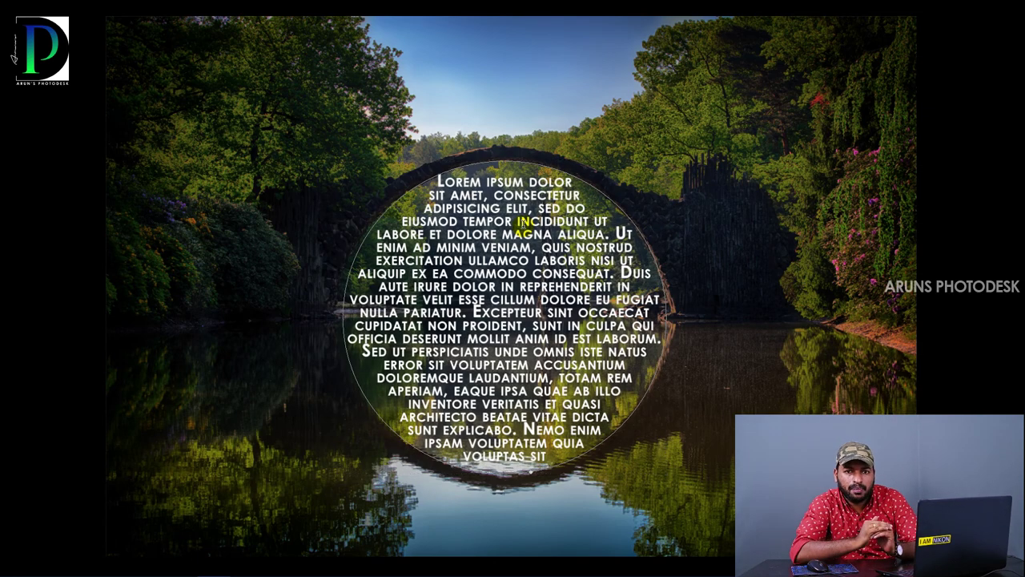
- Shrink the whole paragraph's font size two steps and commit, fitting more lorem ipsum
{"action": "key", "text": "ctrl+t"}
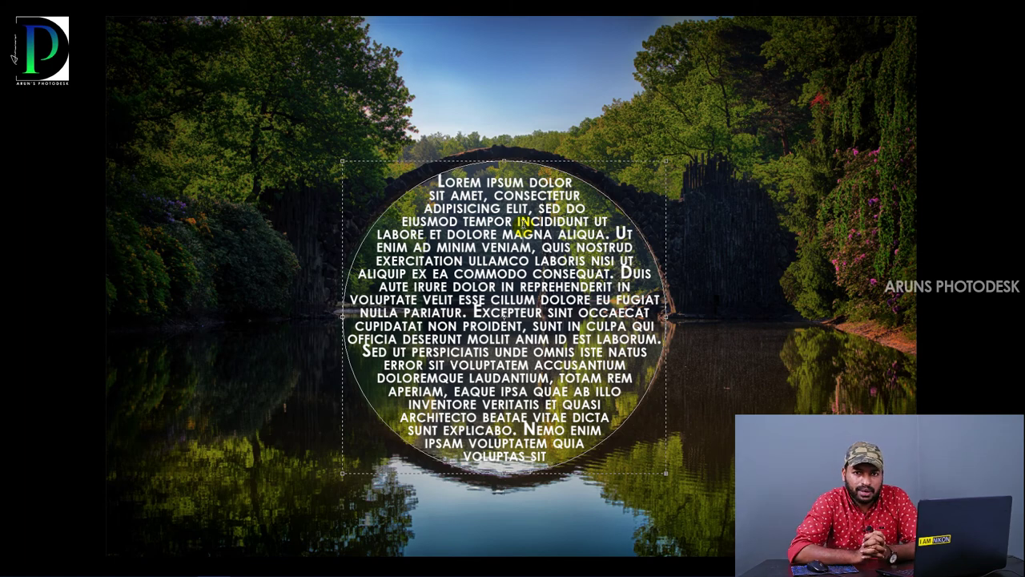
{"action": "left_click", "coordinate": [522, 225]}
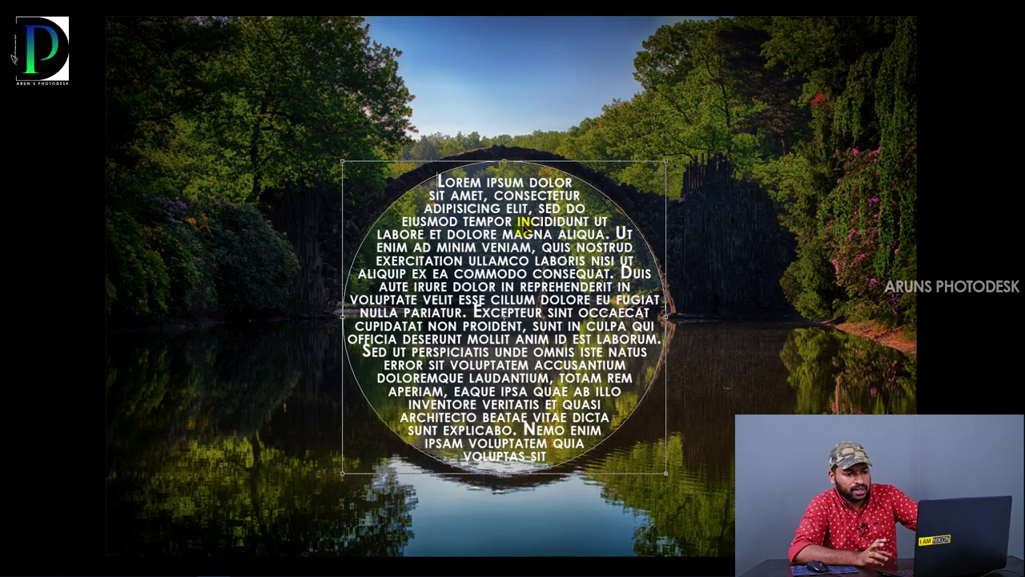
{"action": "key", "text": "ctrl+a"}
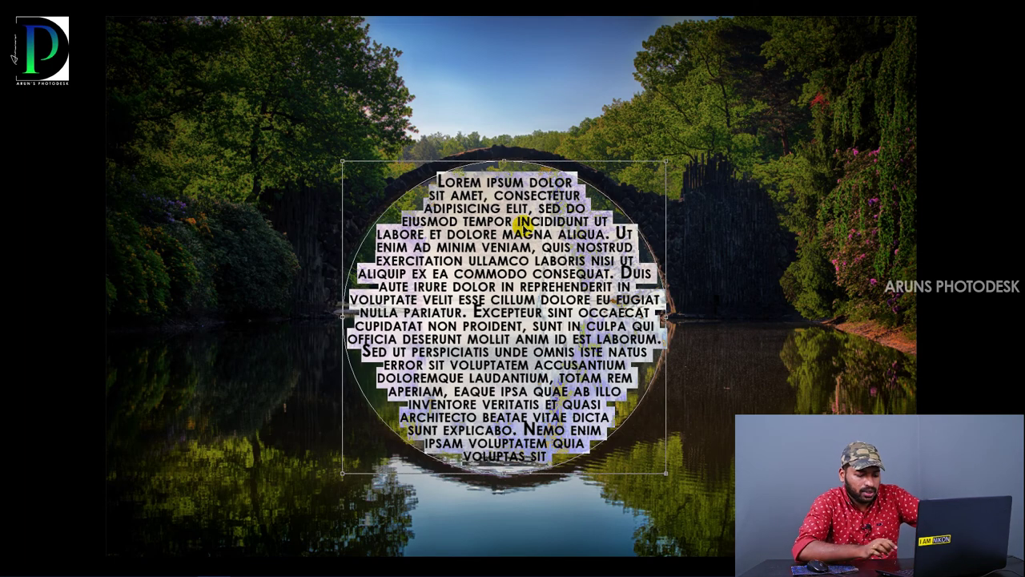
{"action": "key", "text": "ctrl+shift+comma"}
{"action": "key", "text": "ctrl+shift+comma"}
{"action": "key", "text": "ctrl+shift+comma"}
{"action": "key", "text": "ctrl+shift+comma"}
{"action": "key", "text": "ctrl+shift+comma"}
{"action": "key", "text": "ctrl+shift+comma"}
{"action": "key", "text": "ctrl+shift+comma"}
{"action": "key", "text": "ctrl+shift+comma"}
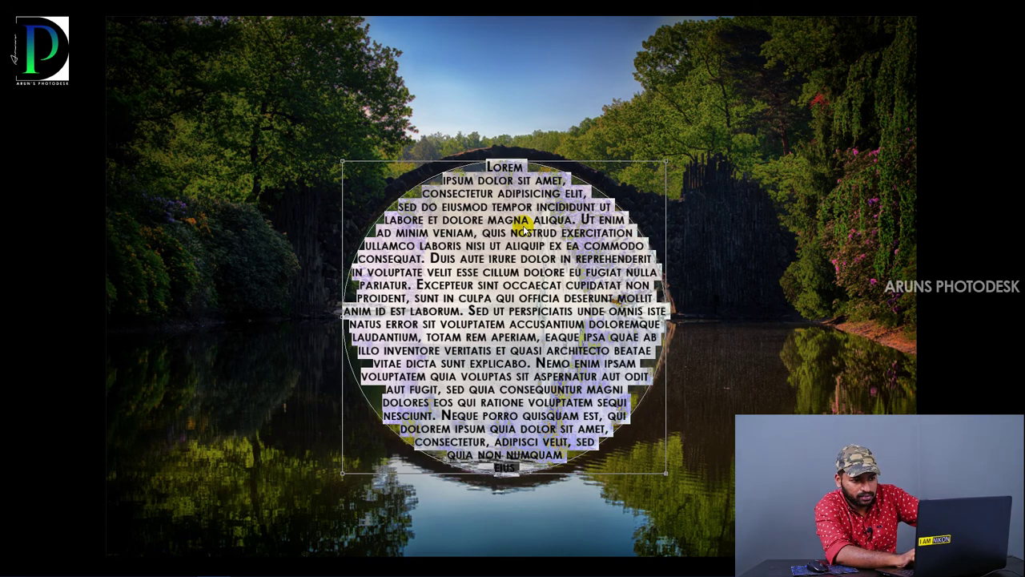
{"action": "key", "text": "ctrl+shift+comma"}
{"action": "key", "text": "ctrl+shift+comma"}
{"action": "key", "text": "ctrl+Return"}
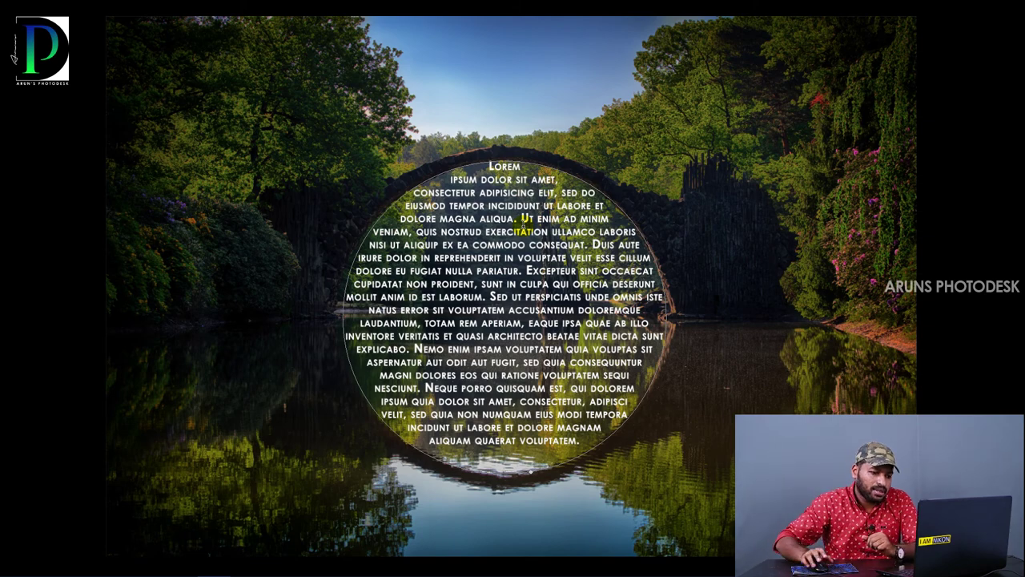
- Turn off small caps for the whole paragraph, then reduce its font size one step
{"action": "left_click", "coordinate": [498, 240]}
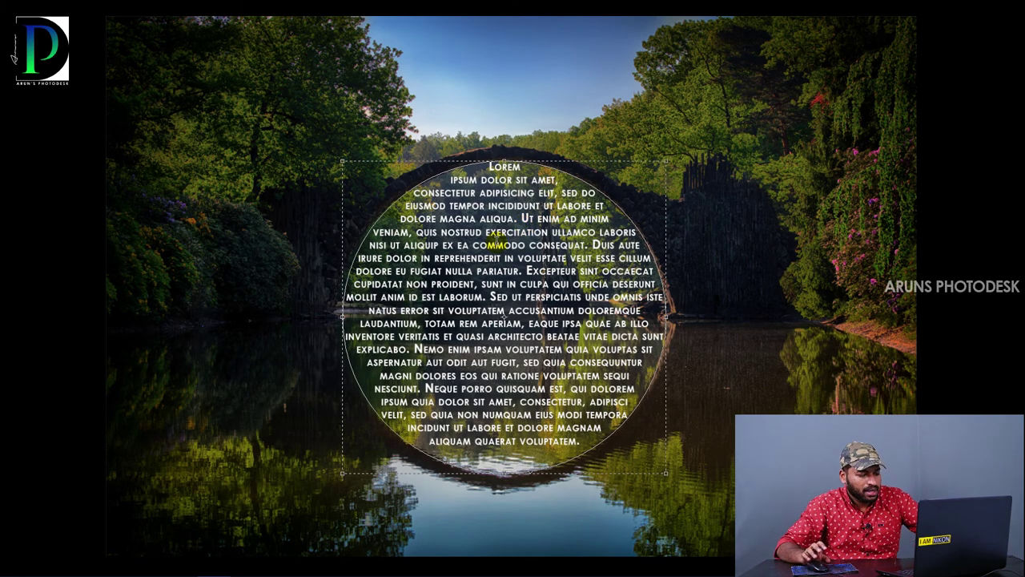
{"action": "key", "text": "ctrl+a"}
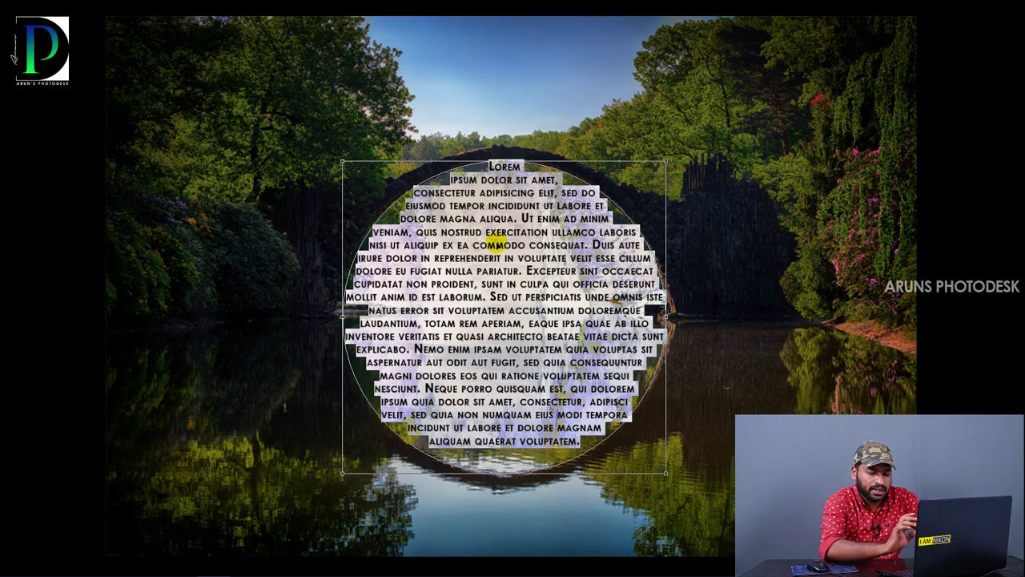
{"action": "key", "text": "ctrl+shift+h"}
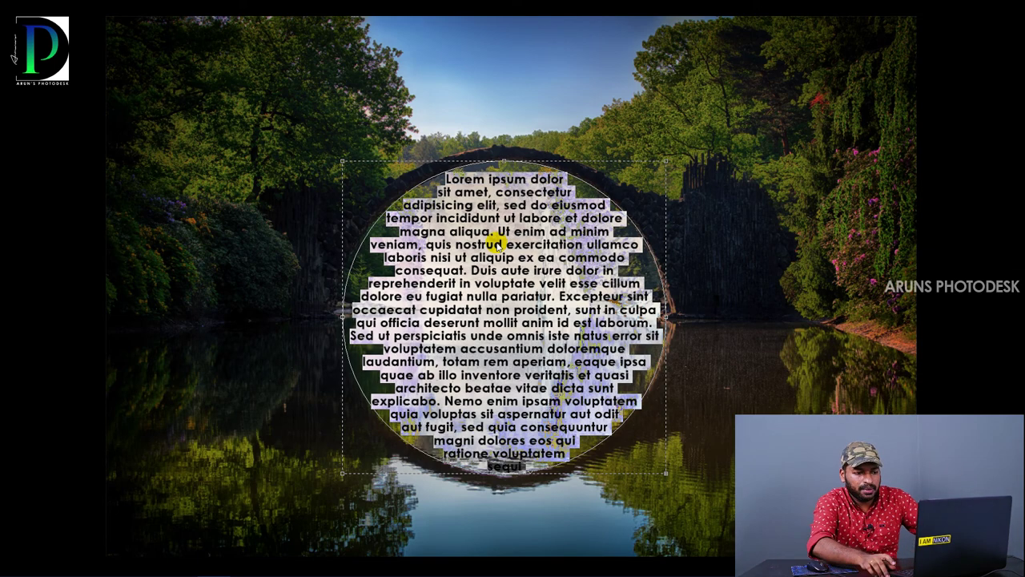
{"action": "key", "text": "ctrl+Return"}
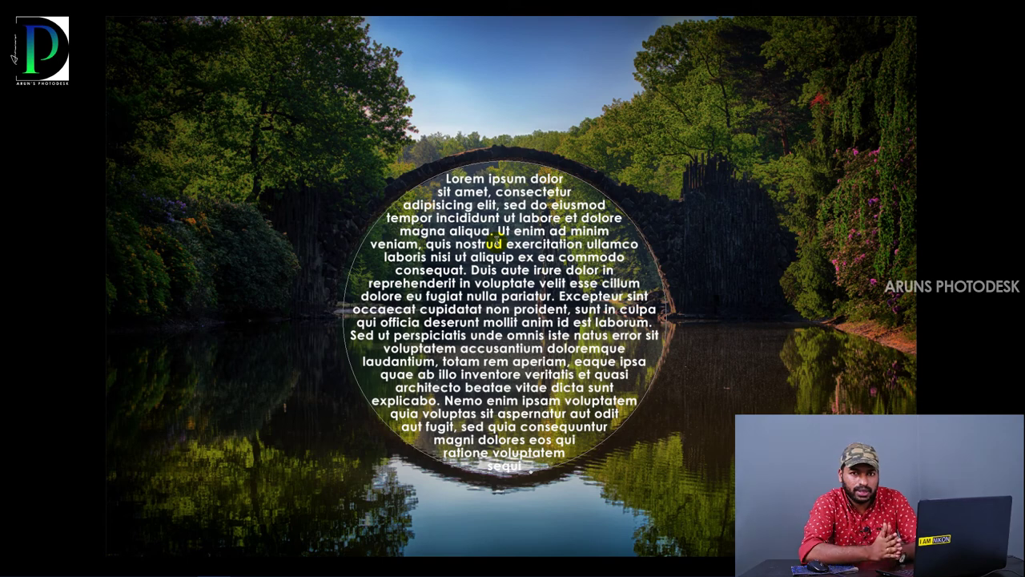
{"action": "key", "text": "ctrl+shift+comma"}
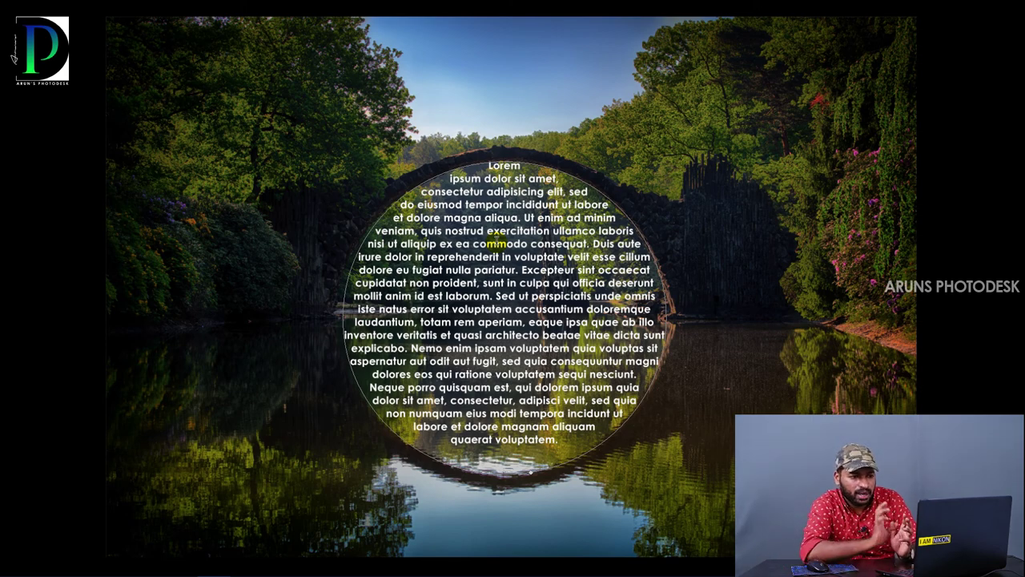
{"action": "left_click", "coordinate": [488, 257]}
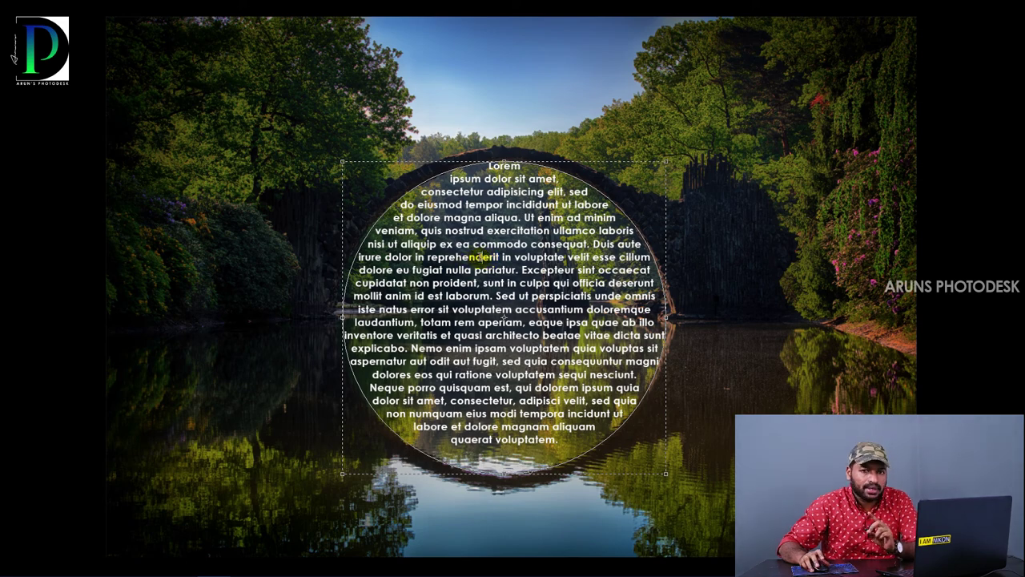
{"action": "key", "text": "ctrl+a"}
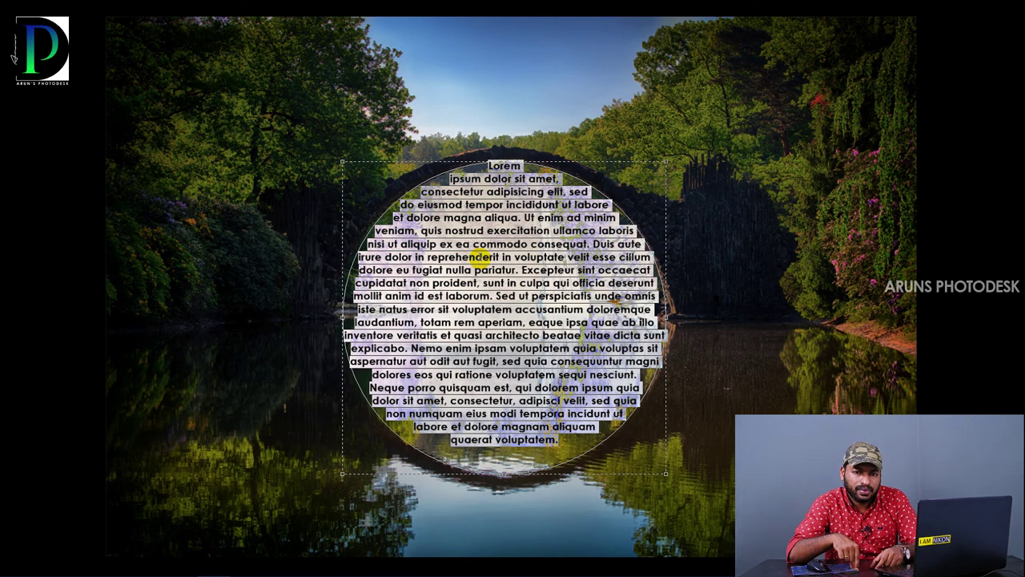
- Justify the whole circular paragraph, commit it, and target the Background layer
{"action": "left_click", "coordinate": [516, 270]}
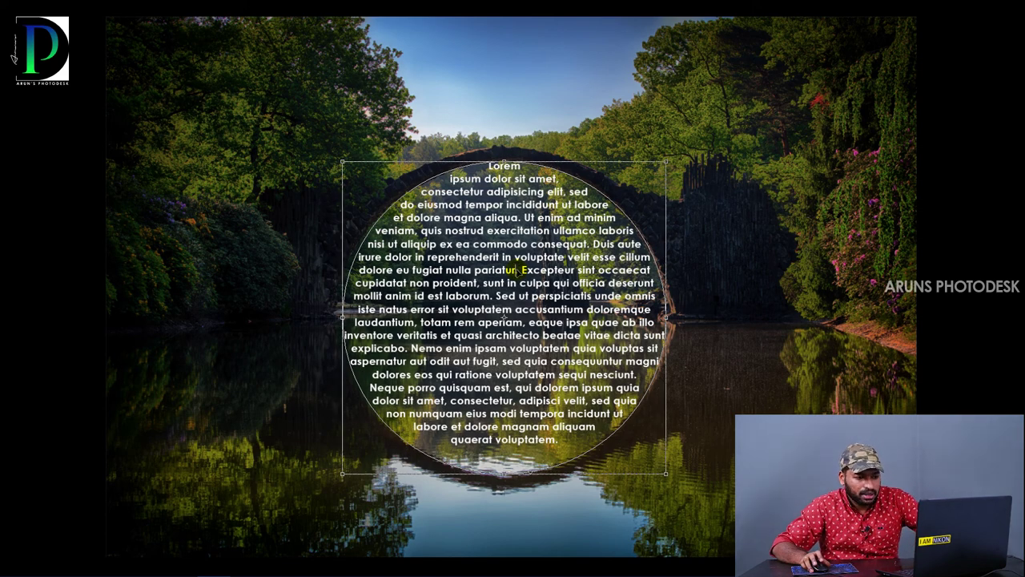
{"action": "key", "text": "ctrl+a"}
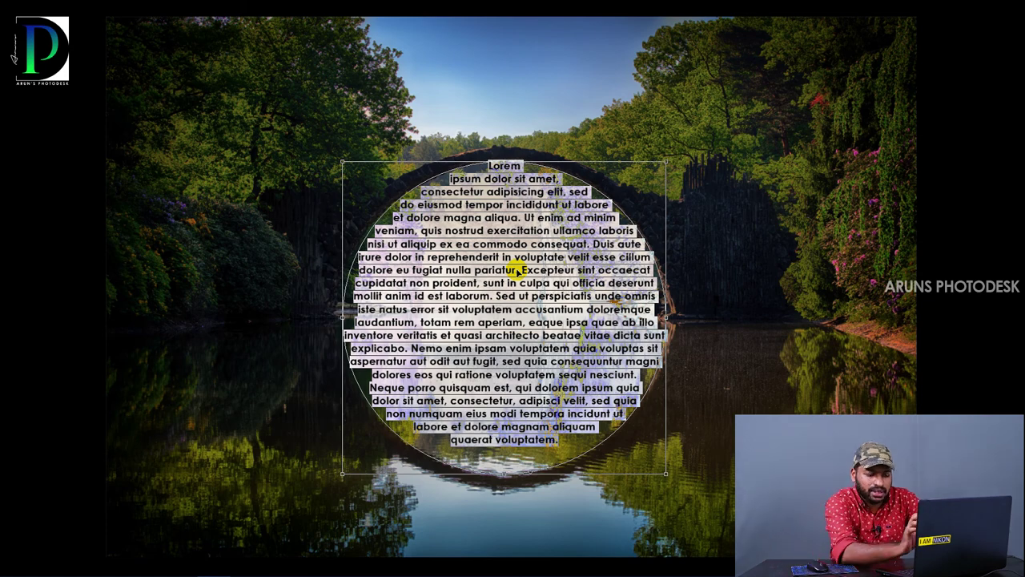
{"action": "key", "text": "ctrl+shift+j"}
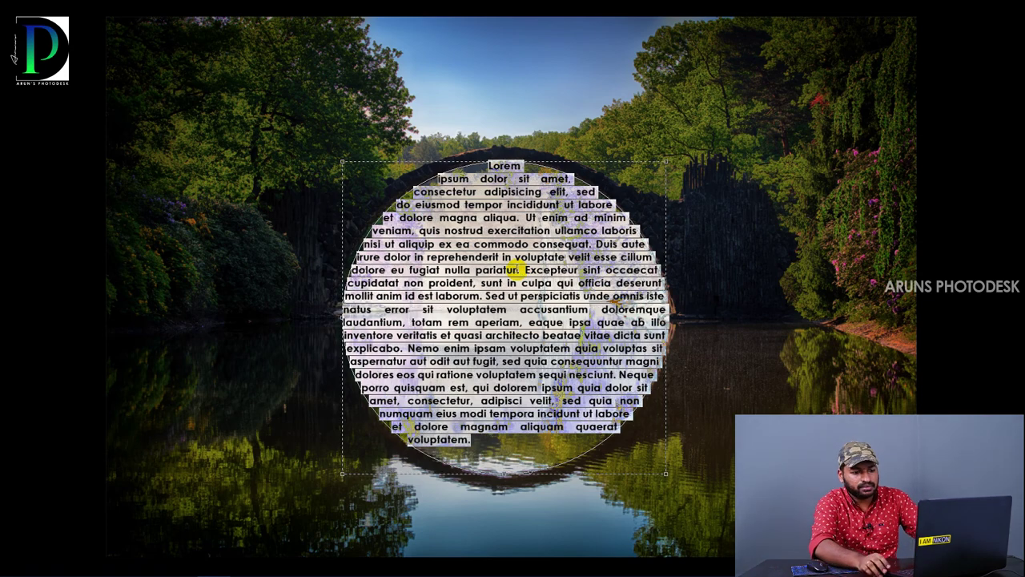
{"action": "key", "text": "ctrl+Return"}
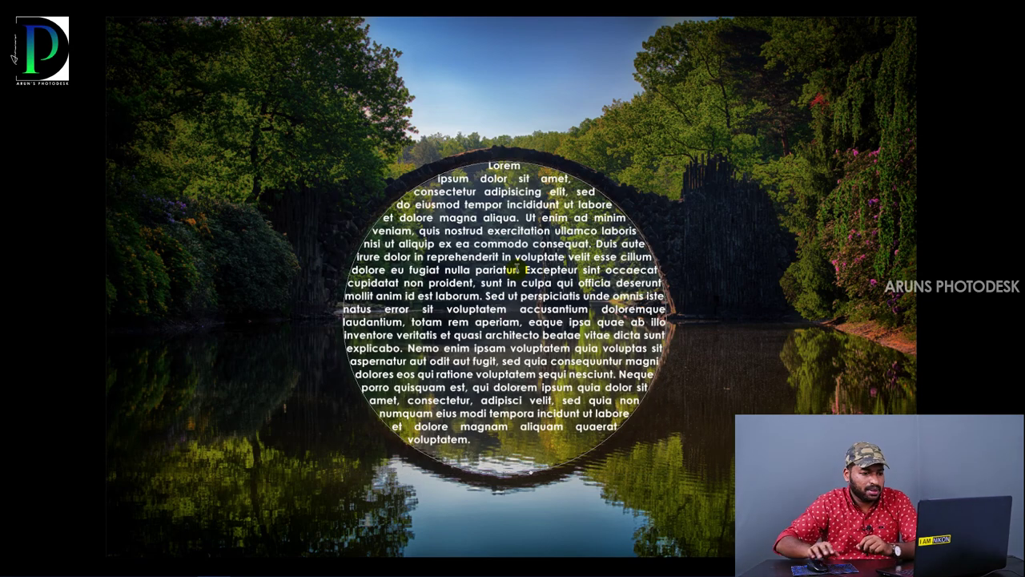
{"action": "key", "text": "F7"}
{"action": "key", "text": "alt+comma"}
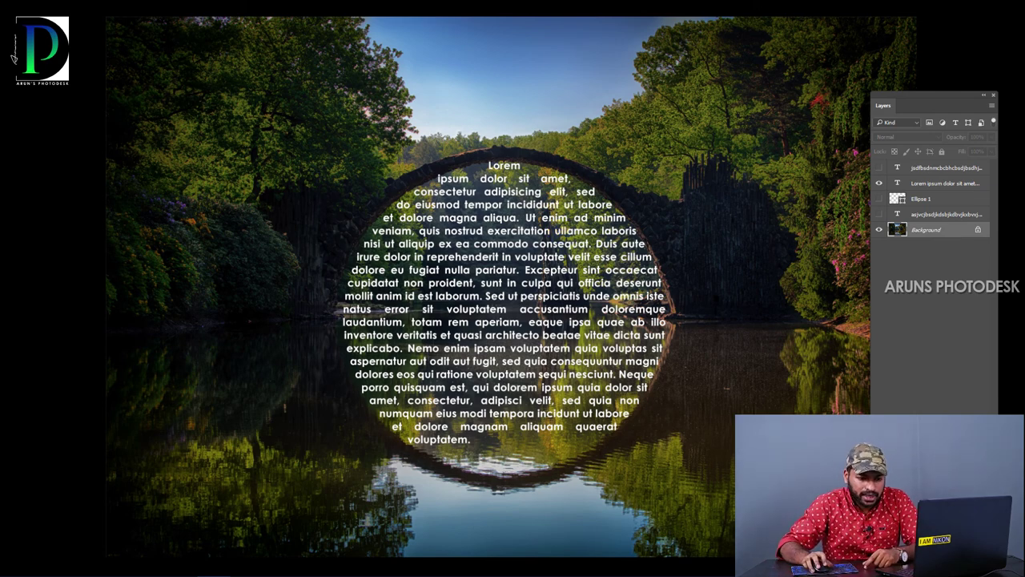
- Add a Curves adjustment layer above Background and pull the curve down to darken the photo
{"action": "left_click", "coordinate": [902, 471]}
{"action": "left_click", "coordinate": [927, 288]}
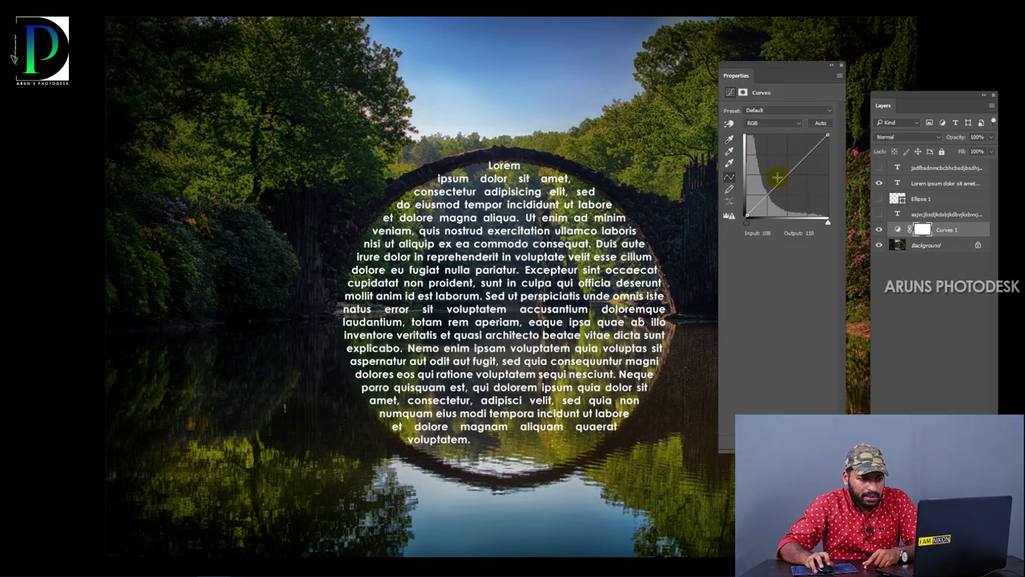
{"action": "left_click_drag", "start_coordinate": [787, 175], "coordinate": [804, 203]}
{"action": "left_click_drag", "start_coordinate": [513, 298], "coordinate": [525, 263]}
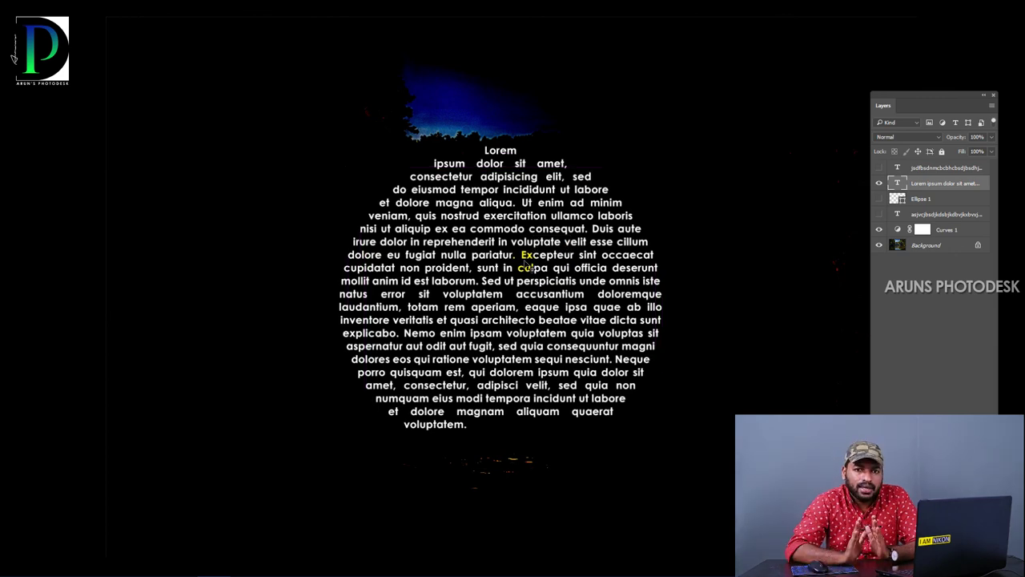